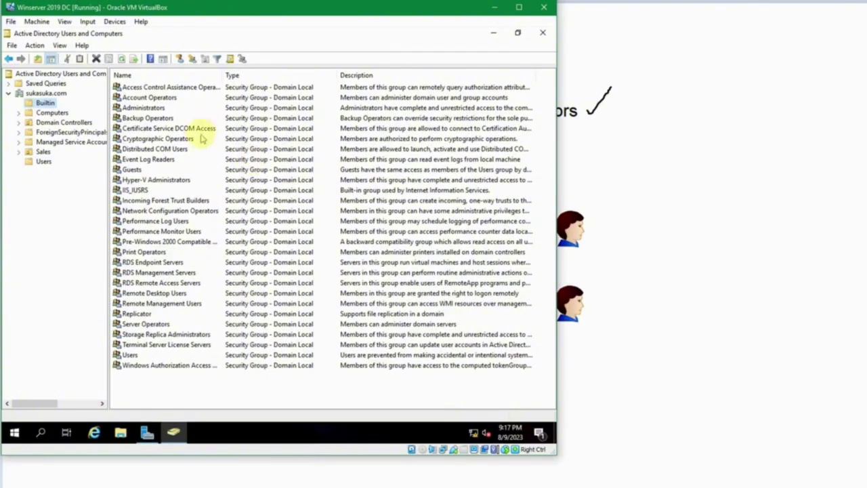
# Look over the Builtin groups, starting with the Administrators group
pyautogui.click(154, 109)
pyautogui.click(157, 149)
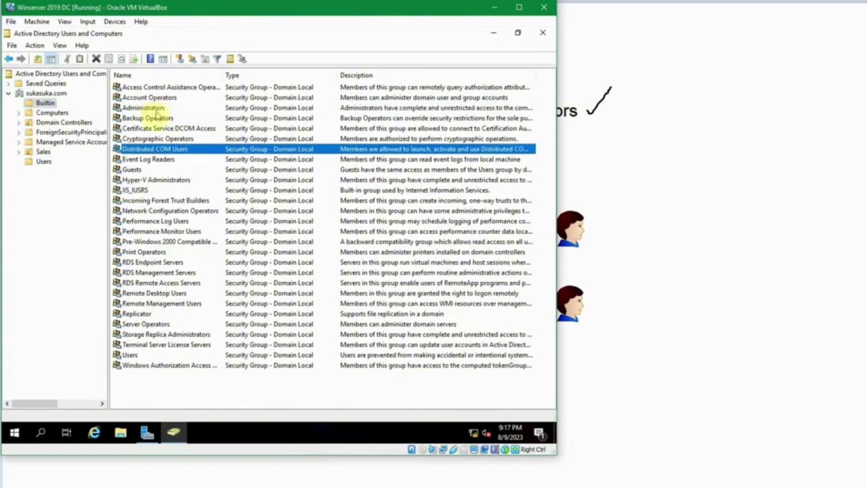
pyautogui.click(156, 183)
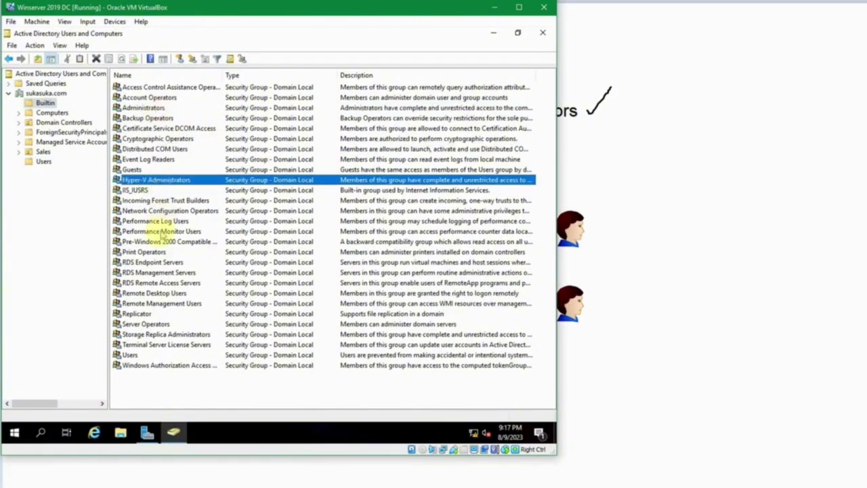
pyautogui.click(161, 231)
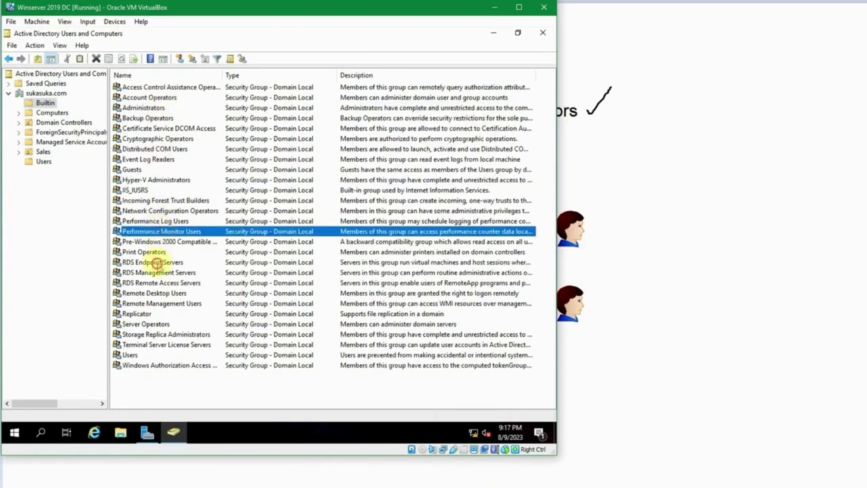
pyautogui.click(158, 263)
pyautogui.click(160, 149)
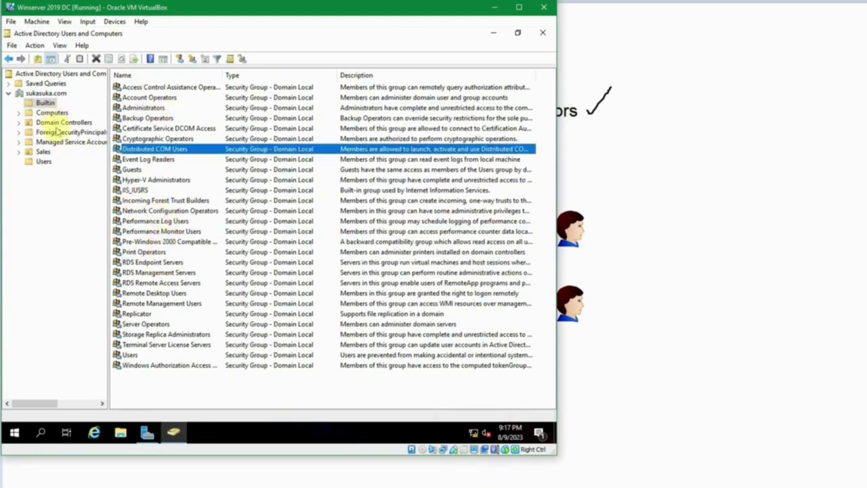
# List the Users container's groups, point out Domain Admins, and return to Users after Builtin
pyautogui.click(43, 161)
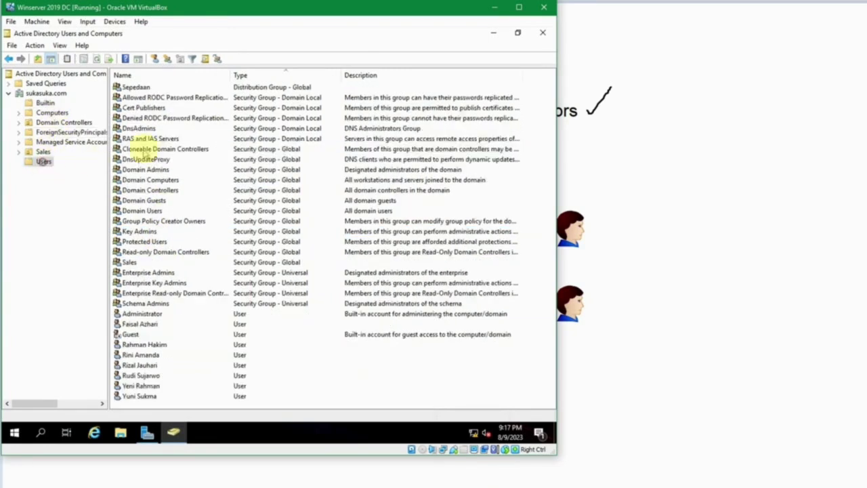
pyautogui.click(155, 148)
pyautogui.click(154, 128)
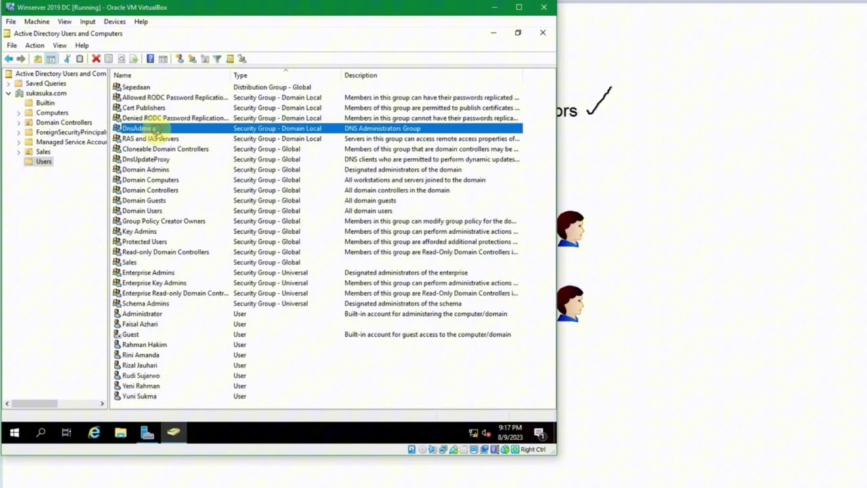
pyautogui.click(147, 169)
pyautogui.press('Down')
pyautogui.press('Down')
pyautogui.click(146, 169)
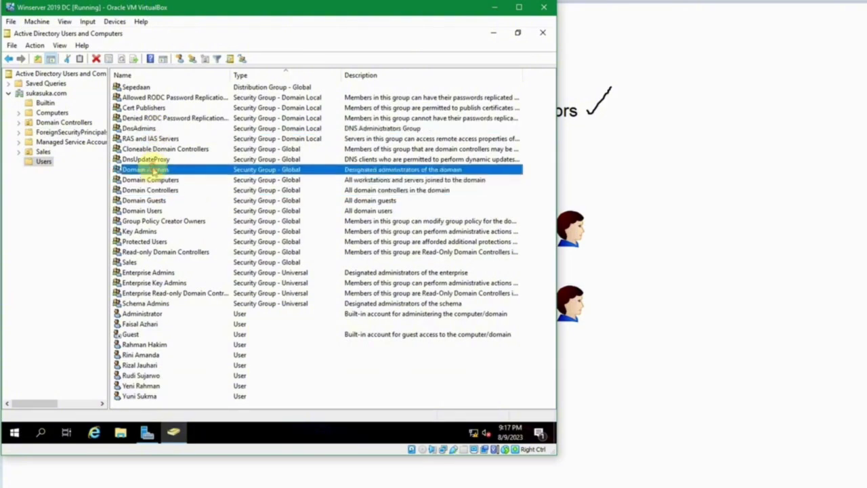
pyautogui.click(46, 103)
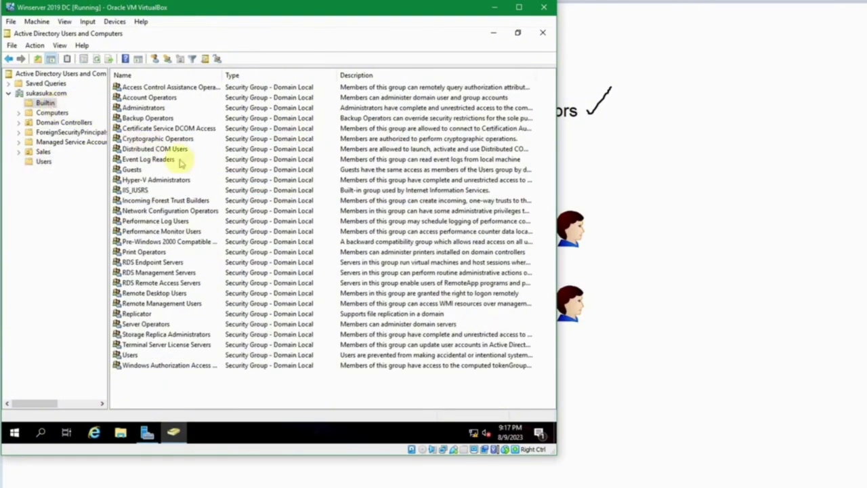
pyautogui.click(43, 161)
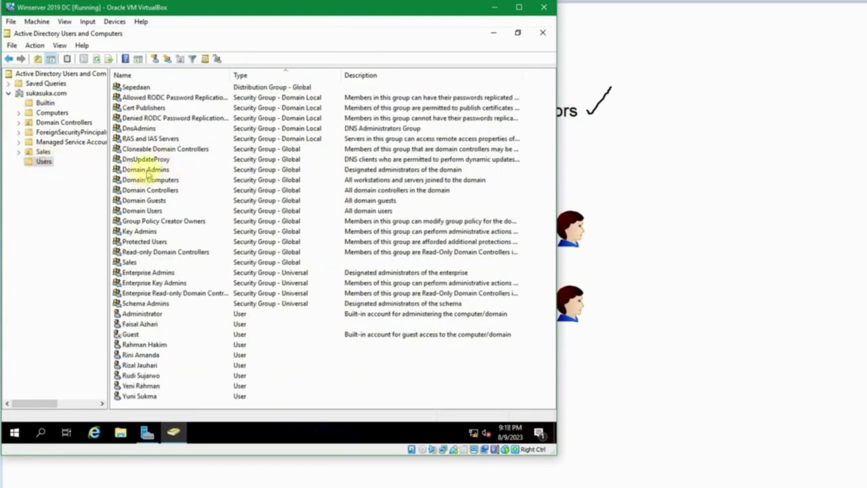
pyautogui.doubleClick(147, 171)
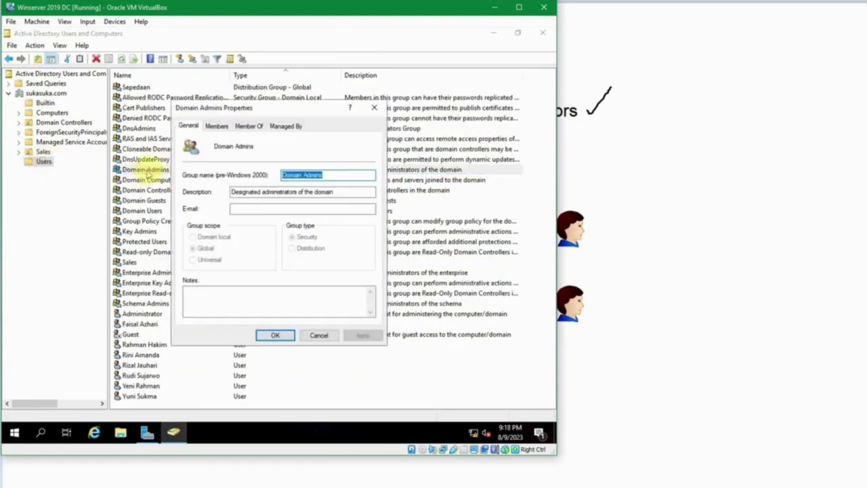
pyautogui.click(336, 192)
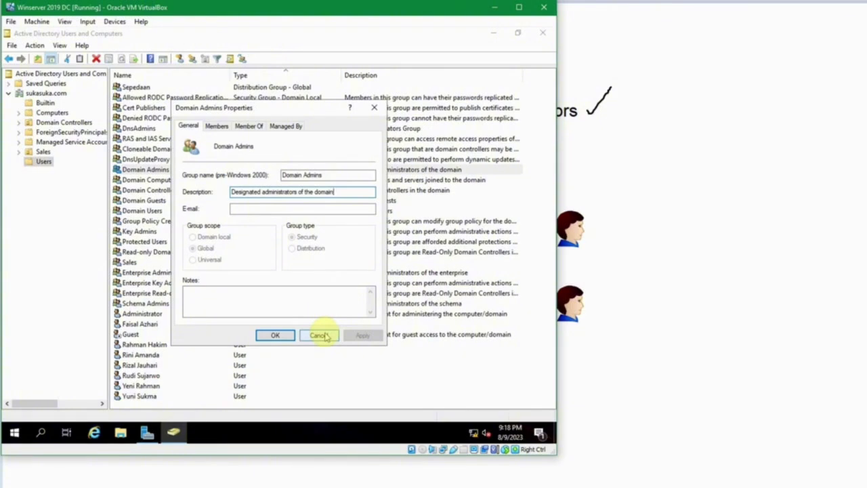
pyautogui.click(320, 335)
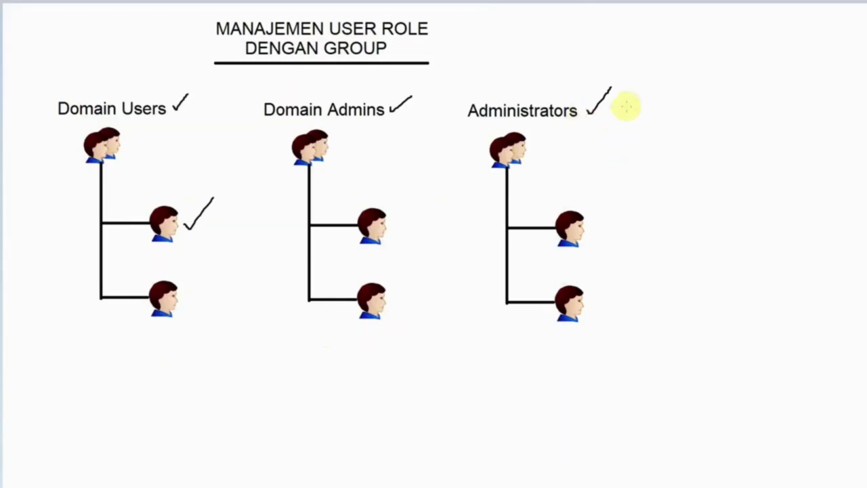
pyautogui.moveTo(373, 482)
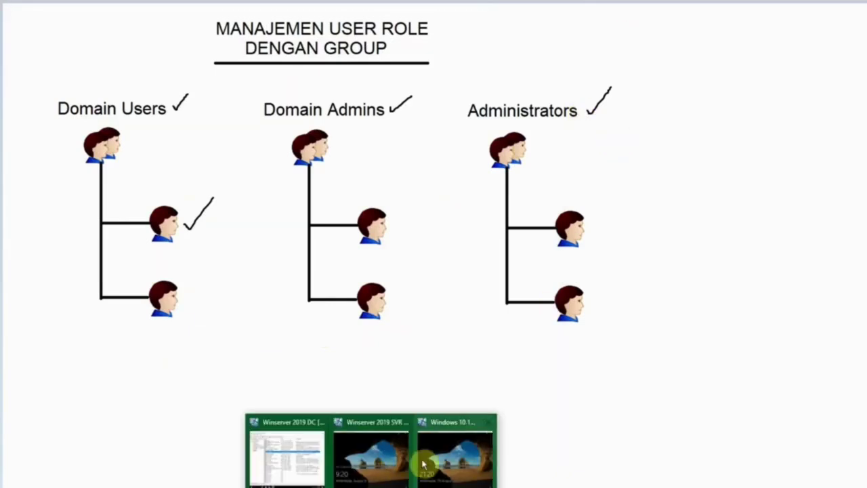
# On the domain controller, point out the Administrator account, then select the Builtin Administrators group
pyautogui.click(289, 447)
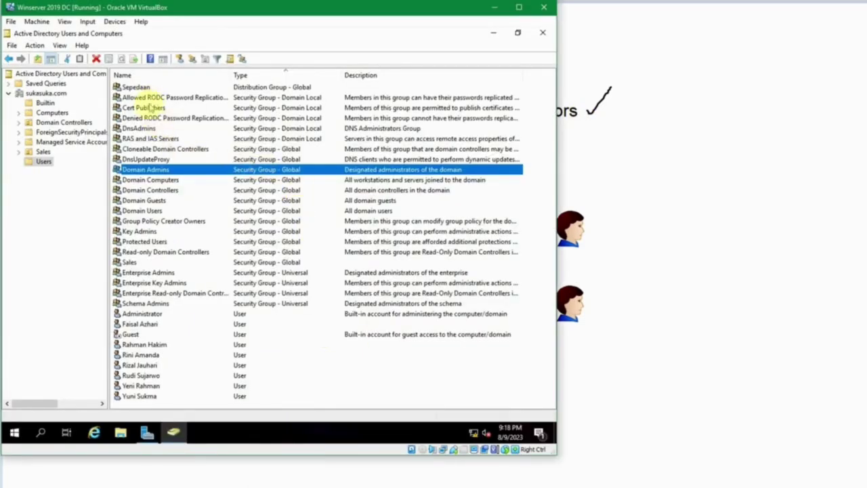
pyautogui.click(144, 313)
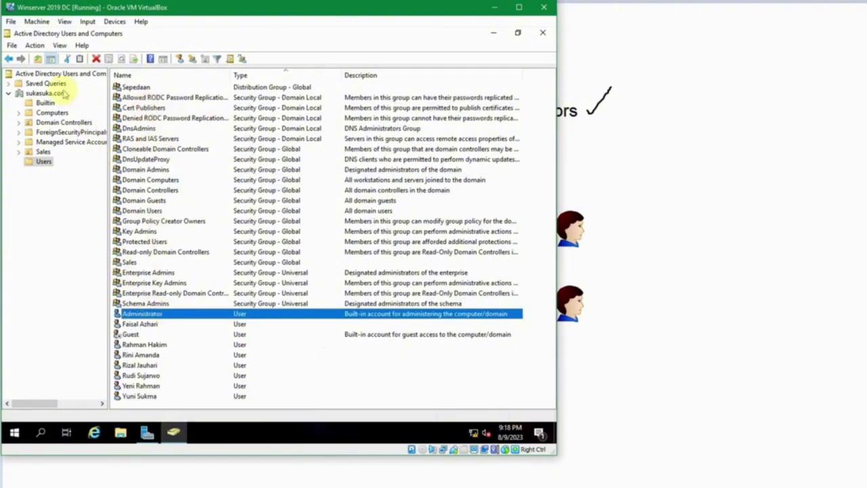
pyautogui.click(45, 103)
pyautogui.click(145, 119)
pyautogui.click(142, 108)
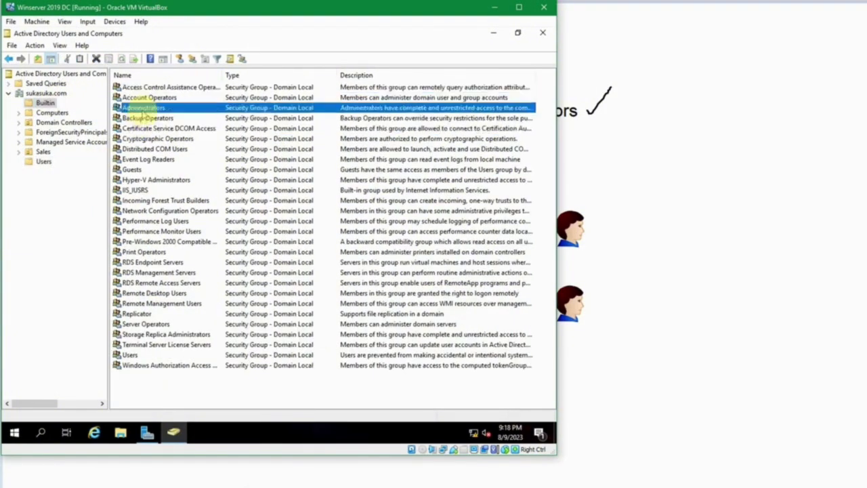
# Open the Administrators group's properties and highlight parts of its description
pyautogui.doubleClick(144, 108)
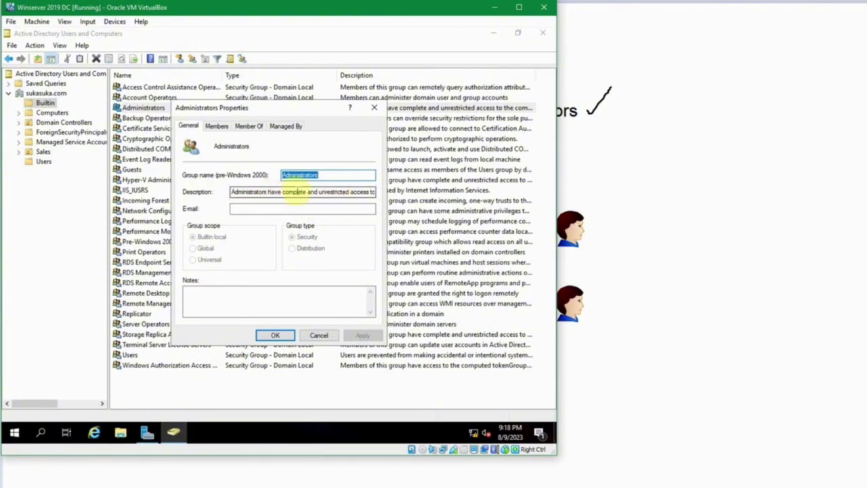
pyautogui.moveTo(352, 193); pyautogui.dragTo(349, 193)
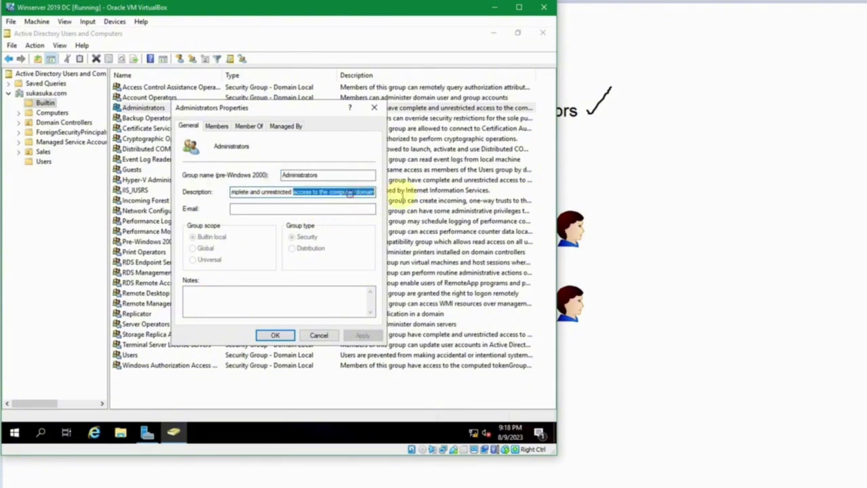
pyautogui.click(330, 192)
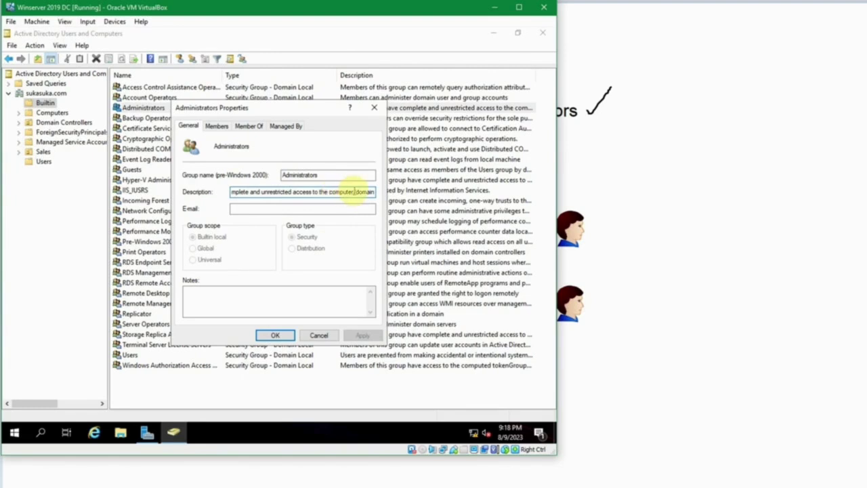
pyautogui.moveTo(264, 193); pyautogui.dragTo(229, 192)
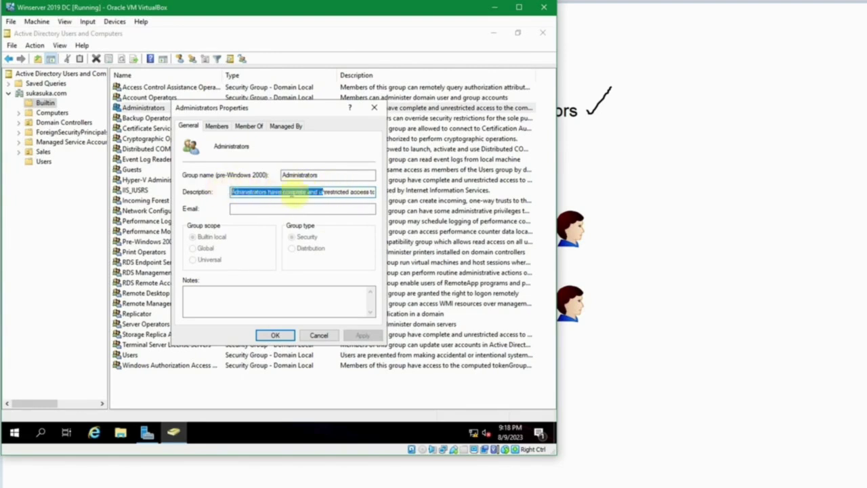
pyautogui.click(309, 192)
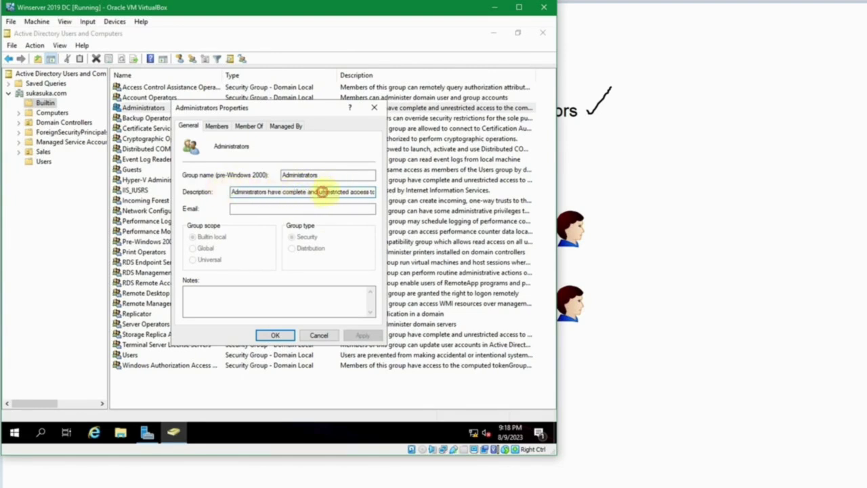
pyautogui.moveTo(323, 191); pyautogui.dragTo(410, 192)
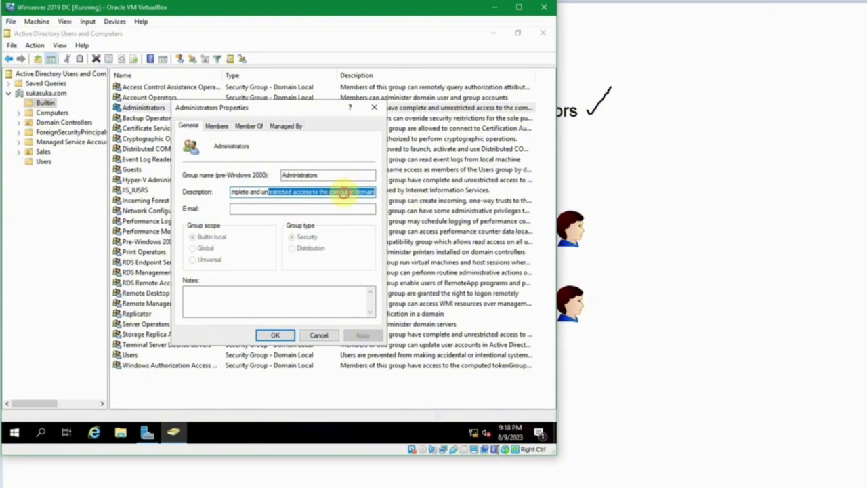
pyautogui.click(344, 192)
pyautogui.doubleClick(363, 191)
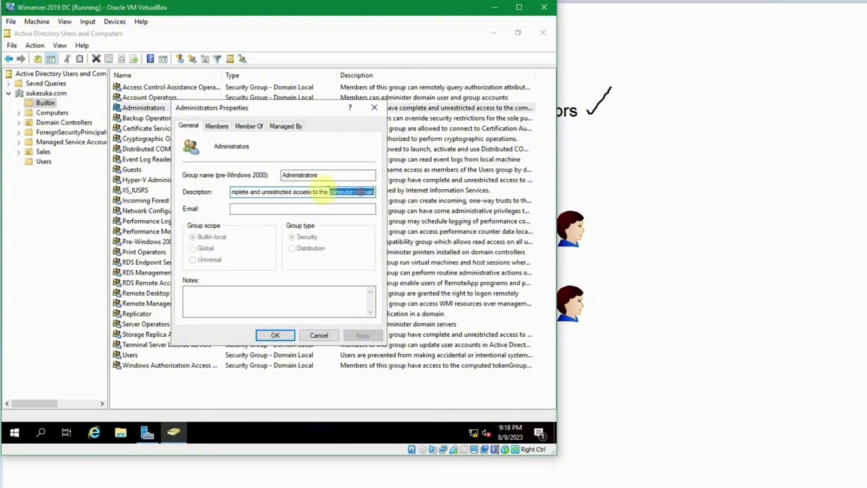
pyautogui.click(309, 192)
pyautogui.doubleClick(312, 192)
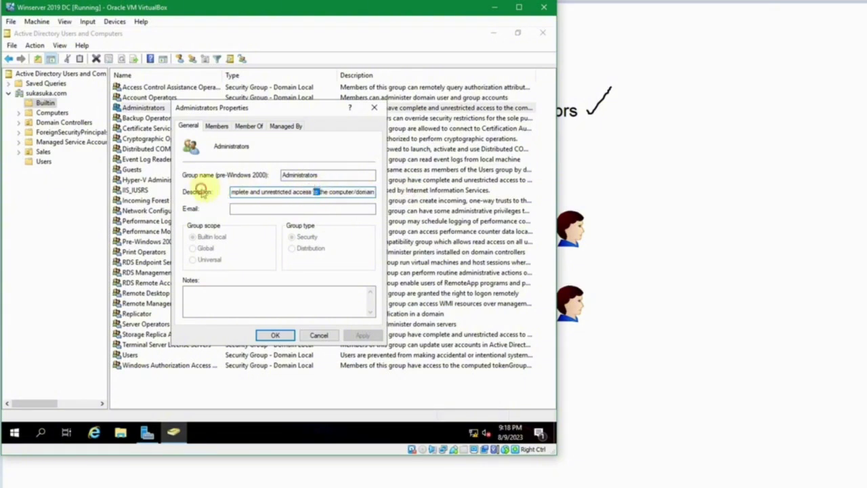
pyautogui.moveTo(291, 192); pyautogui.dragTo(208, 192)
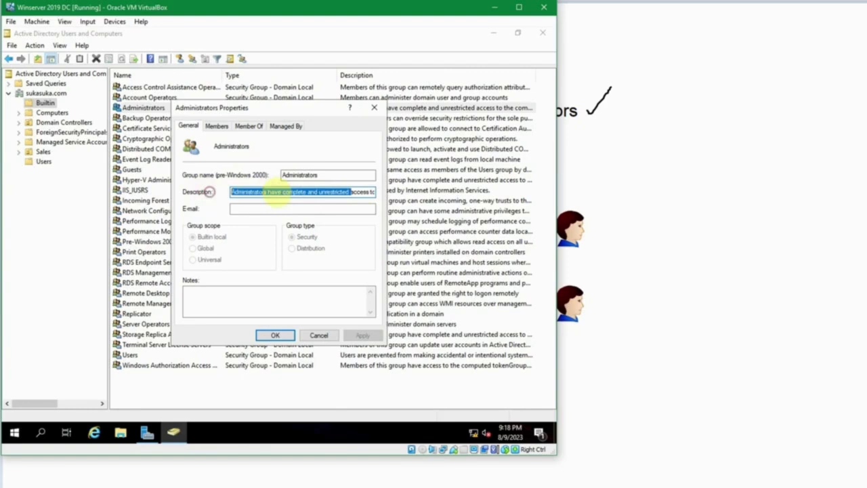
pyautogui.click(289, 191)
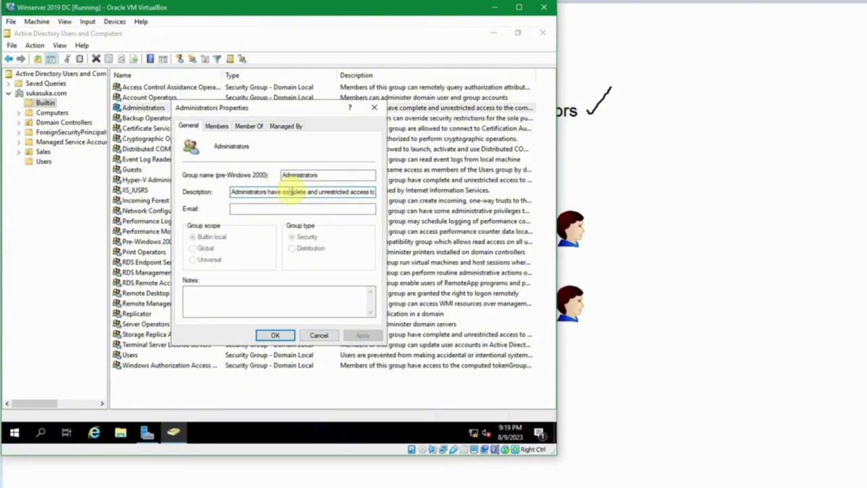
# Highlight 'computer/domain' in the description again, then close the properties without changes
pyautogui.moveTo(306, 191); pyautogui.dragTo(387, 192)
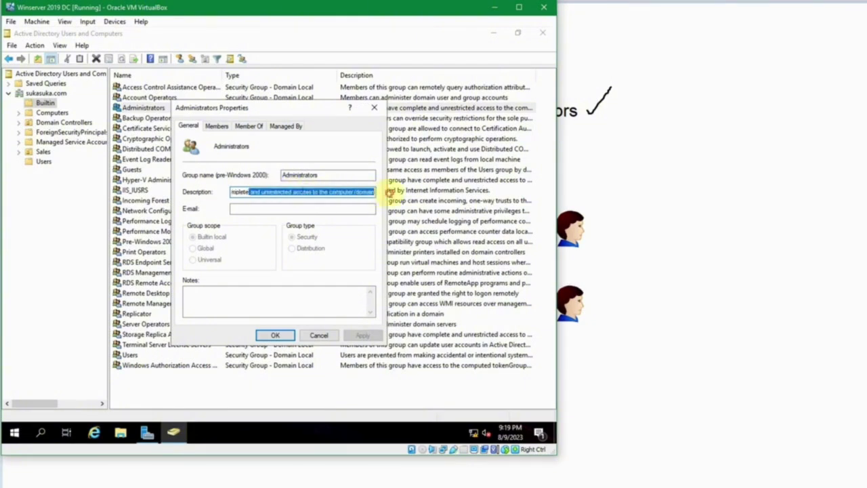
pyautogui.click(363, 192)
pyautogui.doubleClick(349, 192)
pyautogui.click(344, 192)
pyautogui.doubleClick(346, 191)
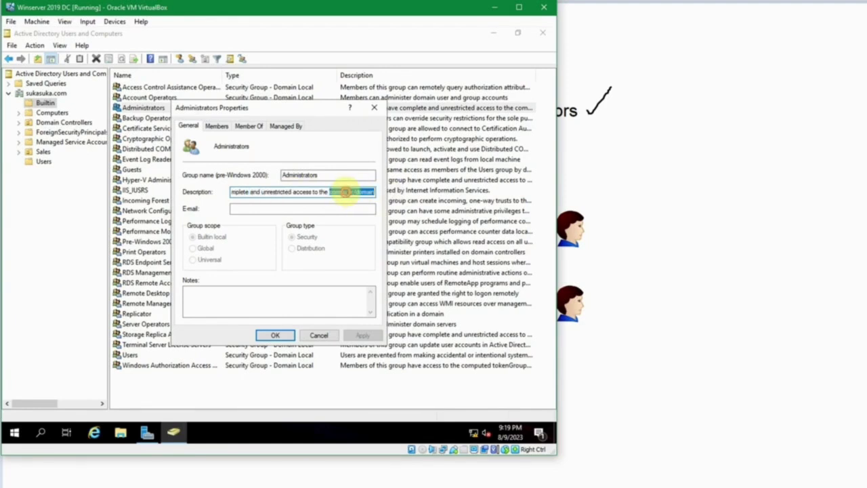
pyautogui.click(317, 334)
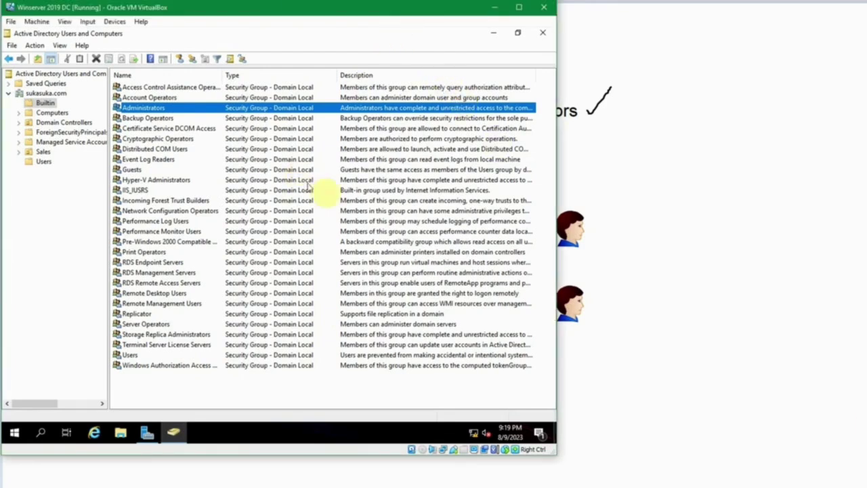
# Open the Sales OU user's Member Of tab, confirm only Domain Users, and cancel
pyautogui.click(42, 162)
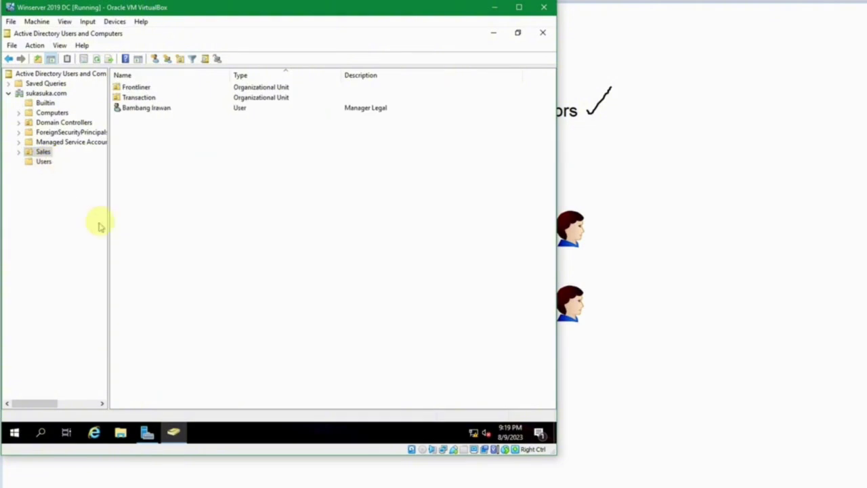
pyautogui.click(146, 110)
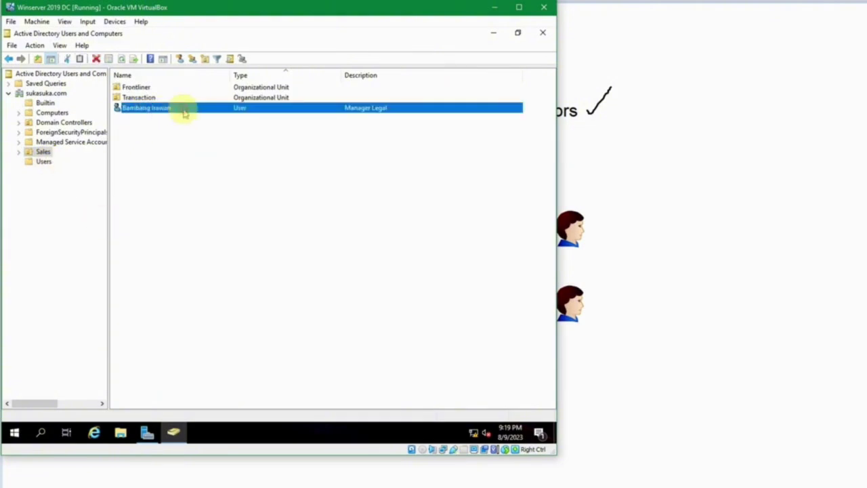
pyautogui.doubleClick(263, 108)
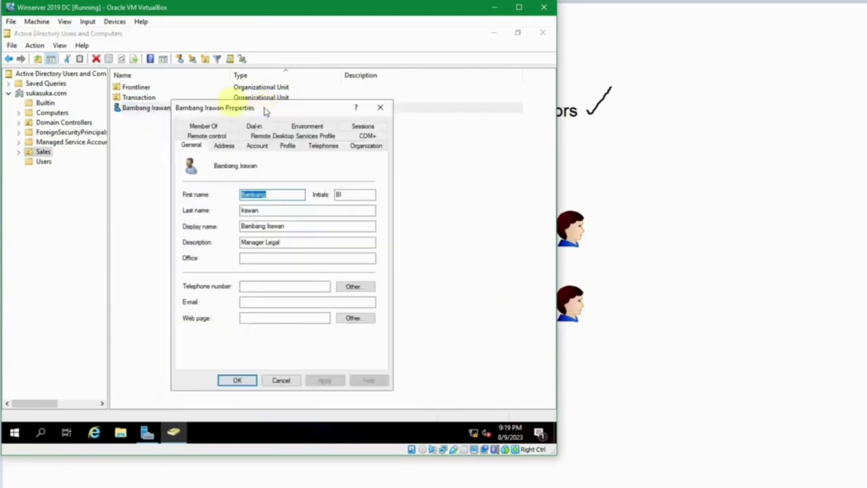
pyautogui.click(200, 125)
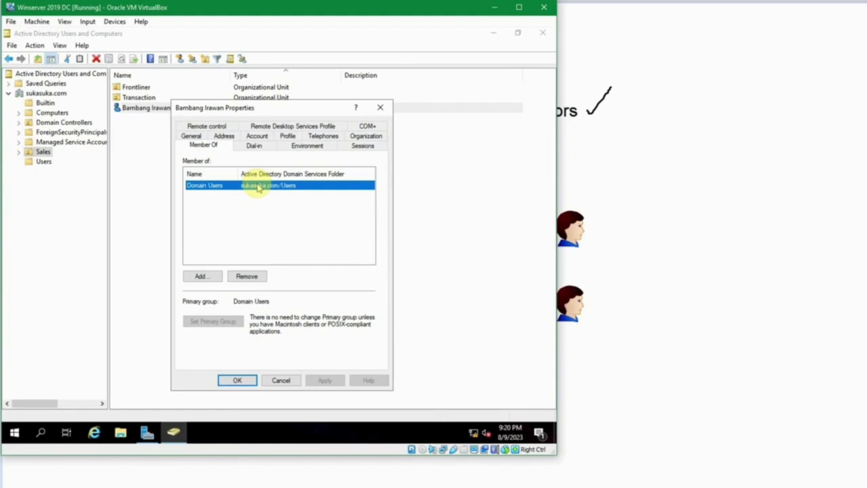
pyautogui.click(284, 380)
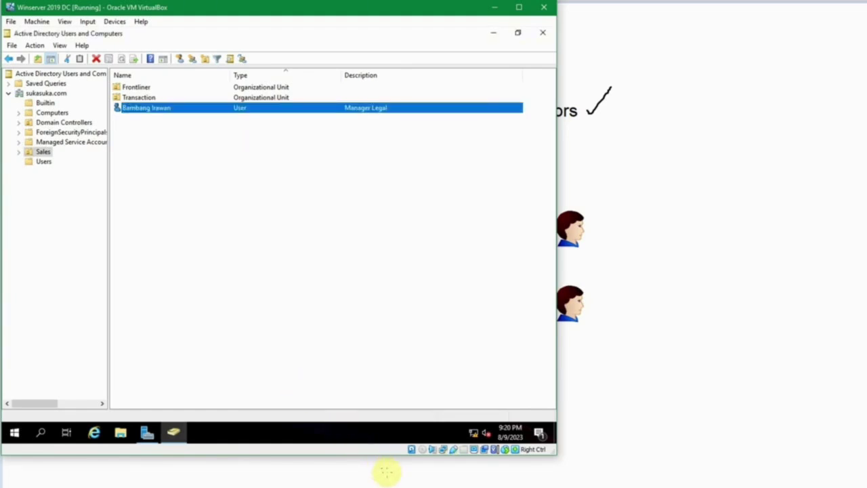
# On the Windows 10 VM, dismiss the lock screen and sign in with the domain user's password
pyautogui.moveTo(392, 484)
pyautogui.click(433, 468)
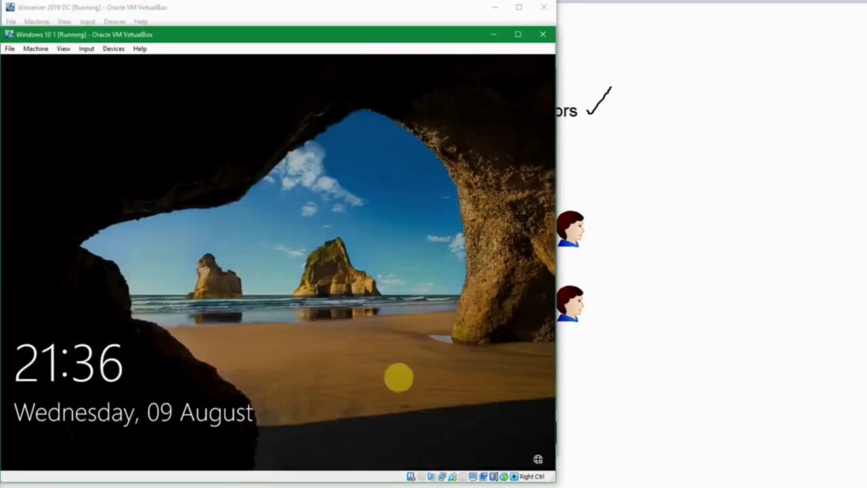
pyautogui.click(332, 258)
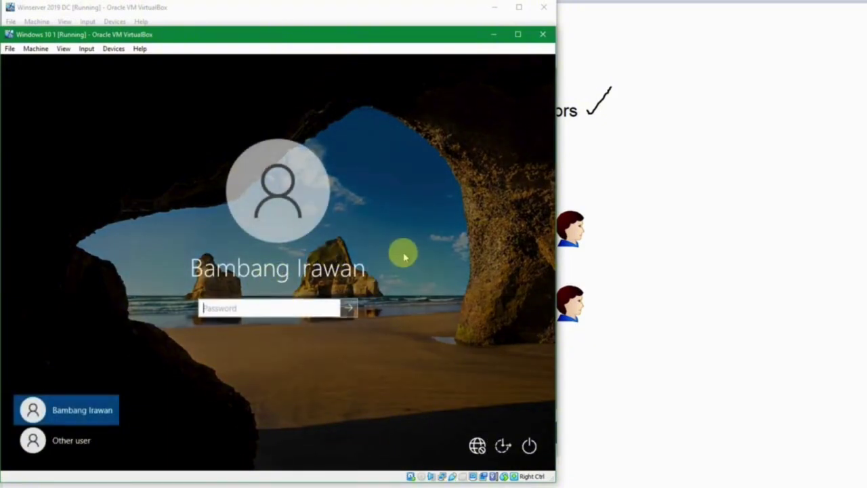
pyautogui.write('•••••••••••')
pyautogui.press('Return')
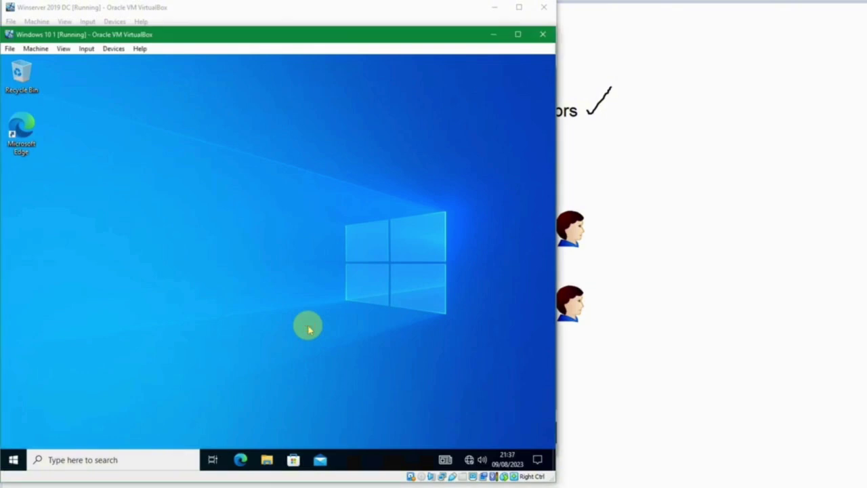
# Scroll through the Start menu's list of installed apps, then close it
pyautogui.click(13, 459)
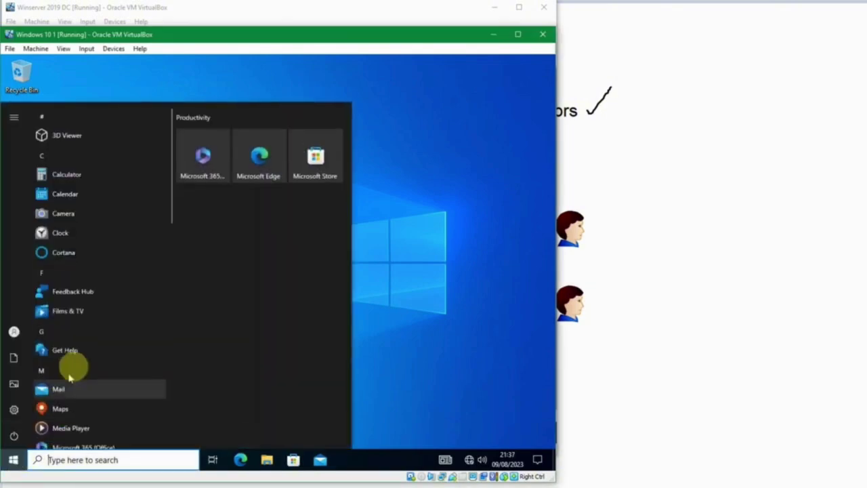
pyautogui.scroll(-10, 107, 325)
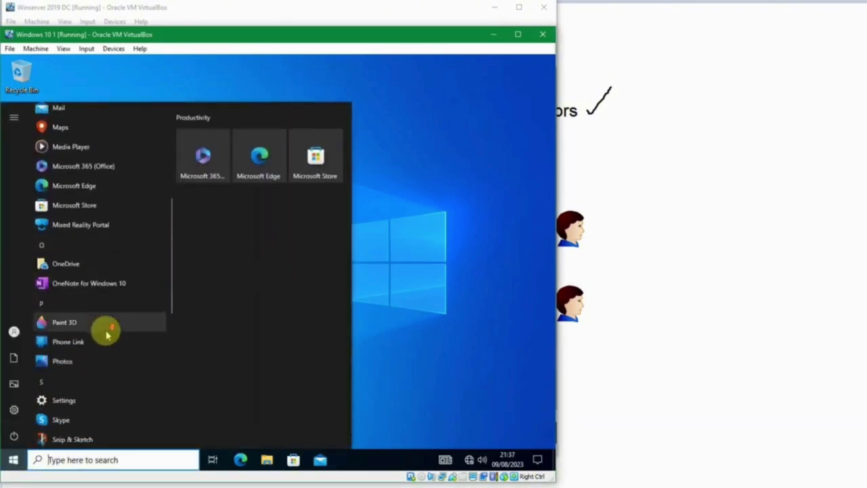
pyautogui.scroll(-3, 108, 332)
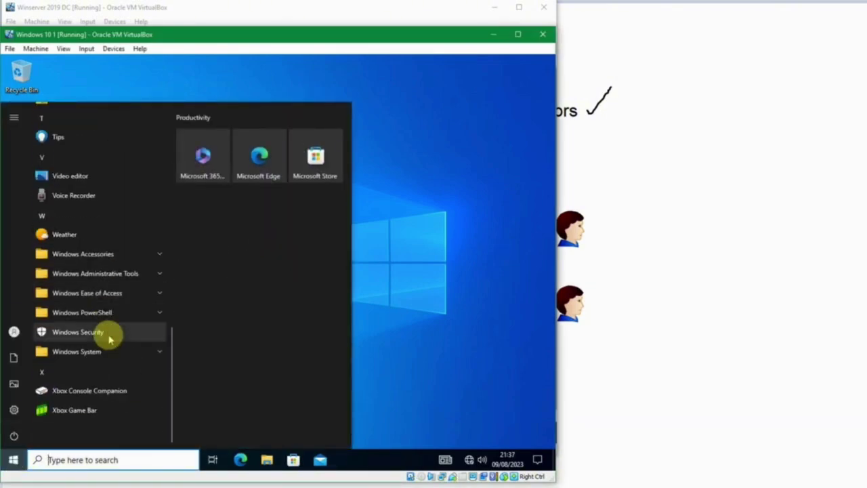
pyautogui.click(429, 276)
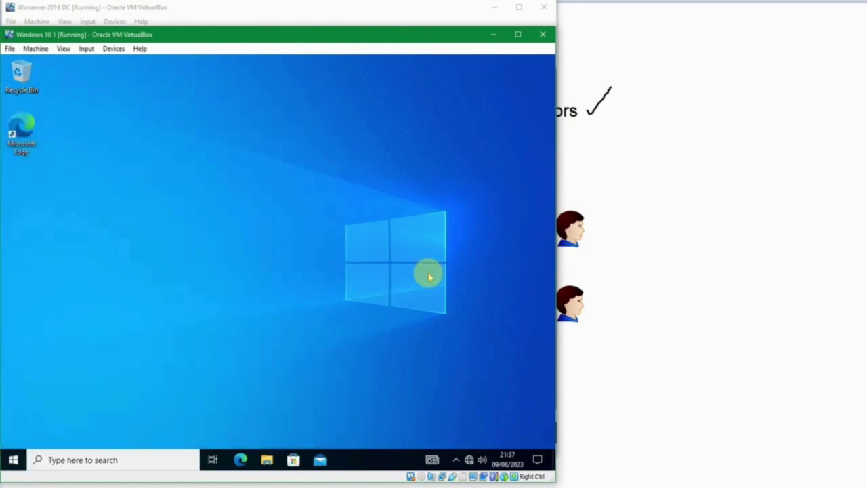
# Search for 'view advanced system settings' and launch it
pyautogui.press('super')
pyautogui.write('vie')
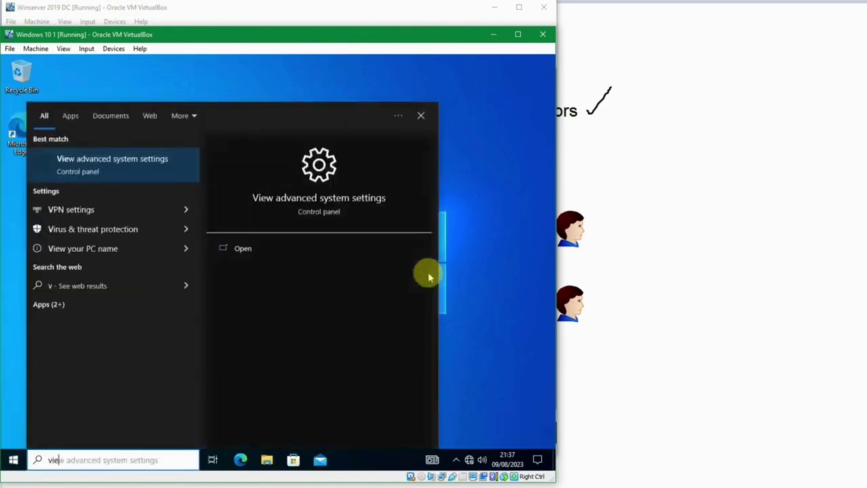
pyautogui.write('w ada')
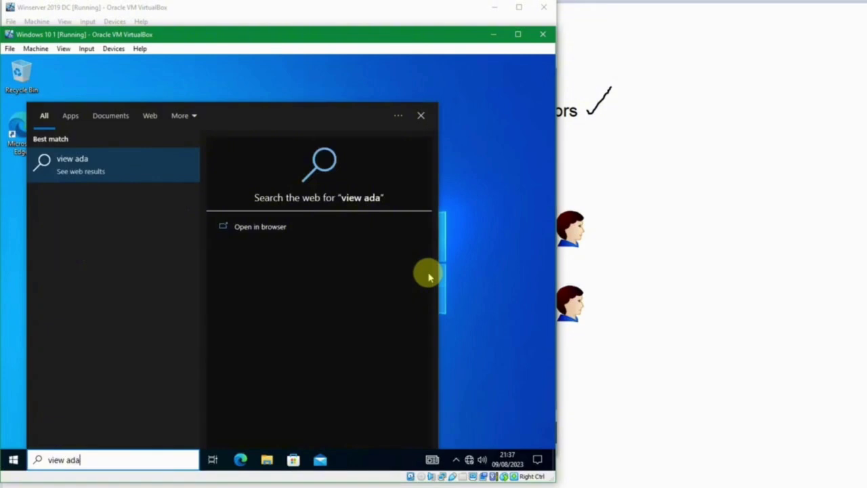
pyautogui.press('BackSpace')
pyautogui.write('v')
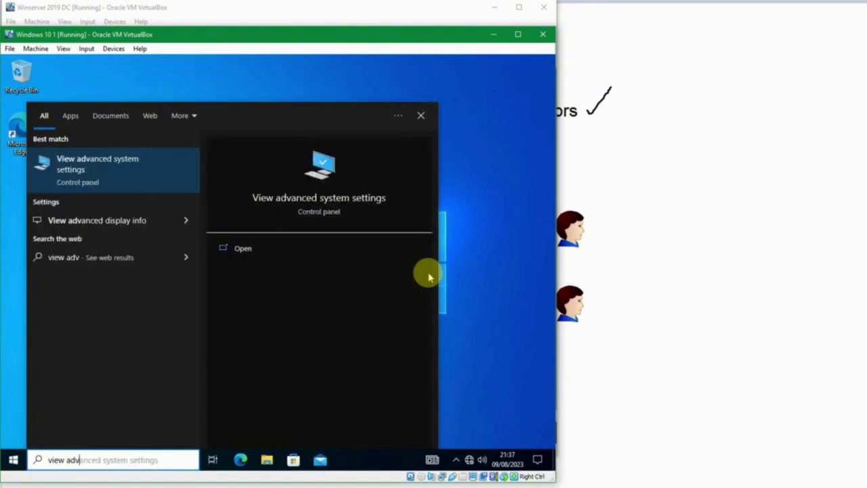
pyautogui.click(151, 165)
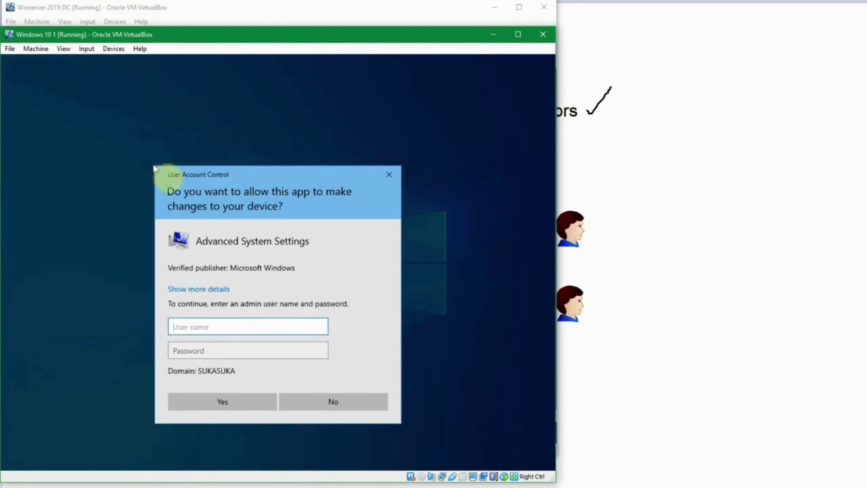
# In the elevation prompt, try the local '.\user' account with its password, retrying once
pyautogui.moveTo(186, 174); pyautogui.dragTo(181, 156)
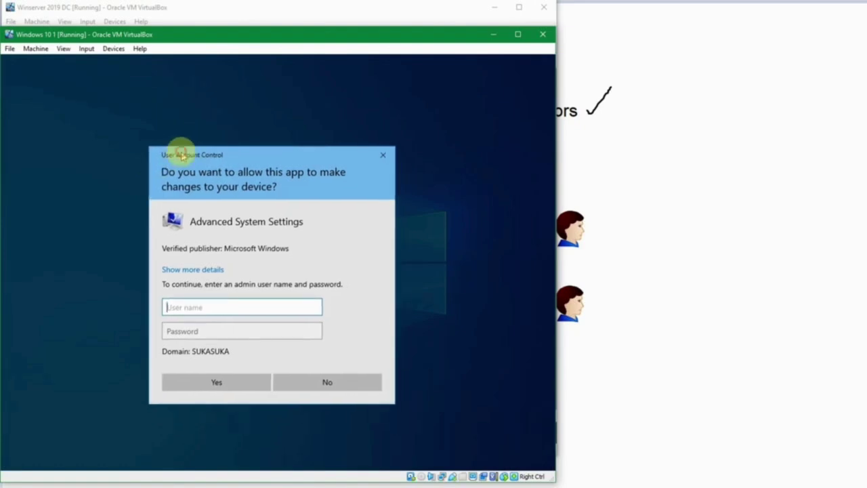
pyautogui.click(213, 307)
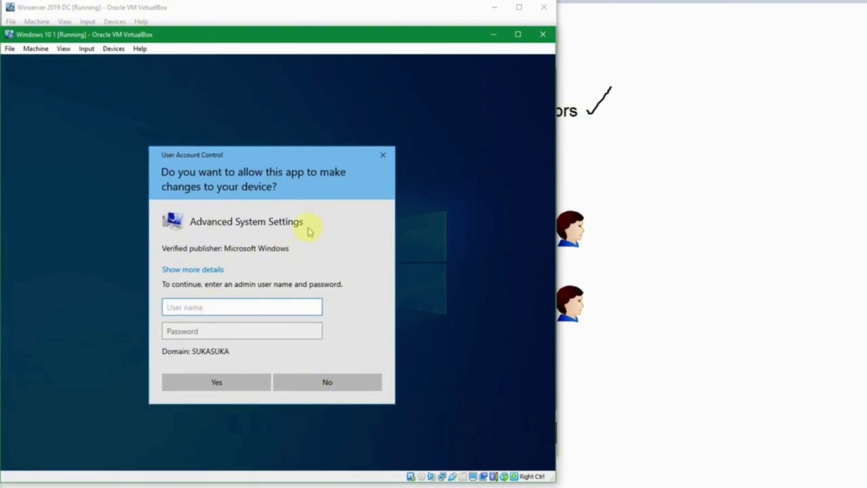
pyautogui.write('.\\user')
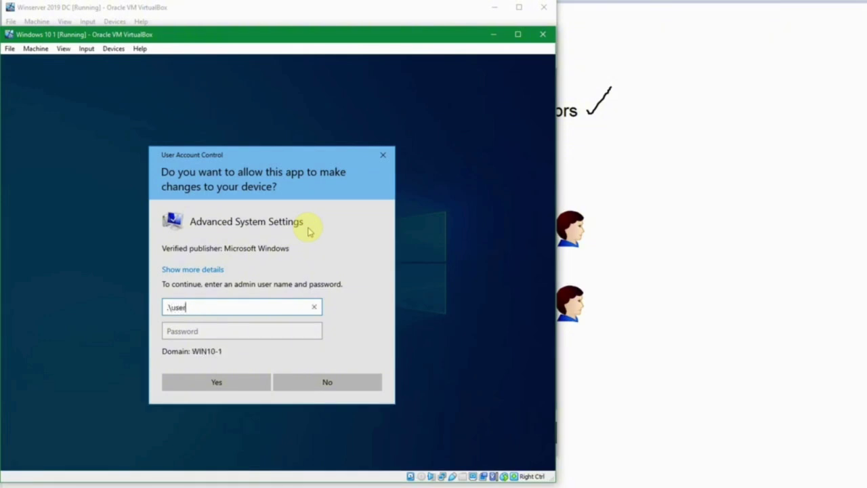
pyautogui.press('Tab')
pyautogui.write('•••••')
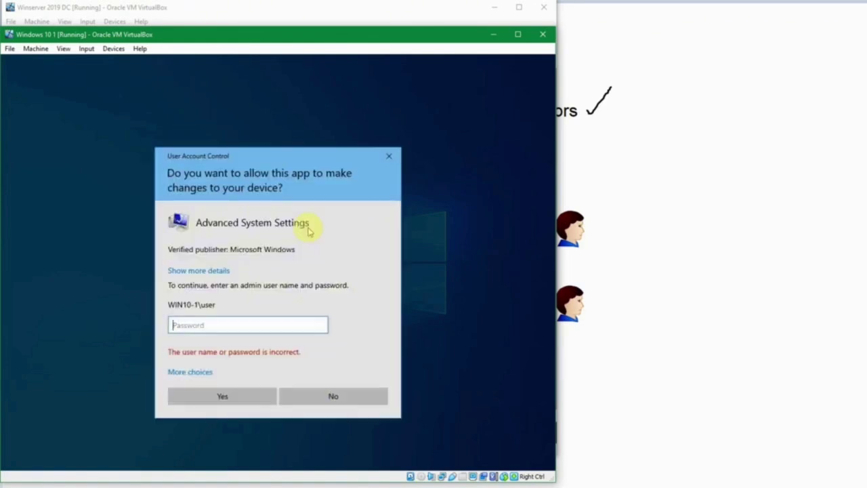
pyautogui.write('•••••••')
pyautogui.press('Return')
pyautogui.write('••')
pyautogui.press('Return')
# Choose a different account and approve elevation with the local Test administrator credentials
pyautogui.hotkey('alt', 'Tab')
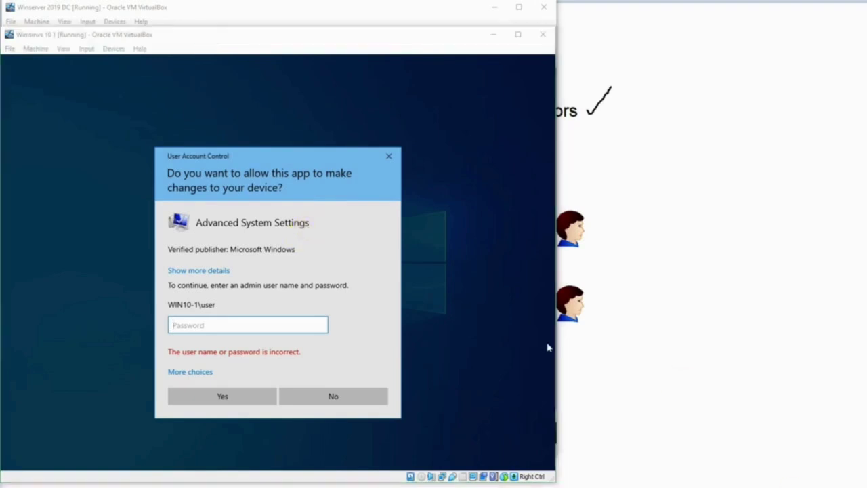
pyautogui.click(179, 372)
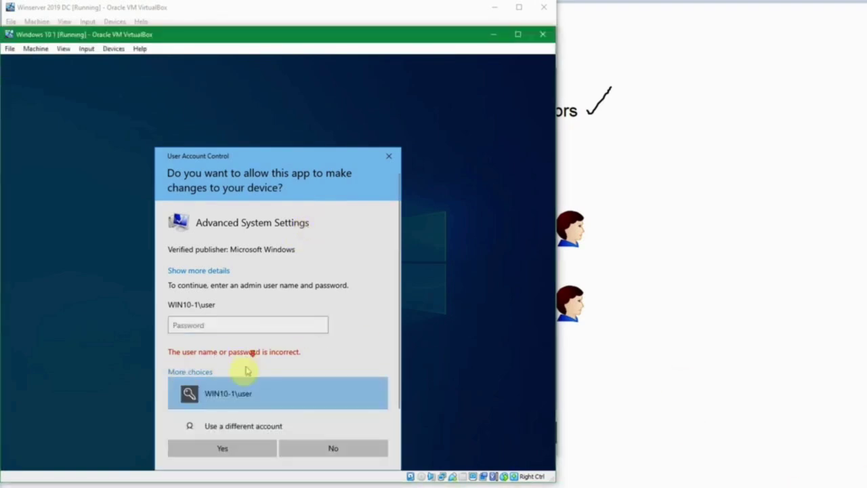
pyautogui.click(256, 409)
pyautogui.write('.')
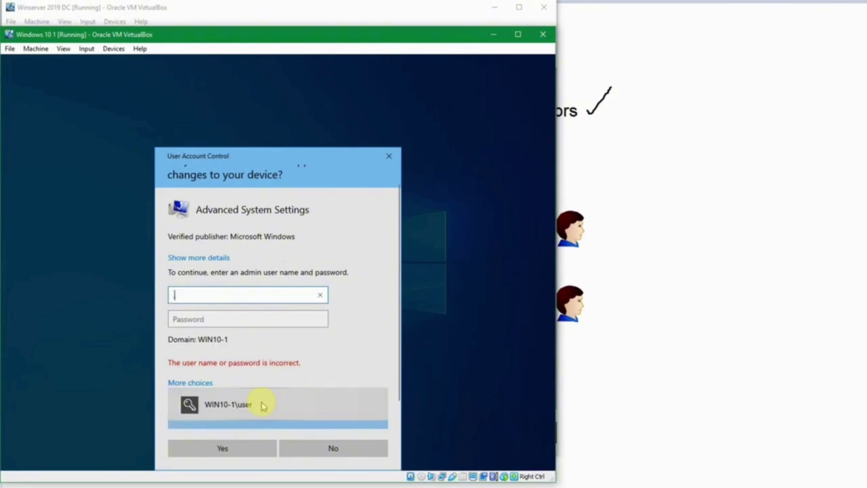
pyautogui.write('\testest')
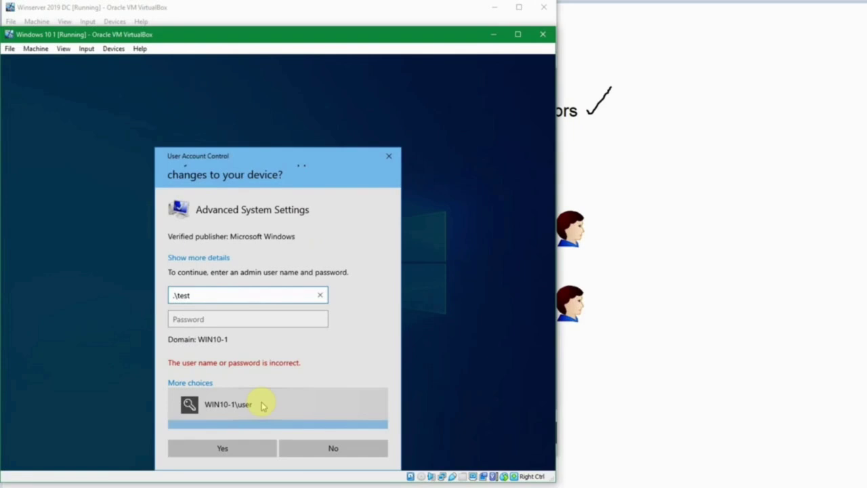
pyautogui.press('Tab')
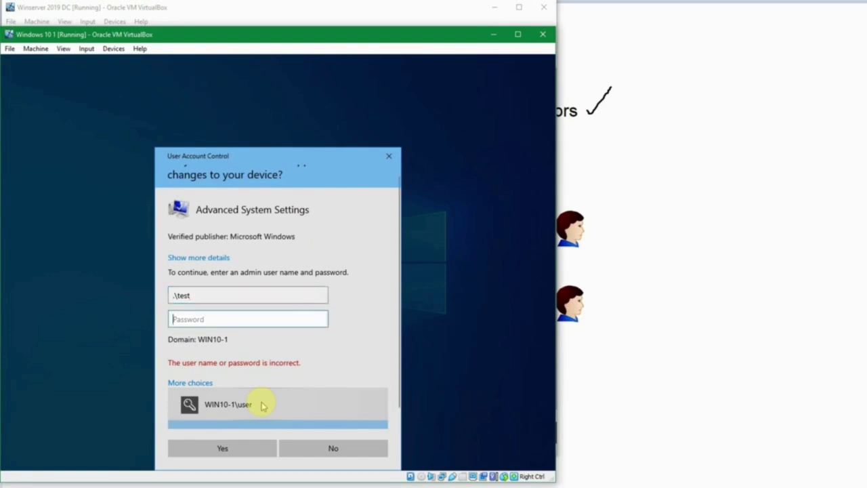
pyautogui.write('p')
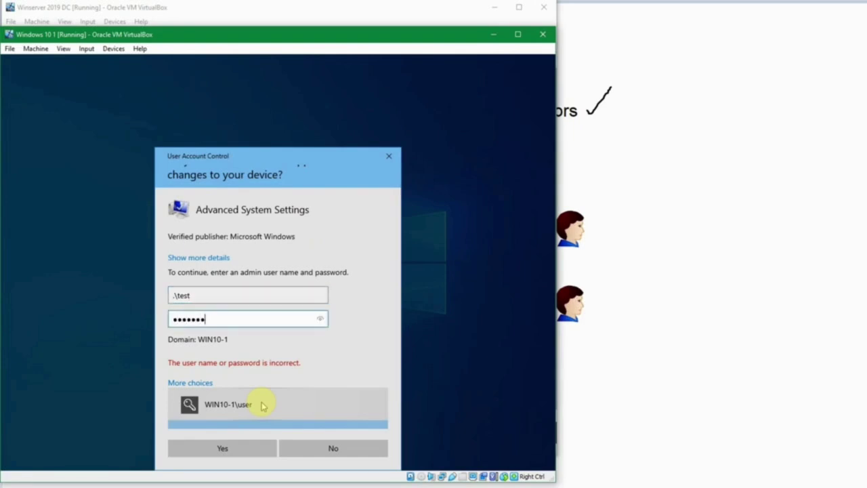
pyautogui.press('Return')
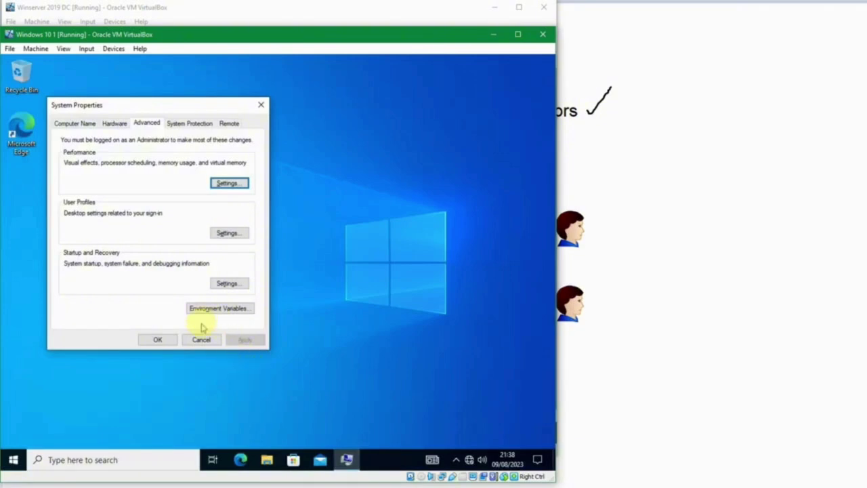
# Close System Properties and relaunch View advanced system settings via search
pyautogui.click(158, 340)
pyautogui.press('super')
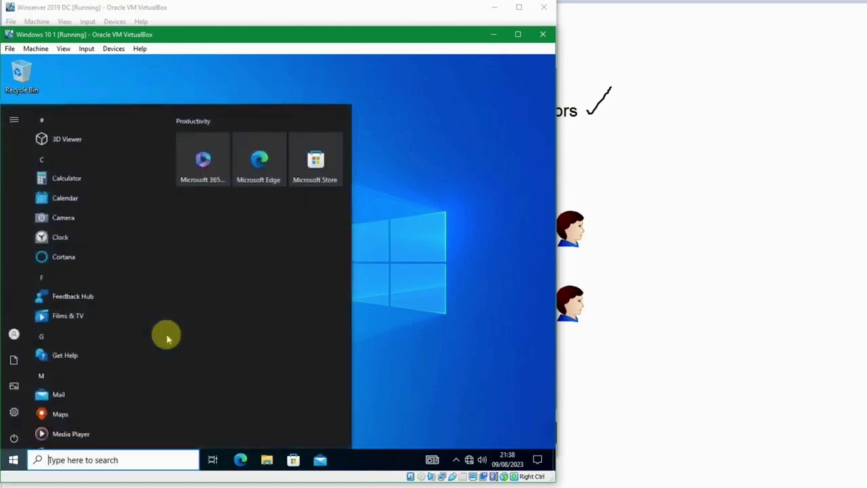
pyautogui.write('view')
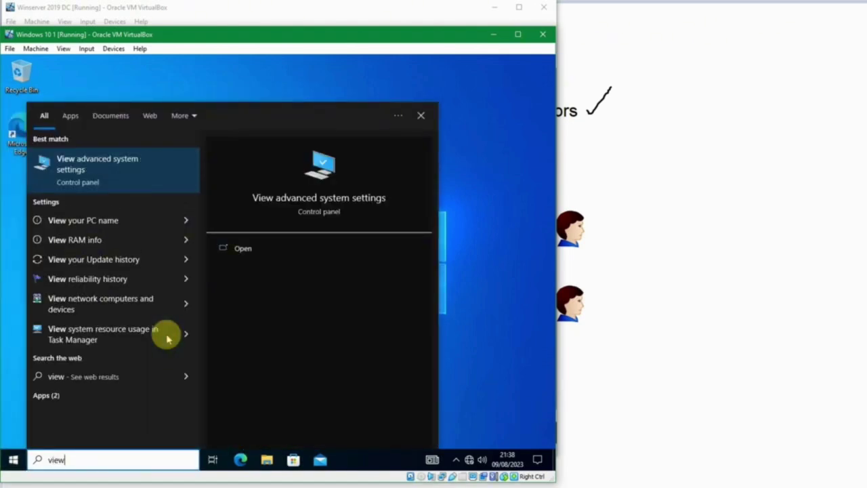
pyautogui.press('Return')
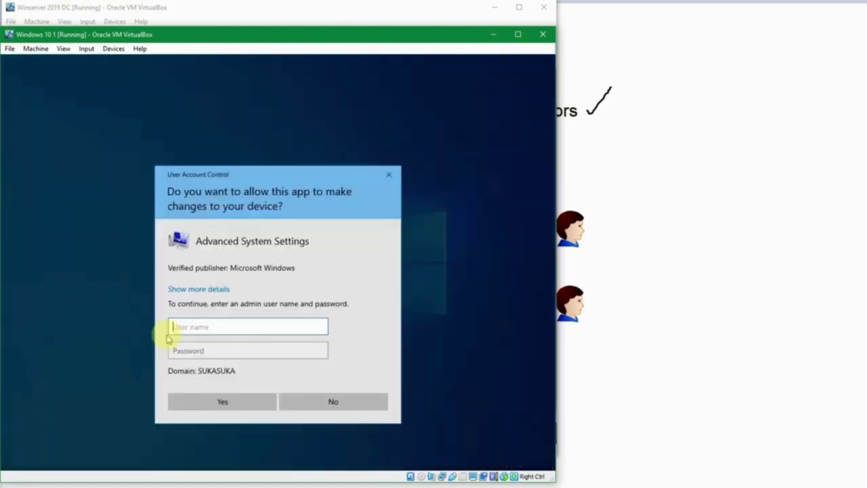
# Submit the domain user's credentials in the elevation prompt, then decline after the error
pyautogui.press('Tab')
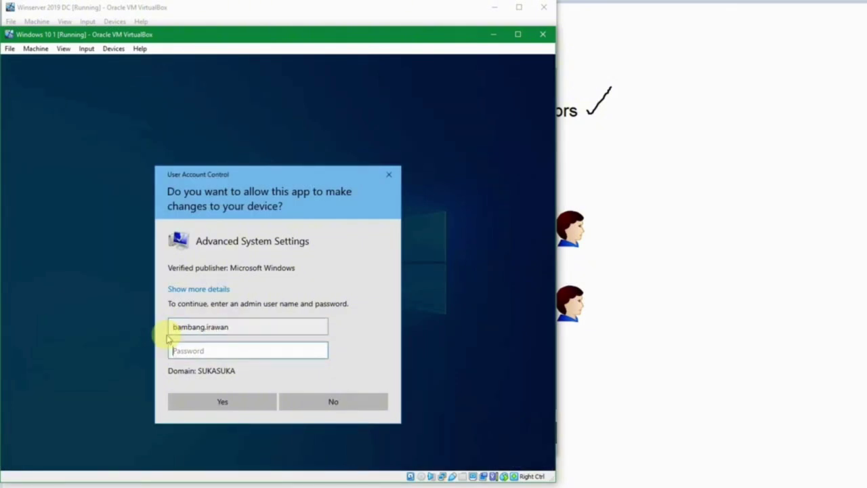
pyautogui.write('•')
pyautogui.press('Return')
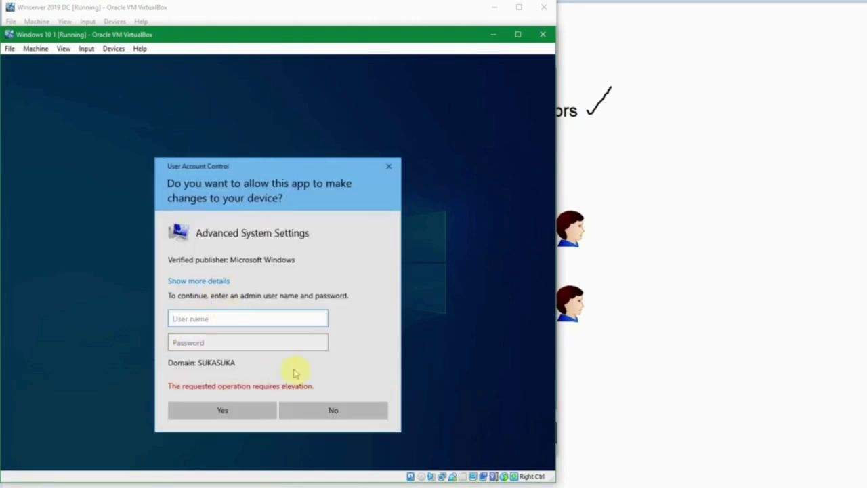
pyautogui.click(332, 409)
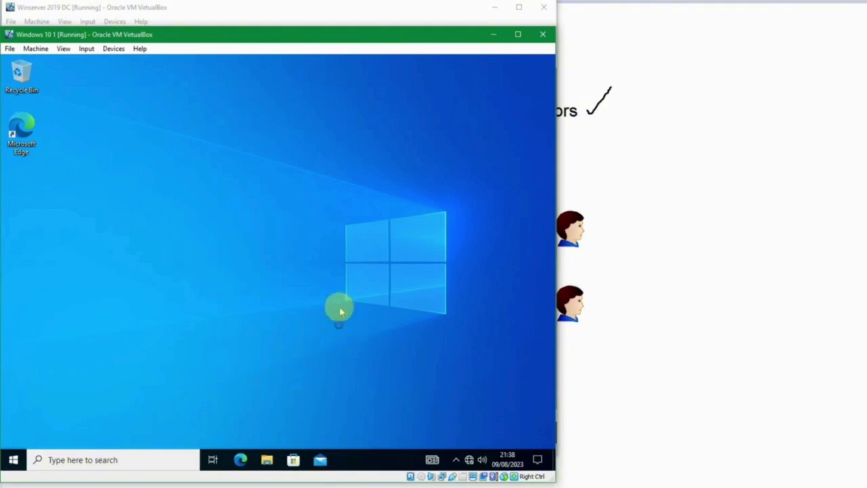
# Launch Computer Management and list the users under Local Users and Groups
pyautogui.press('super')
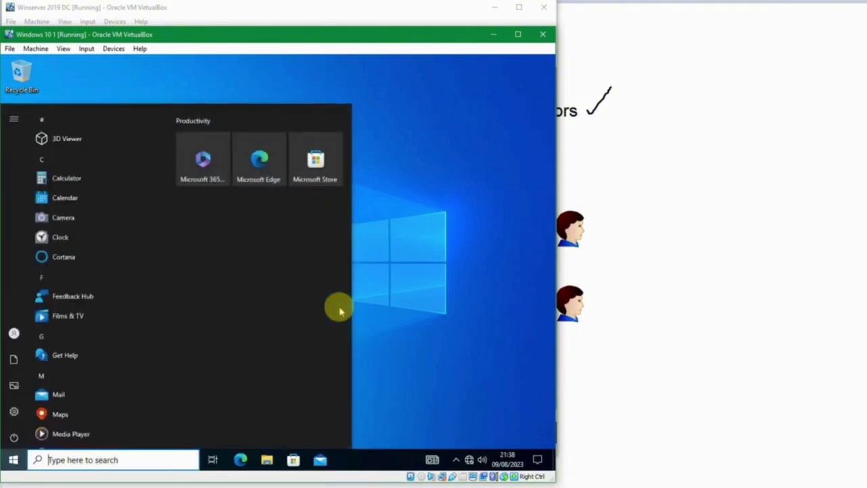
pyautogui.write('computer')
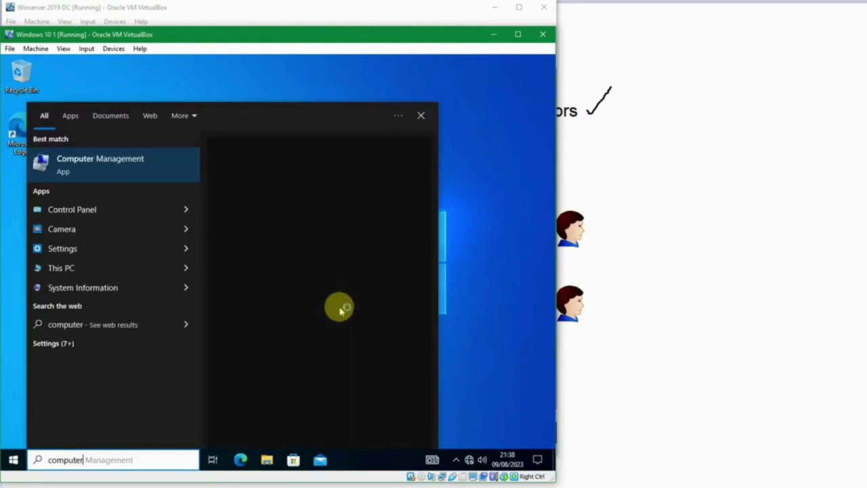
pyautogui.press('Return')
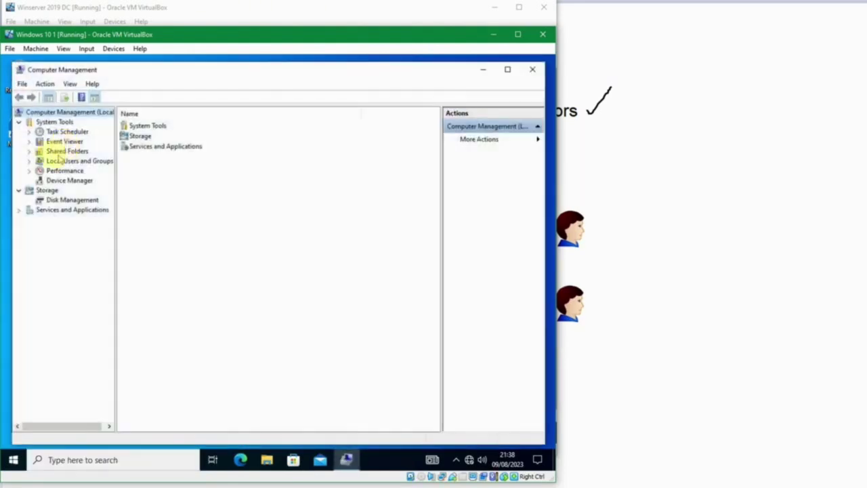
pyautogui.click(28, 160)
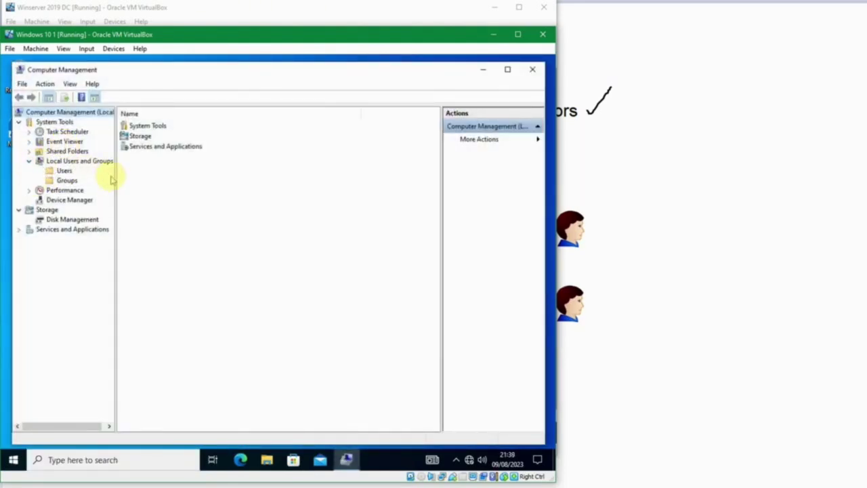
pyautogui.moveTo(115, 180); pyautogui.dragTo(155, 178)
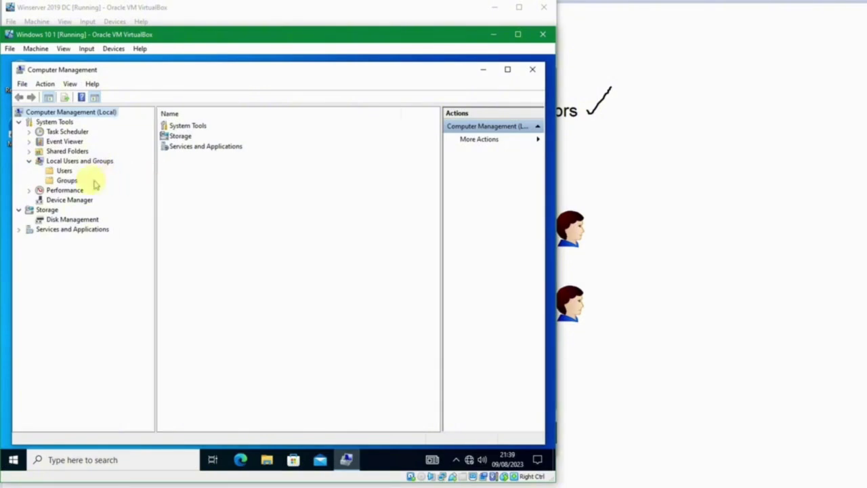
pyautogui.click(64, 171)
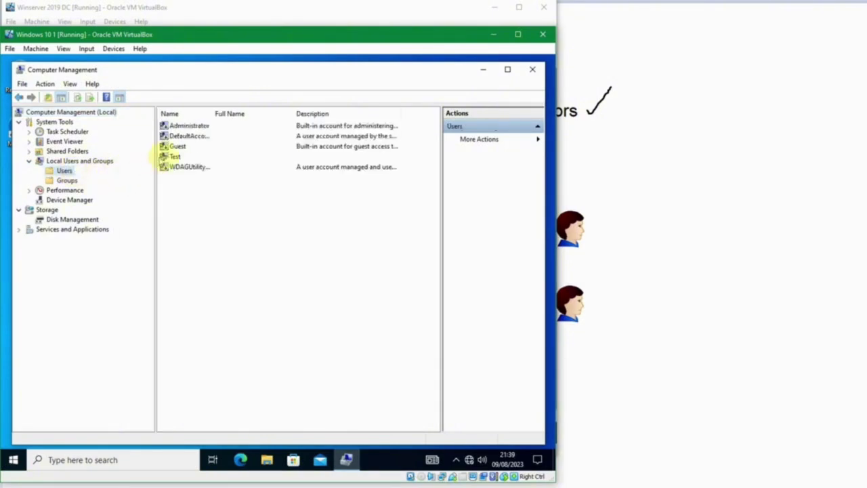
# Check the Test account's Member Of tab showing Administrators, then cancel
pyautogui.click(172, 157)
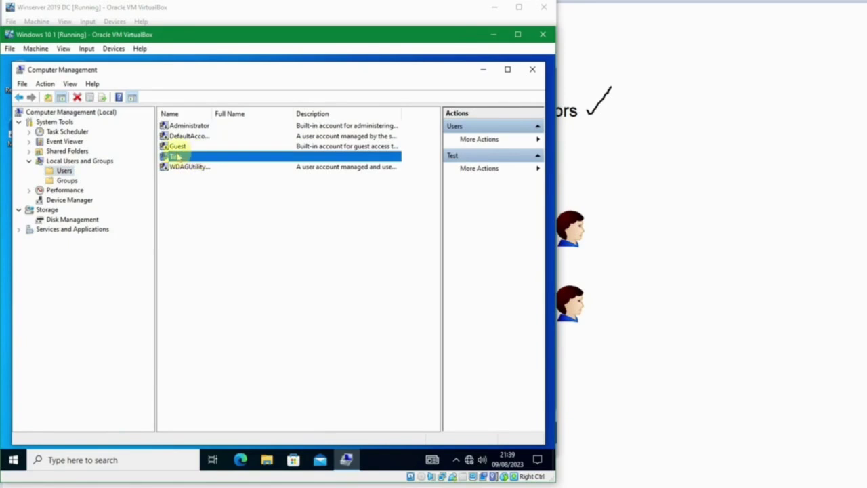
pyautogui.doubleClick(173, 156)
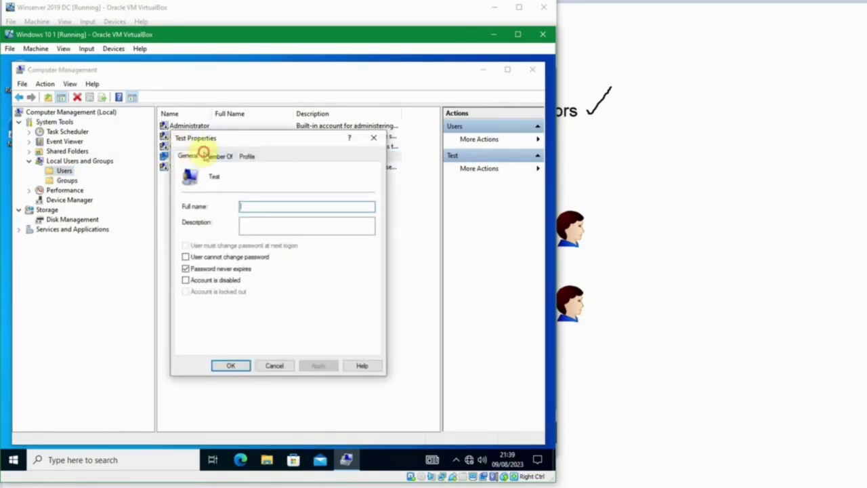
pyautogui.click(207, 156)
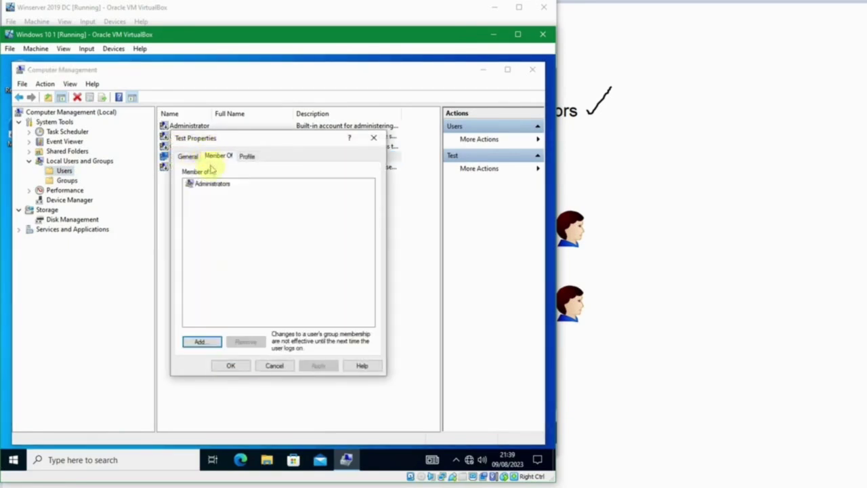
pyautogui.click(214, 186)
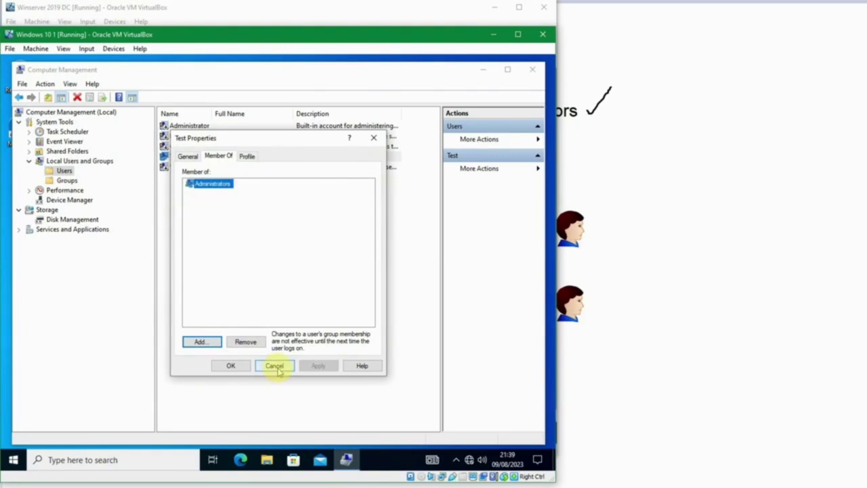
pyautogui.click(274, 366)
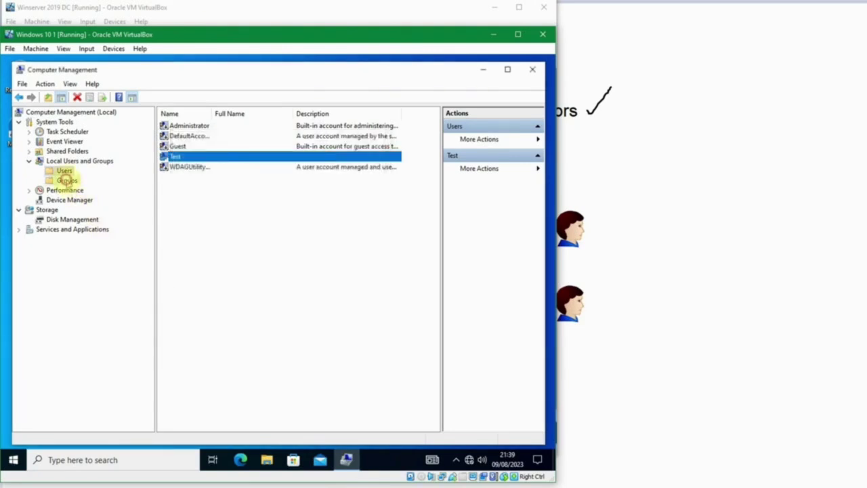
# List local groups, widen the Name column, inspect Administrators, Guests, Users and others, then close
pyautogui.click(66, 180)
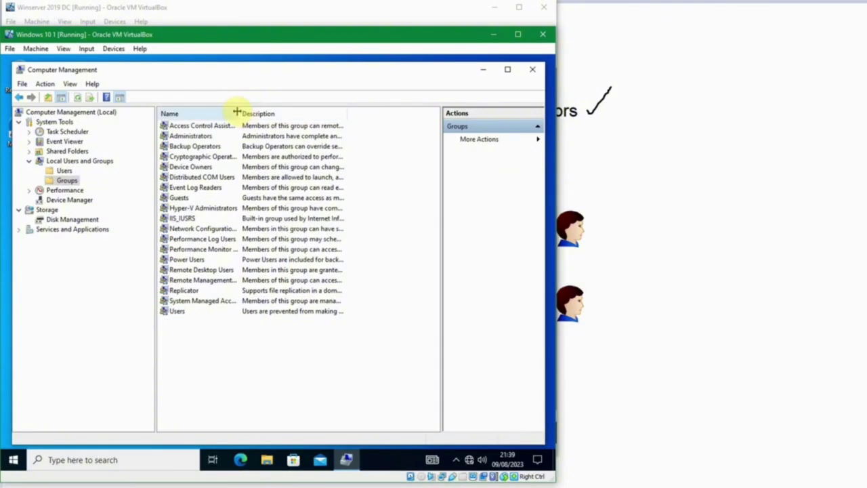
pyautogui.moveTo(237, 112); pyautogui.dragTo(296, 111)
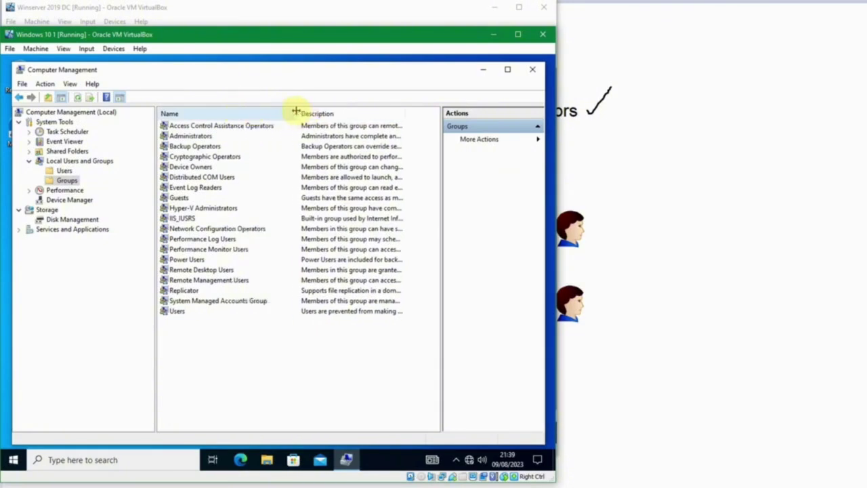
pyautogui.click(188, 196)
pyautogui.click(190, 136)
pyautogui.click(197, 269)
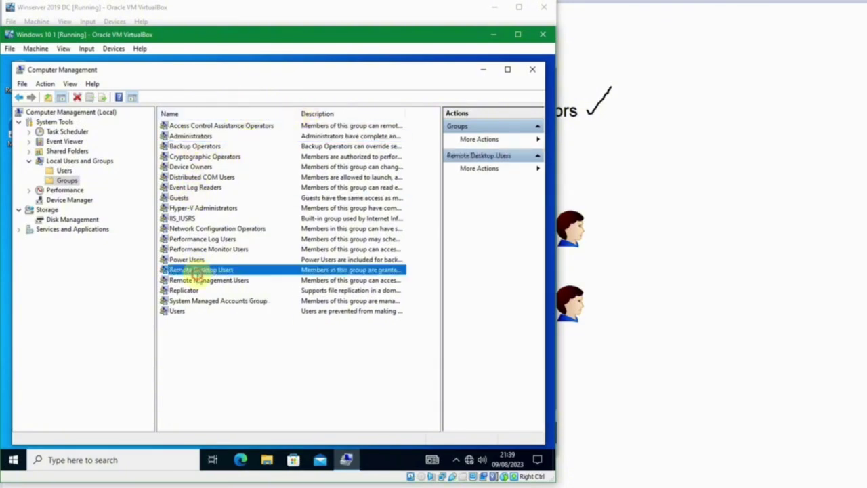
pyautogui.click(180, 313)
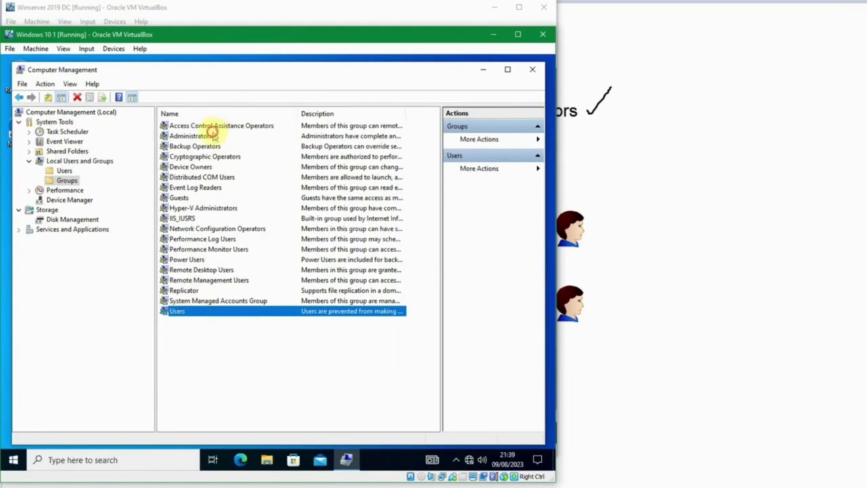
pyautogui.click(213, 136)
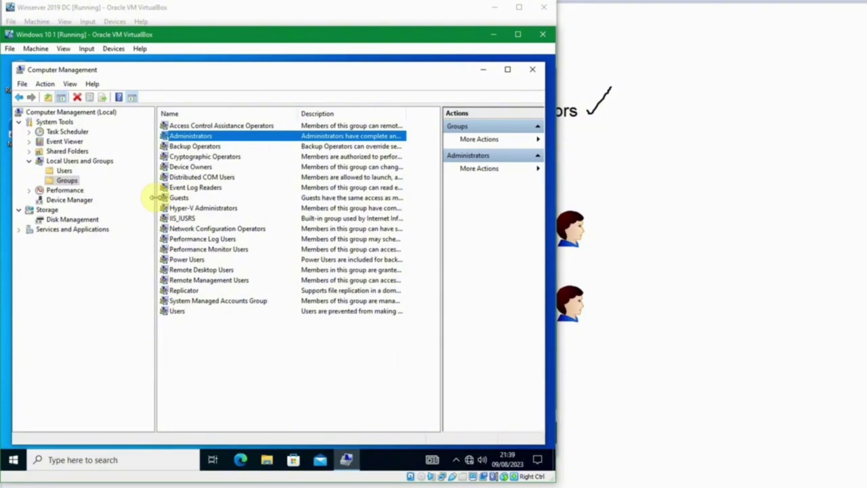
pyautogui.click(194, 187)
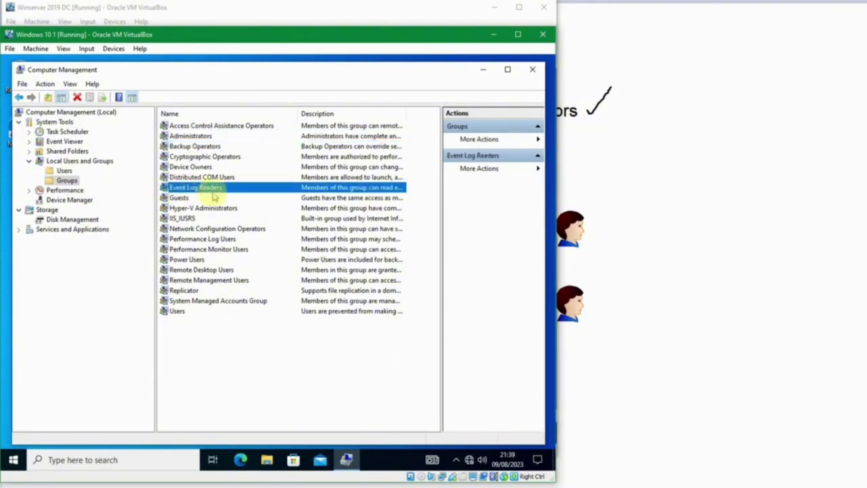
pyautogui.click(290, 229)
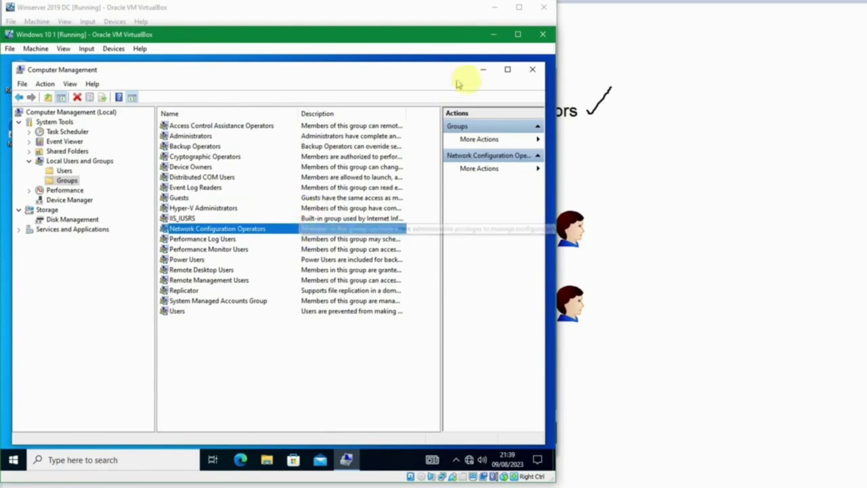
pyautogui.click(532, 70)
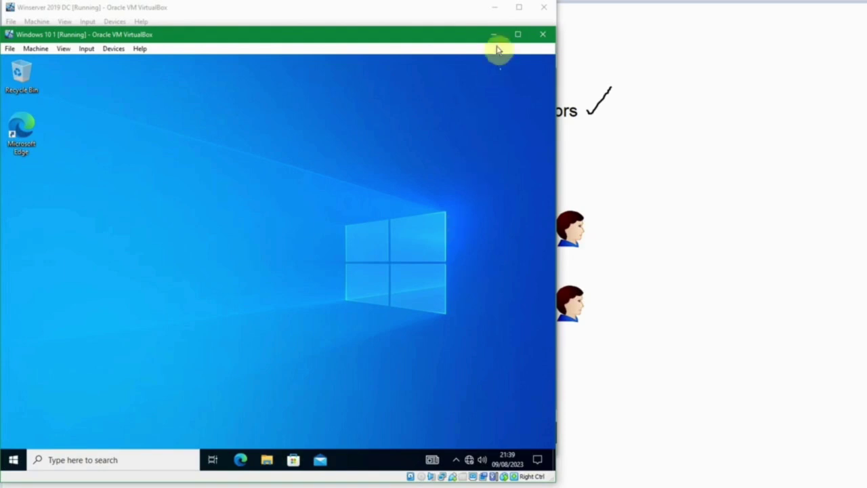
# Return to the domain controller VM and list the sukasuka.com Users container
pyautogui.click(456, 24)
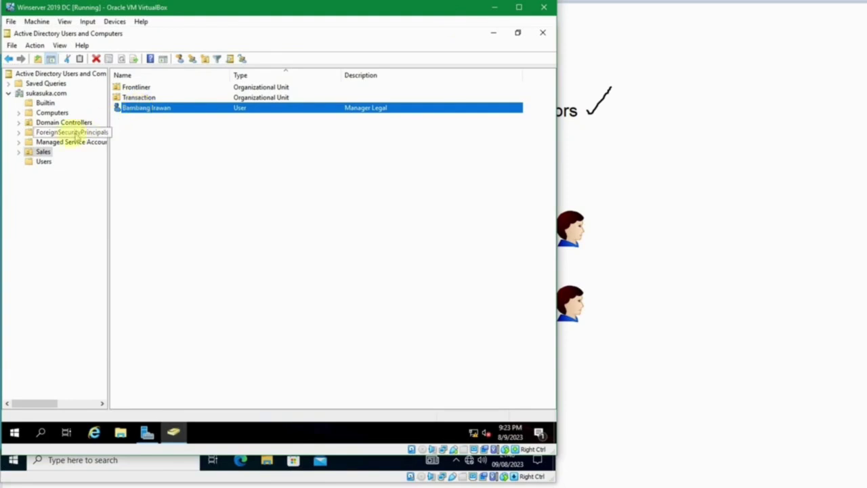
pyautogui.click(44, 161)
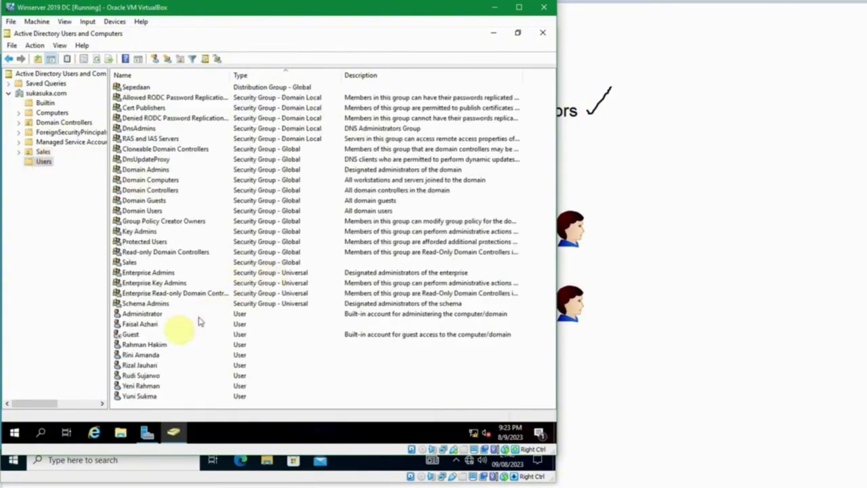
# Review the Administrator's memberships: Domain Admins, Domain Users, Enterprise Admins, Group Policy Creator Owners, Schema Admins
pyautogui.doubleClick(150, 314)
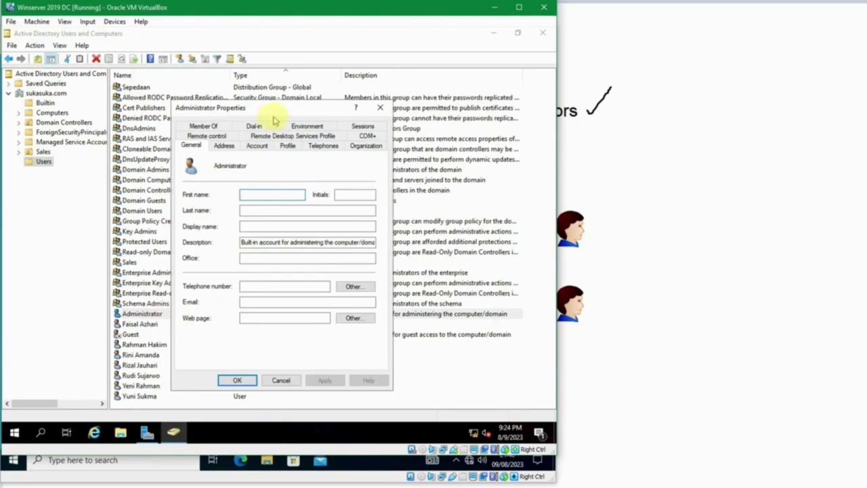
pyautogui.moveTo(207, 100); pyautogui.dragTo(156, 82)
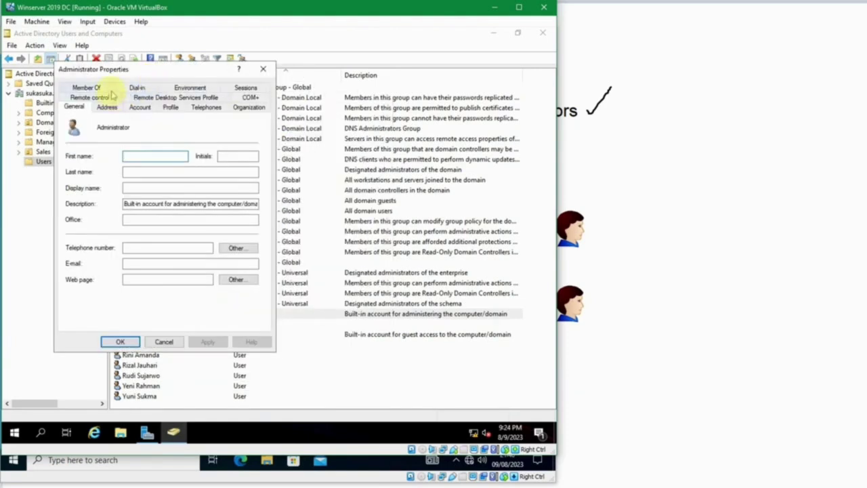
pyautogui.click(108, 89)
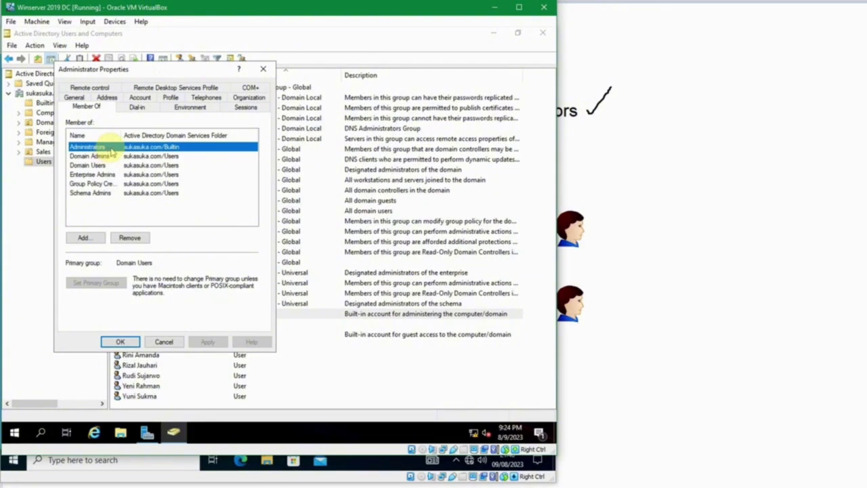
pyautogui.click(107, 156)
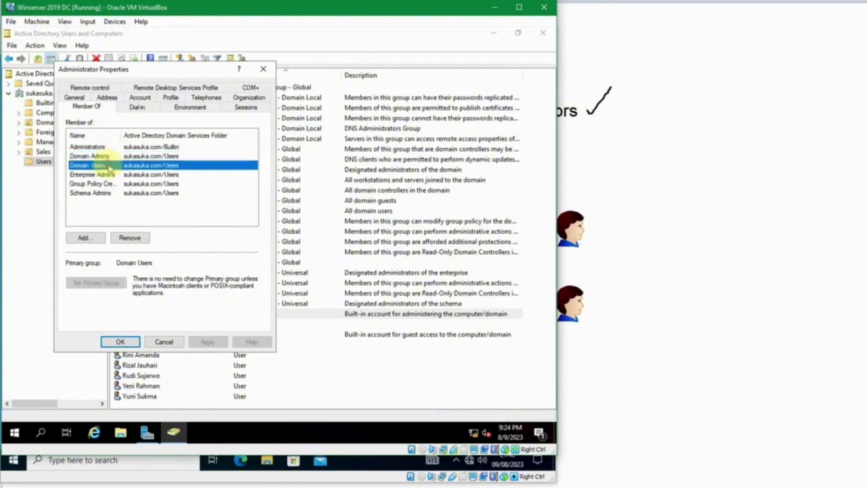
pyautogui.click(108, 165)
pyautogui.click(112, 175)
pyautogui.click(112, 184)
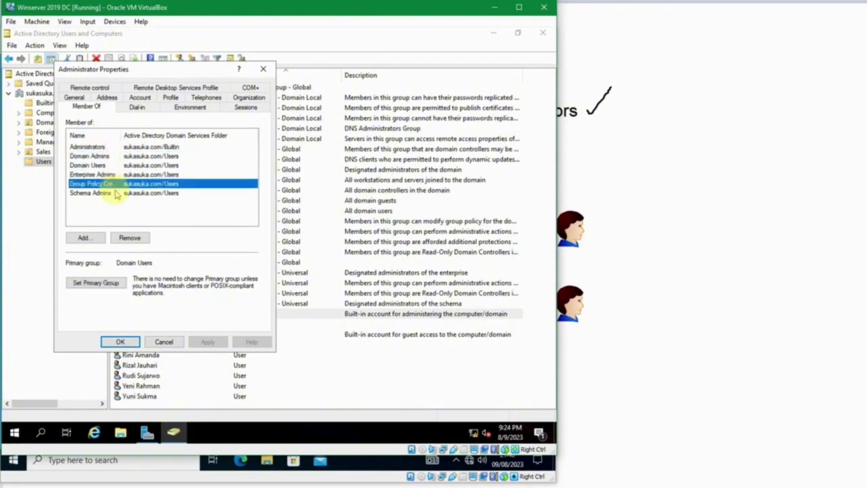
pyautogui.moveTo(120, 136); pyautogui.dragTo(154, 132)
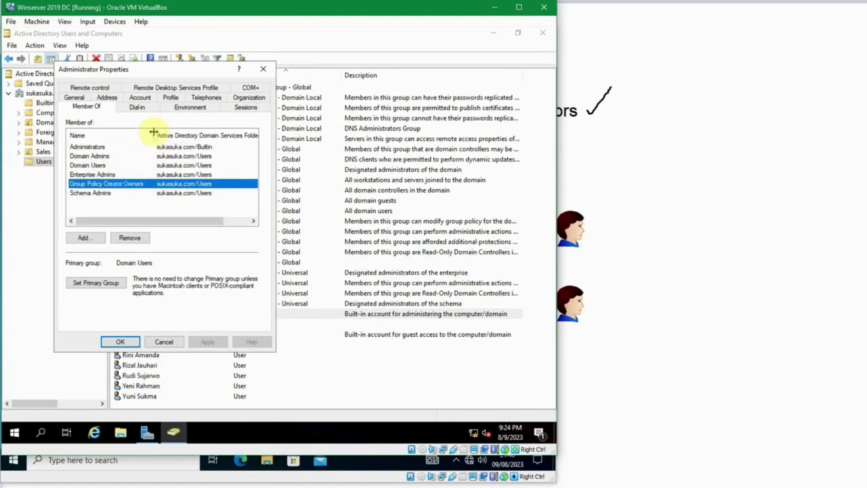
pyautogui.click(120, 194)
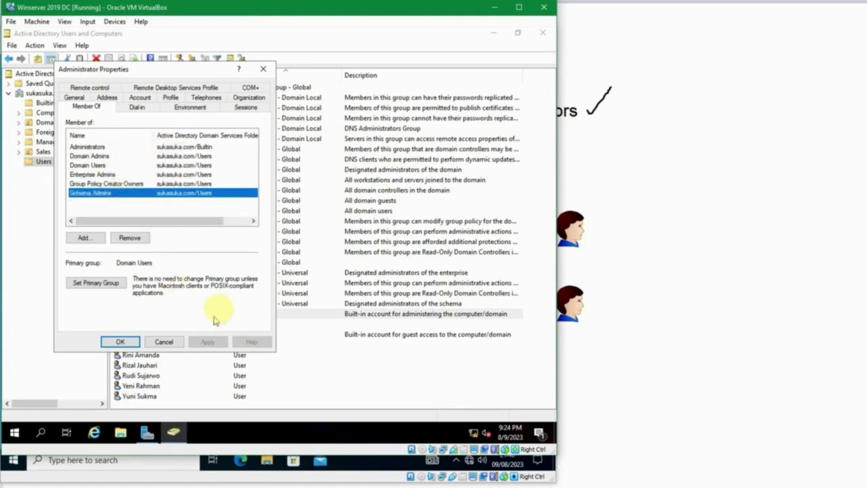
# Close the Administrator's properties and show the Sales OU's contents
pyautogui.click(180, 347)
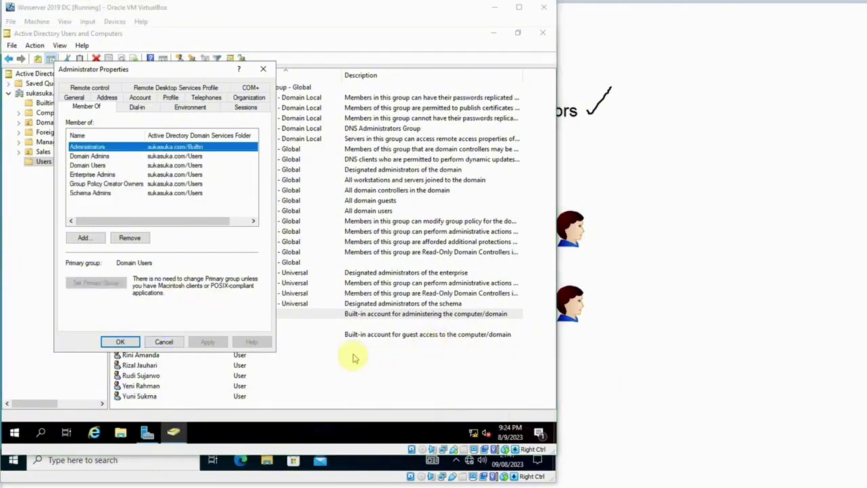
pyautogui.click(216, 241)
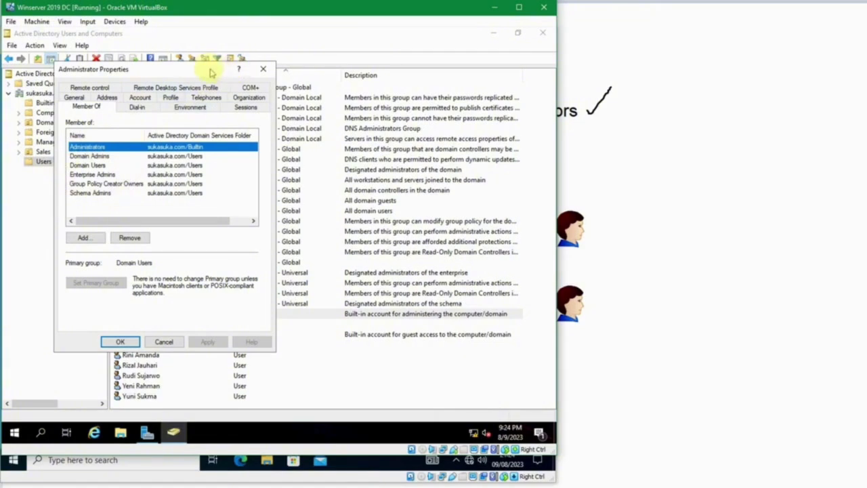
pyautogui.press('Escape')
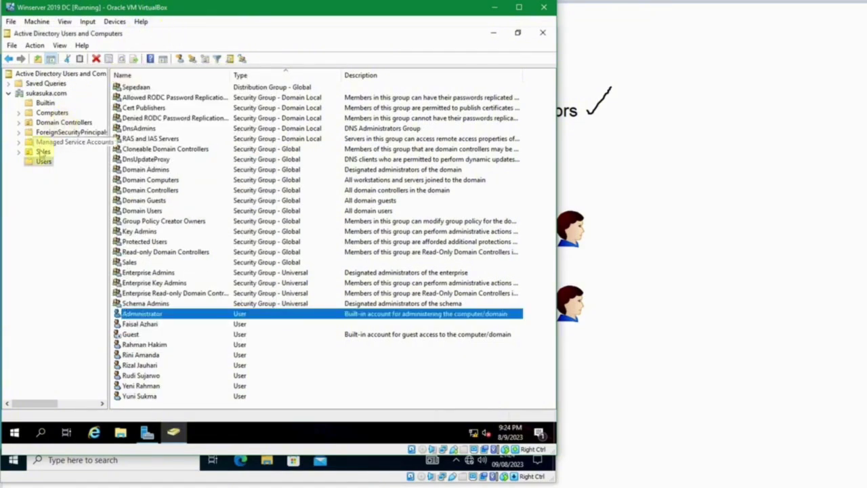
pyautogui.click(41, 152)
# Place Manager Legal's properties beside Administrator Properties and begin adding groups on its Member Of tab
pyautogui.doubleClick(149, 110)
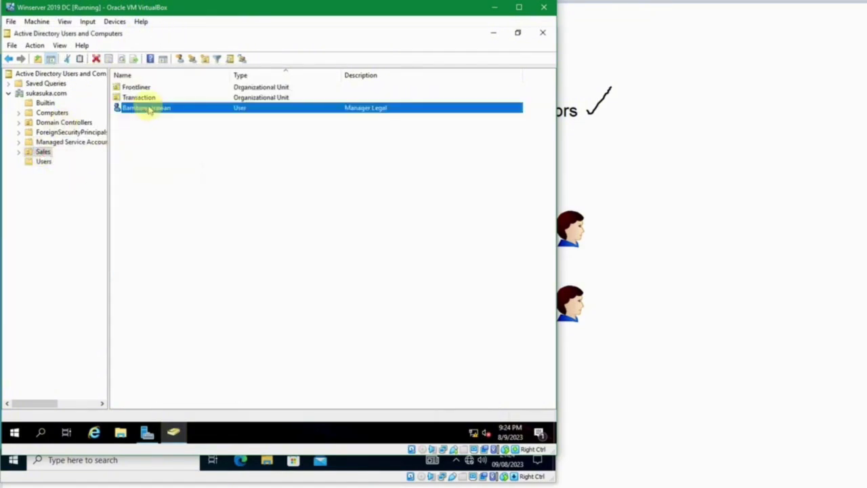
pyautogui.moveTo(153, 84); pyautogui.dragTo(339, 91)
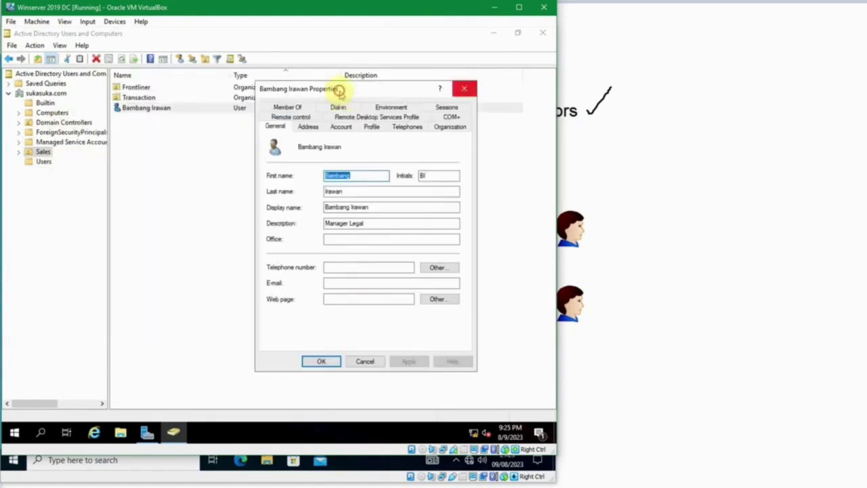
pyautogui.press('Escape')
pyautogui.doubleClick(281, 107)
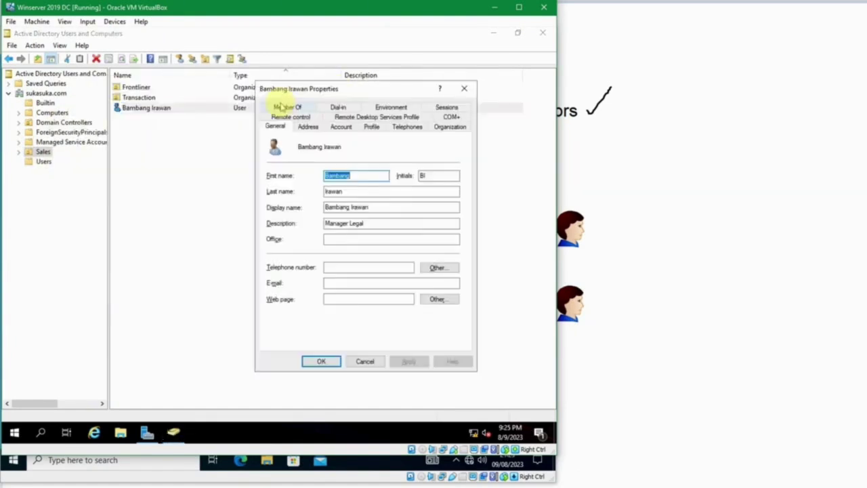
pyautogui.hotkey('alt', 'Tab')
pyautogui.hotkey('alt', 'Tab')
pyautogui.hotkey('alt', 'Tab')
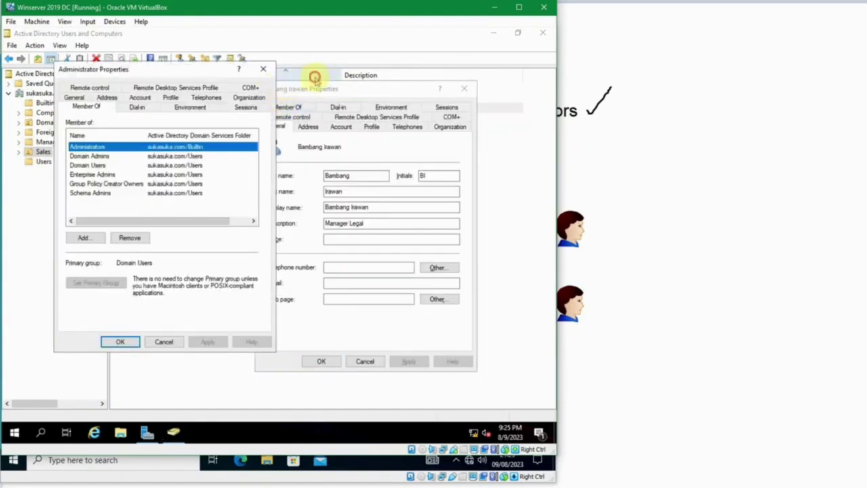
pyautogui.click(315, 77)
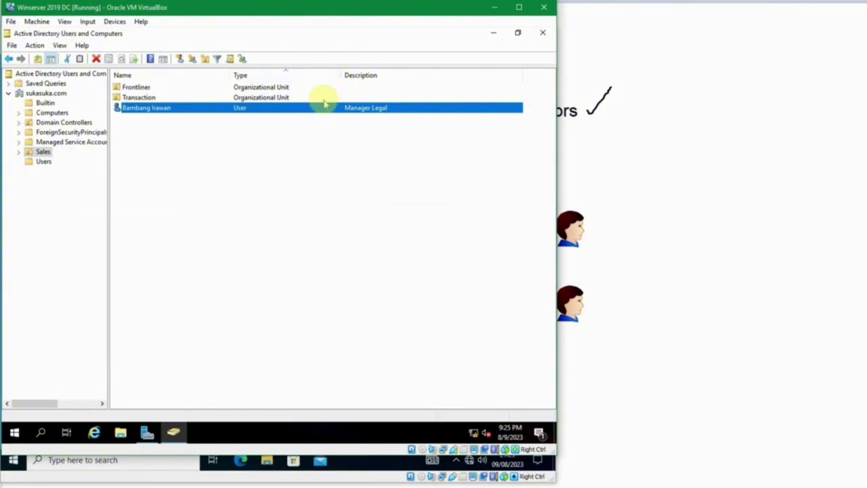
pyautogui.hotkey('alt', 'Tab')
pyautogui.hotkey('alt', 'Tab')
pyautogui.hotkey('alt', 'Tab')
pyautogui.hotkey('alt', 'Tab')
pyautogui.hotkey('alt', 'Tab')
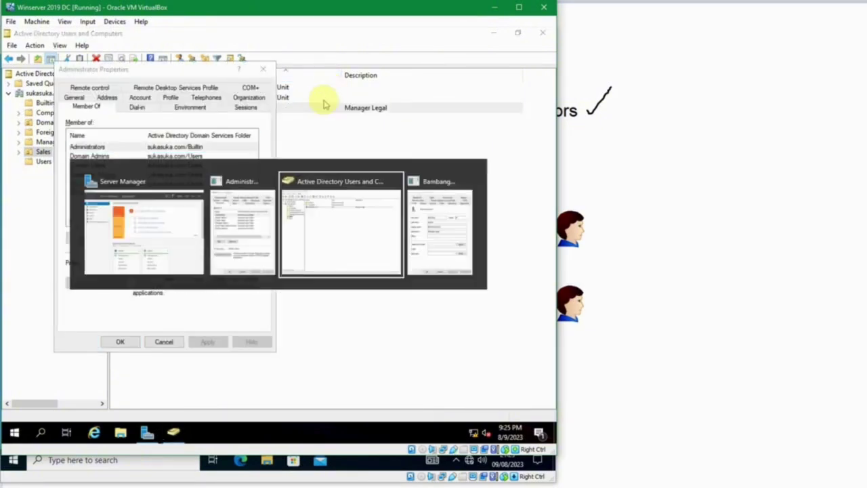
pyautogui.moveTo(338, 91); pyautogui.dragTo(355, 73)
pyautogui.click(329, 90)
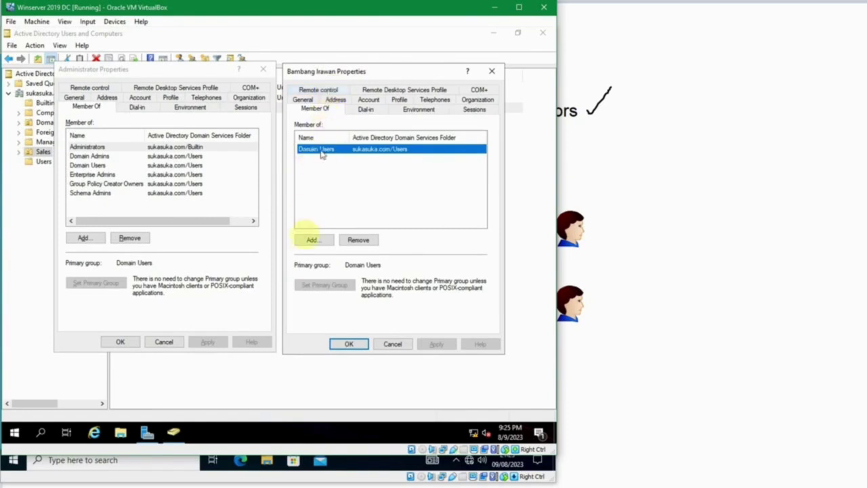
pyautogui.click(311, 239)
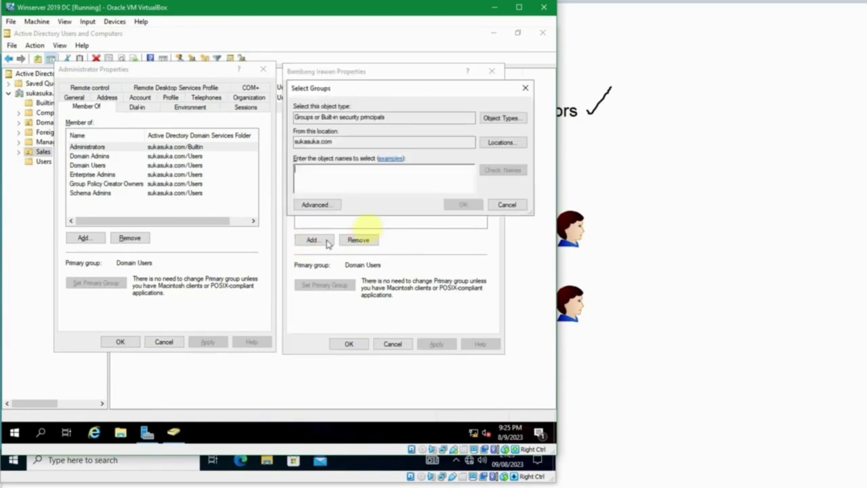
# Enter and resolve Administrators, Schema Admins and Enterprise Admins in Select Groups
pyautogui.click(403, 174)
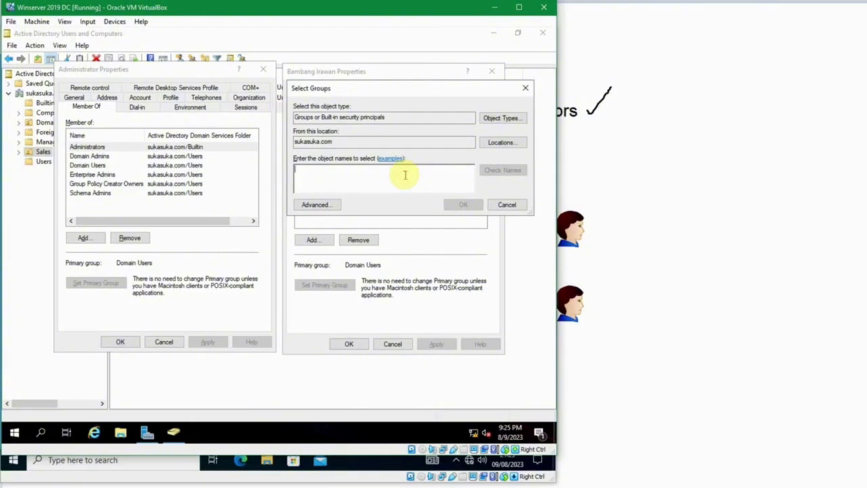
pyautogui.write('s')
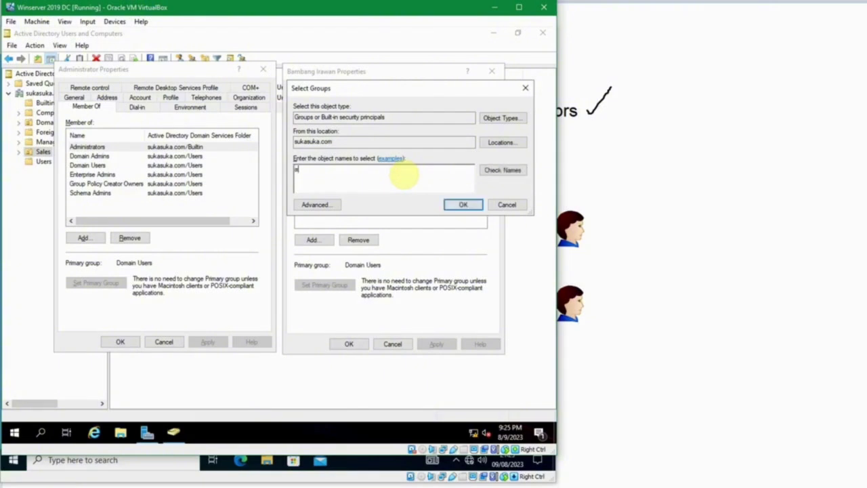
pyautogui.write('dministrat')
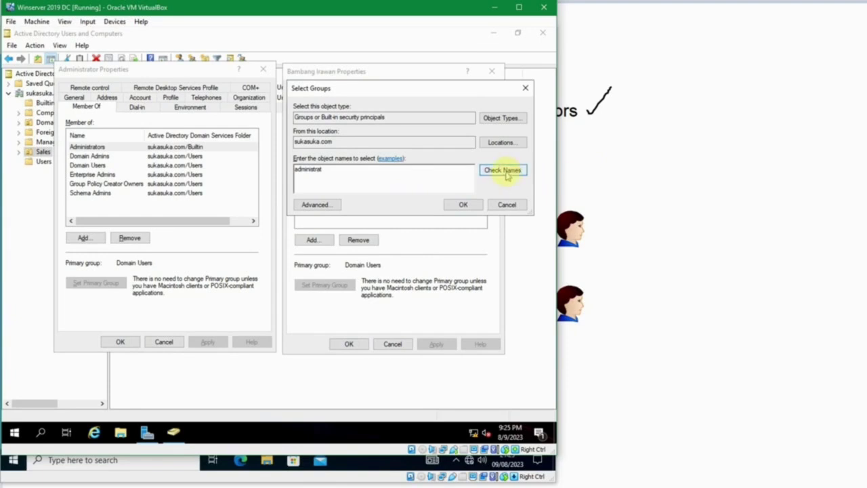
pyautogui.click(502, 170)
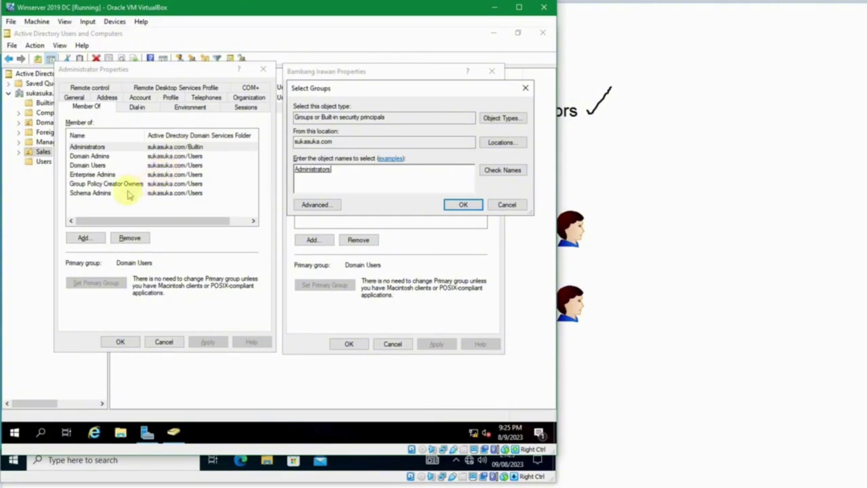
pyautogui.write(';')
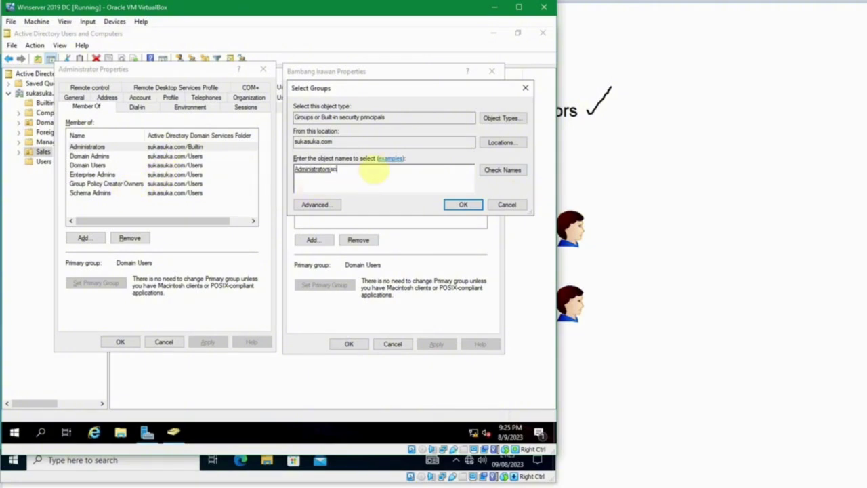
pyautogui.write('schema a')
pyautogui.hotkey('ctrl', 'k')
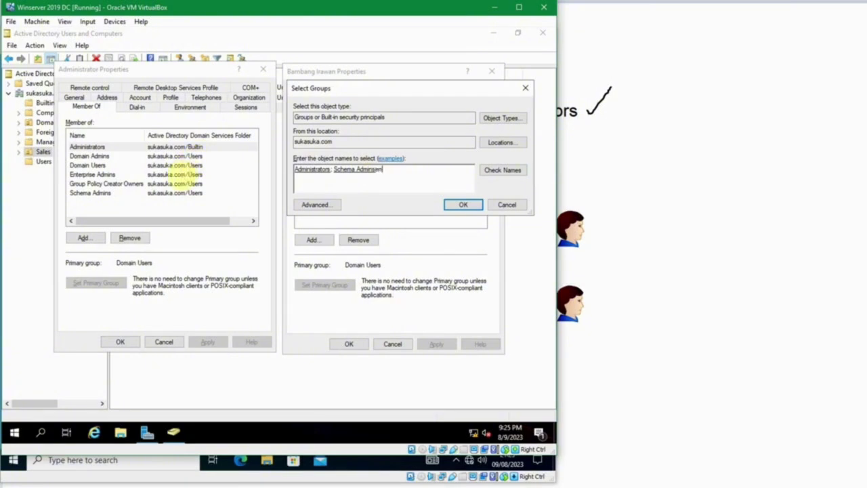
pyautogui.press('Tab')
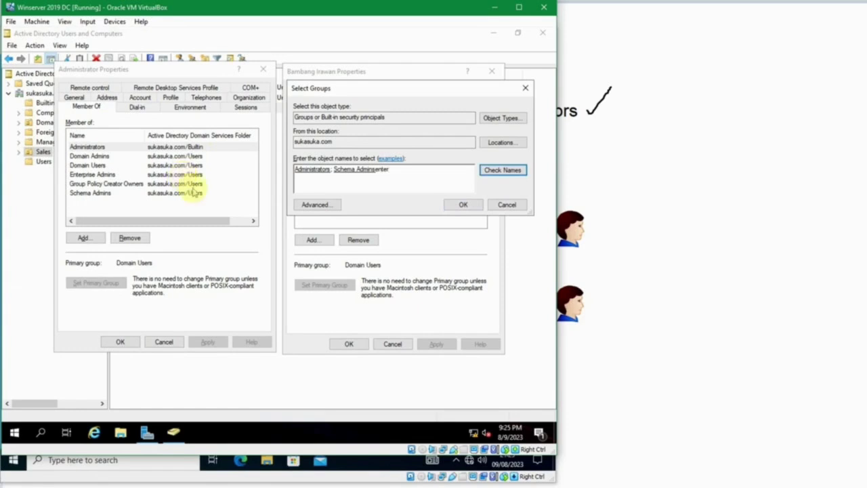
pyautogui.click(498, 169)
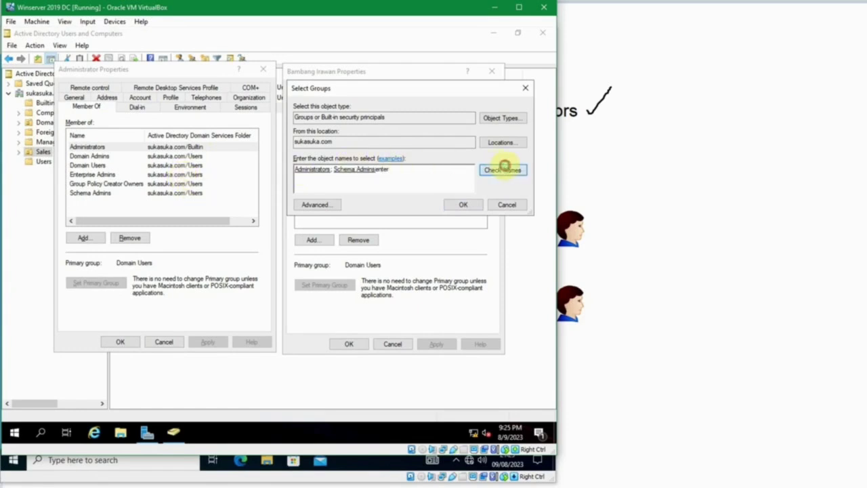
pyautogui.click(321, 174)
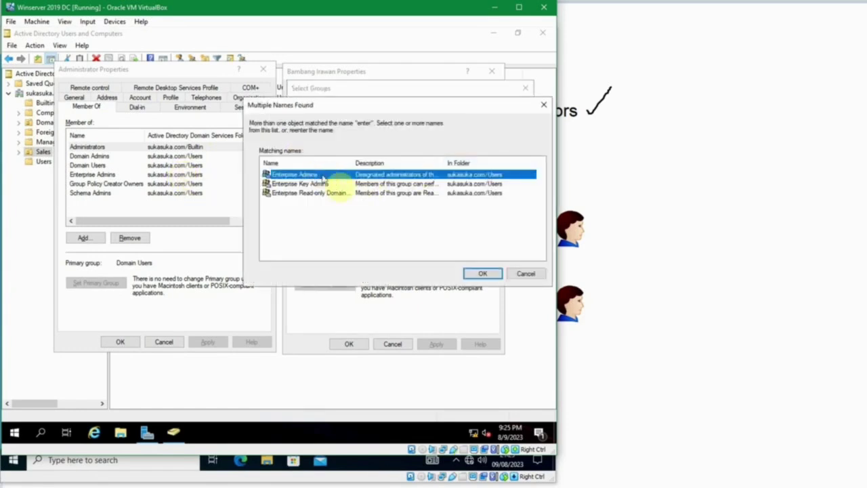
pyautogui.click(481, 275)
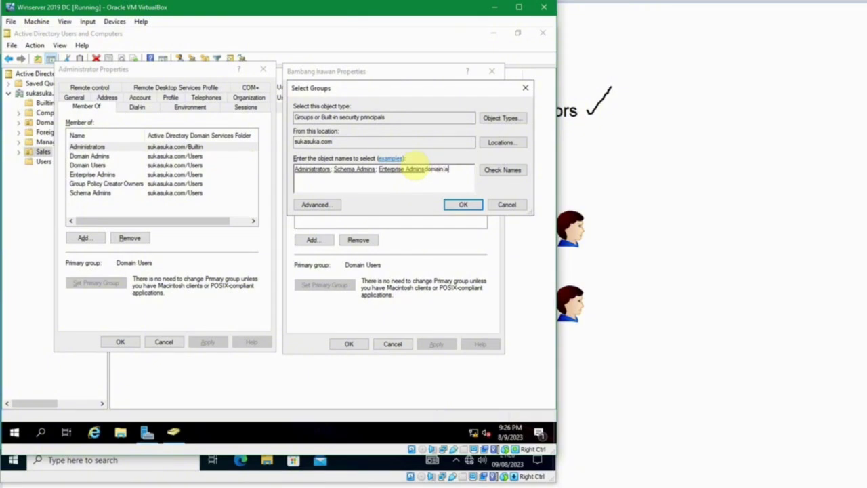
# Add Domain Admins and Group Policy Creator Owners, then confirm and close both properties windows
pyautogui.hotkey('ctrl', 'k')
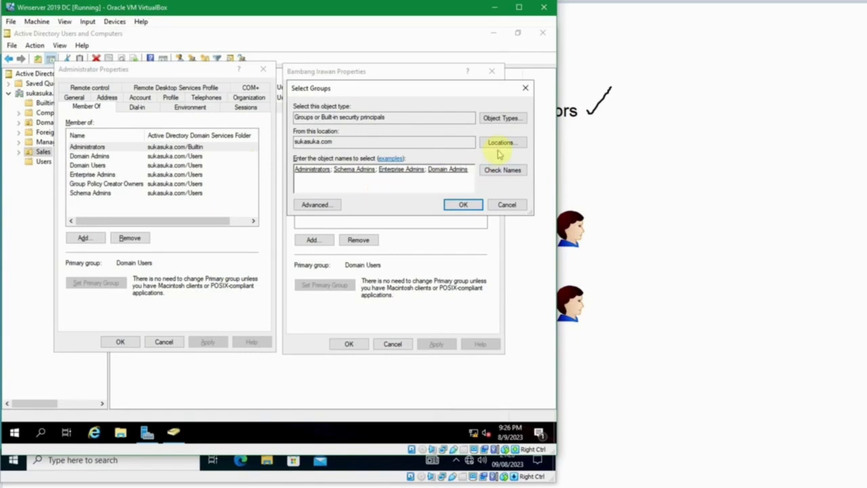
pyautogui.write('; group pol')
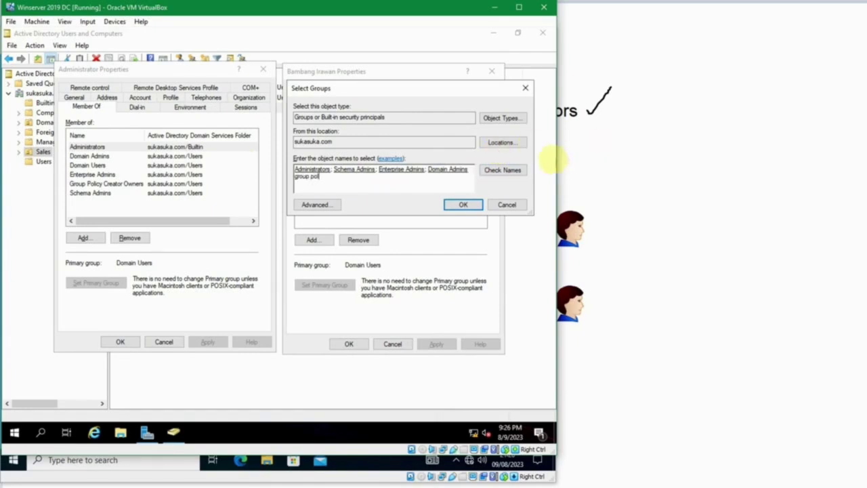
pyautogui.click(503, 173)
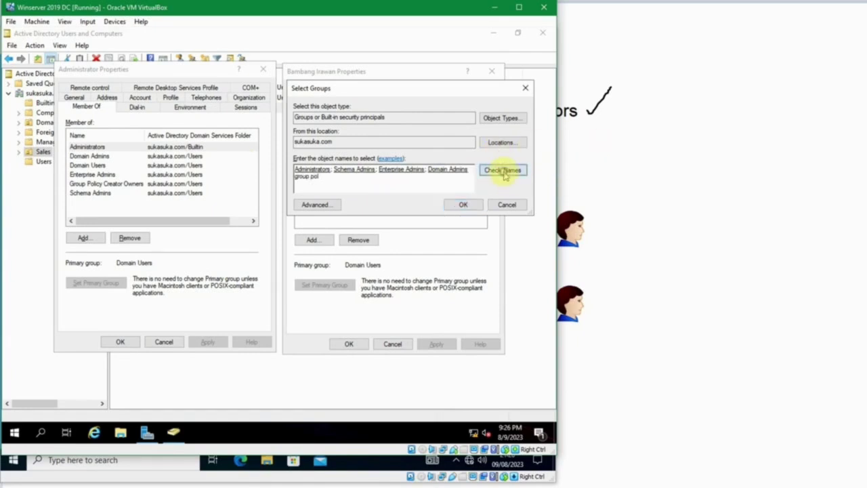
pyautogui.click(464, 206)
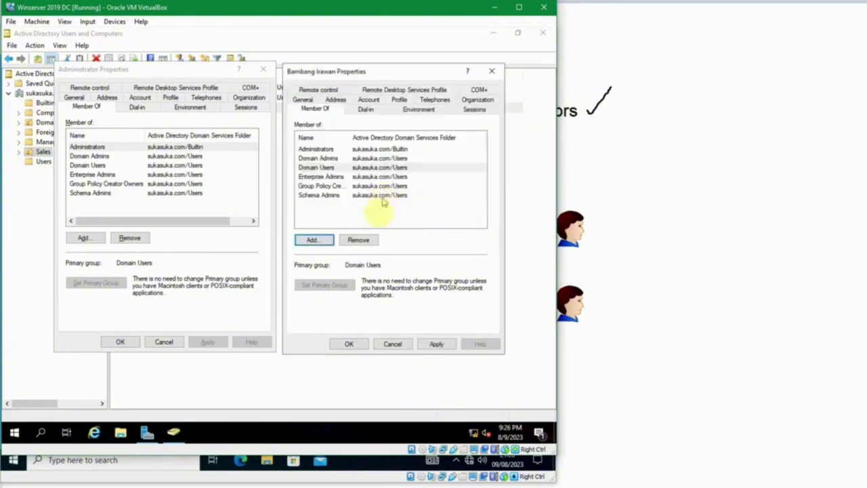
pyautogui.click(354, 344)
pyautogui.click(120, 341)
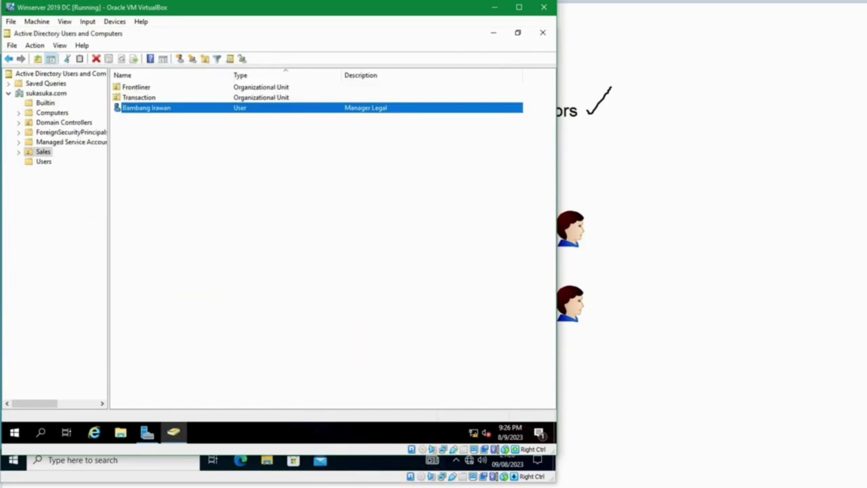
pyautogui.click(378, 485)
# On the Windows 10 VM, launch View advanced system settings and decline the UAC credentials prompt
pyautogui.click(450, 455)
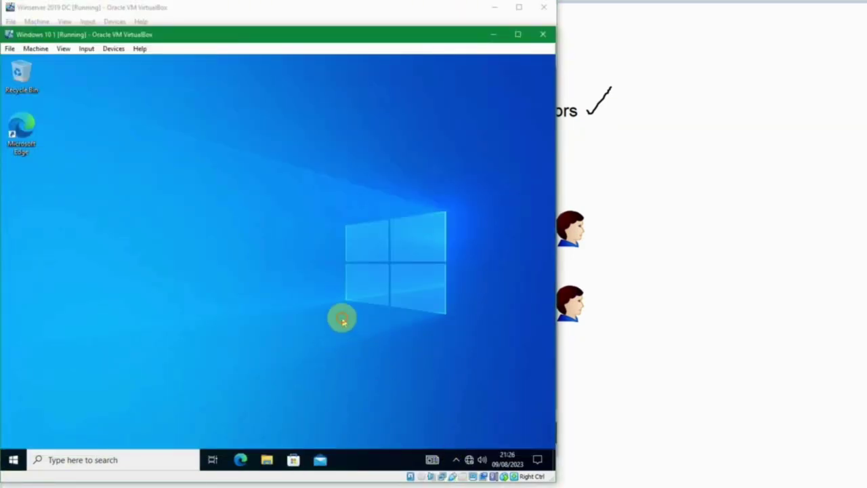
pyautogui.press('super')
pyautogui.write('v')
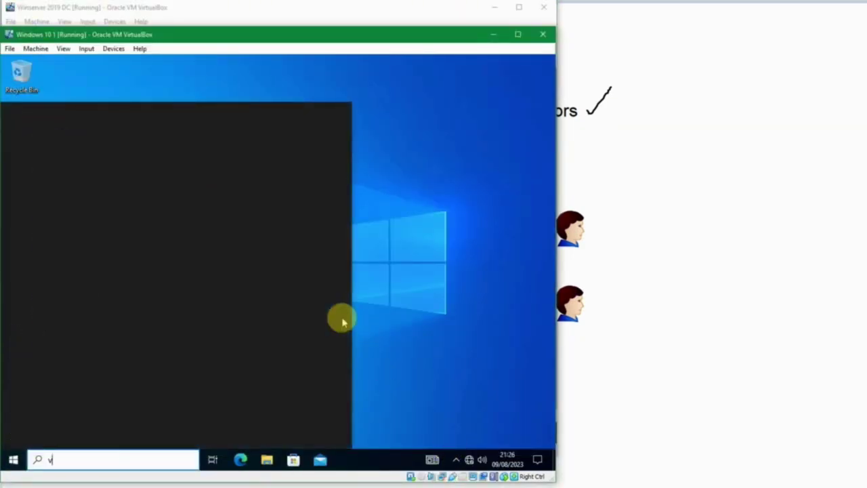
pyautogui.write('iew')
pyautogui.press('Return')
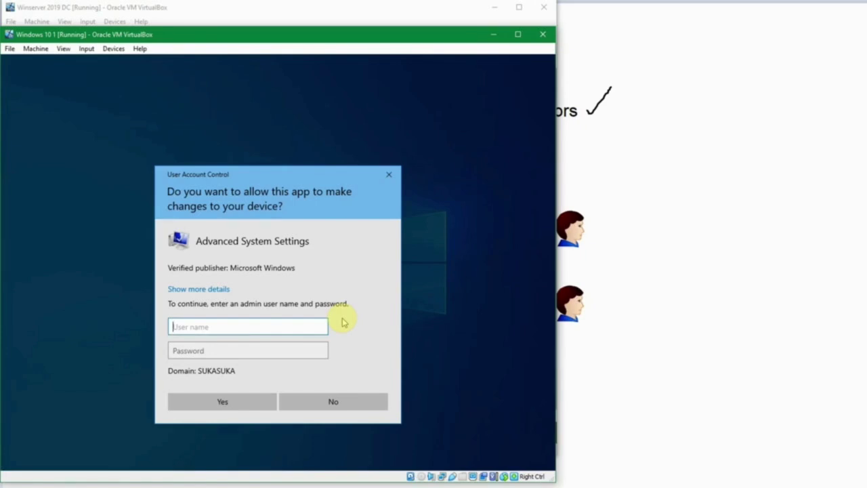
pyautogui.click(332, 401)
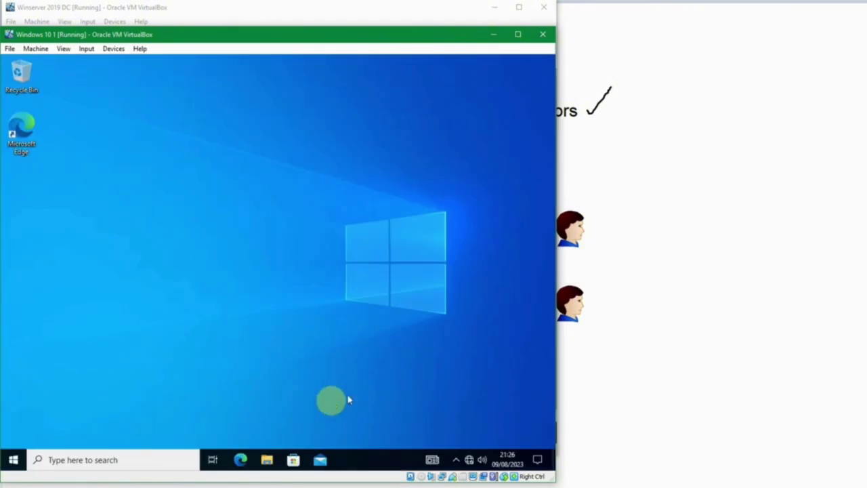
# Sign out of the Windows 10 client and sign back in with the domain user's password
pyautogui.rightClick(10, 459)
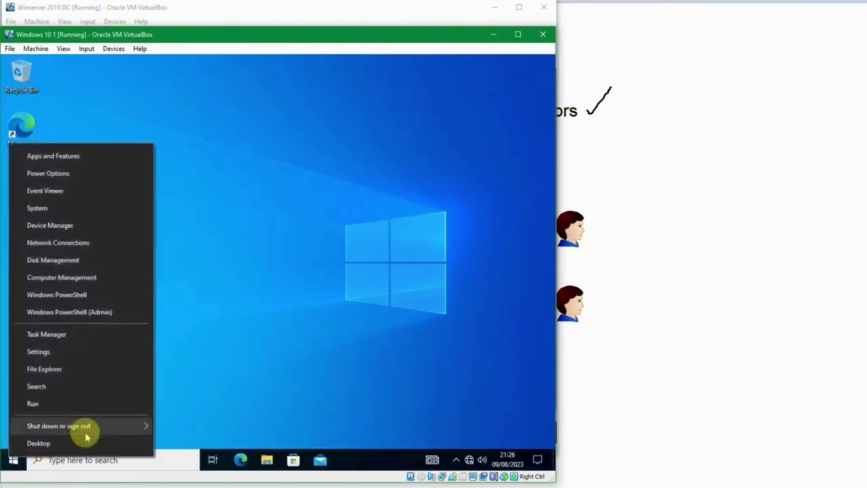
pyautogui.moveTo(86, 428)
pyautogui.click(180, 389)
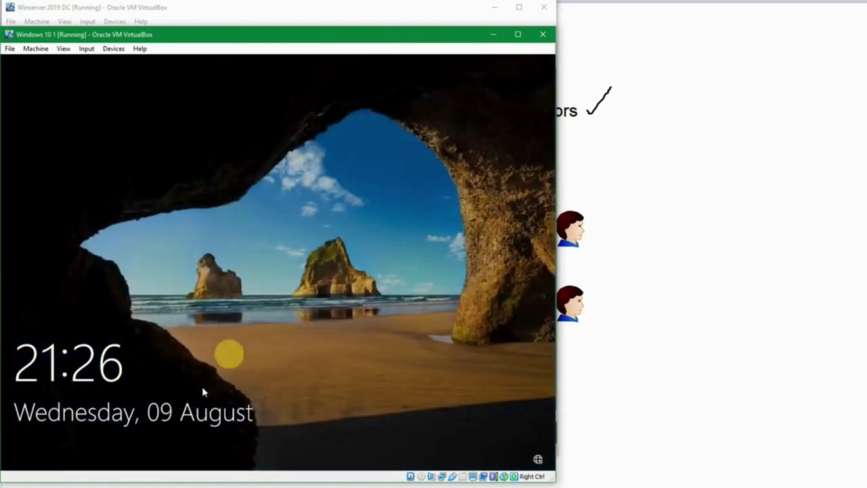
pyautogui.click(251, 327)
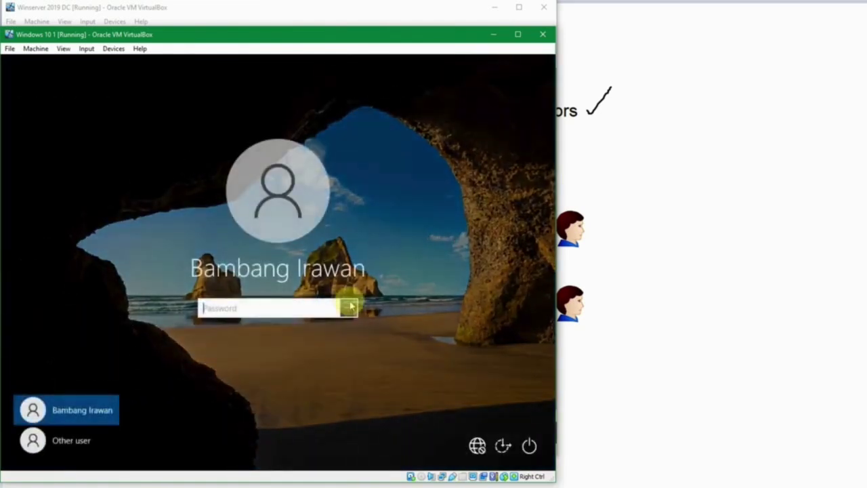
pyautogui.write('p')
pyautogui.click(350, 307)
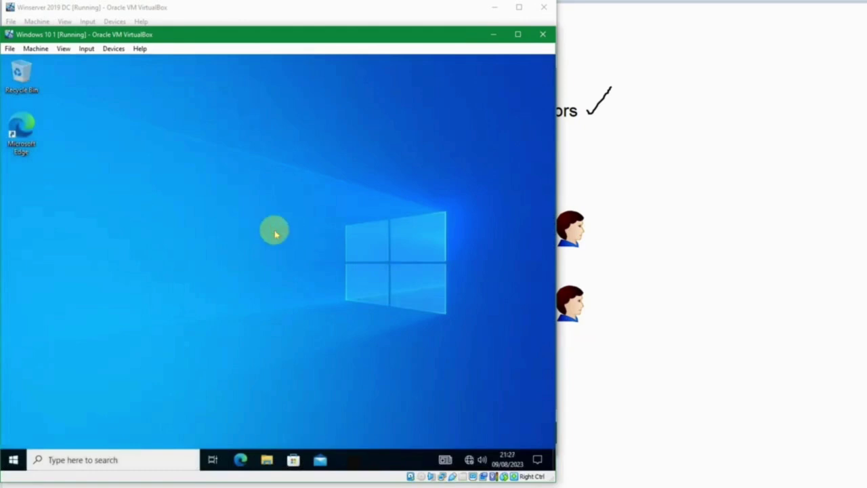
# Open View advanced system settings, supplying the domain user's username and password in UAC
pyautogui.press('super')
pyautogui.write('view ad')
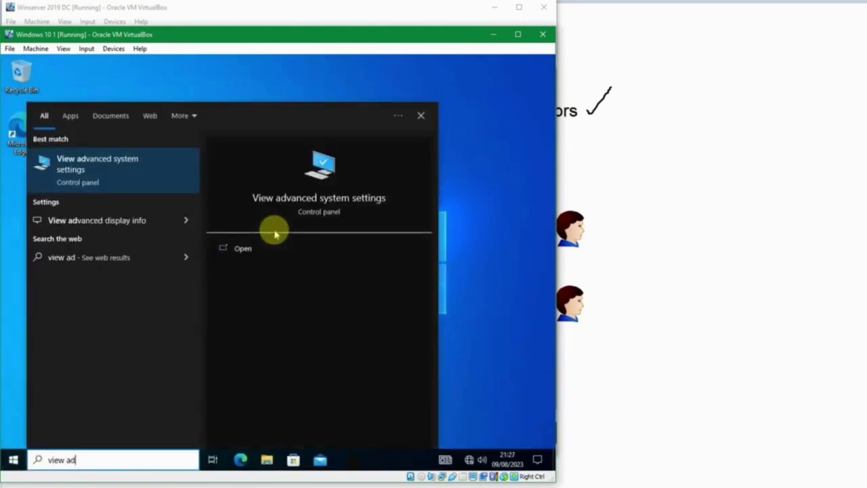
pyautogui.click(275, 234)
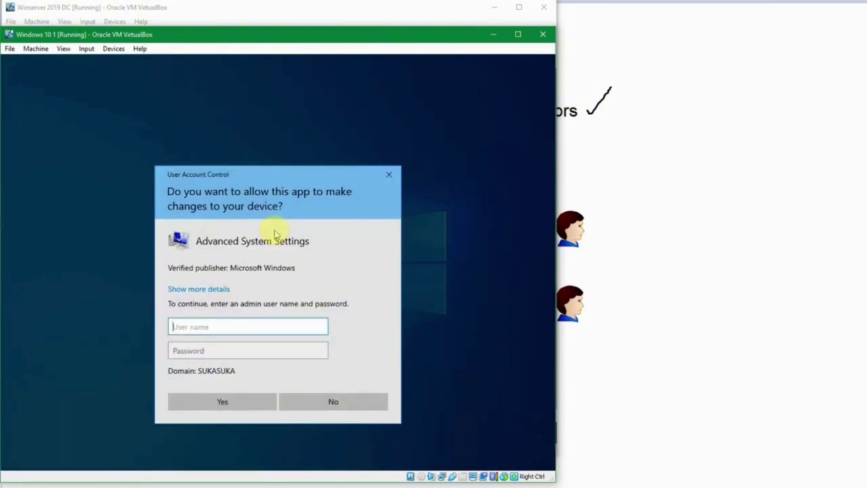
pyautogui.press('Tab')
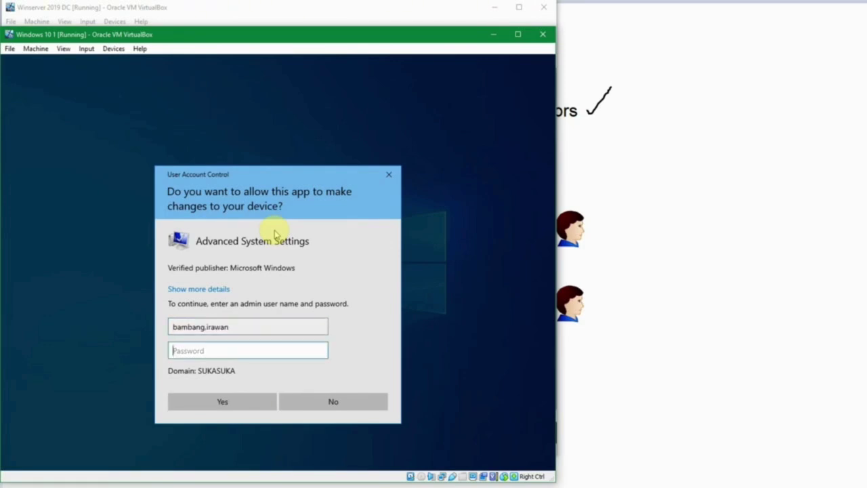
pyautogui.write('***')
pyautogui.press('Return')
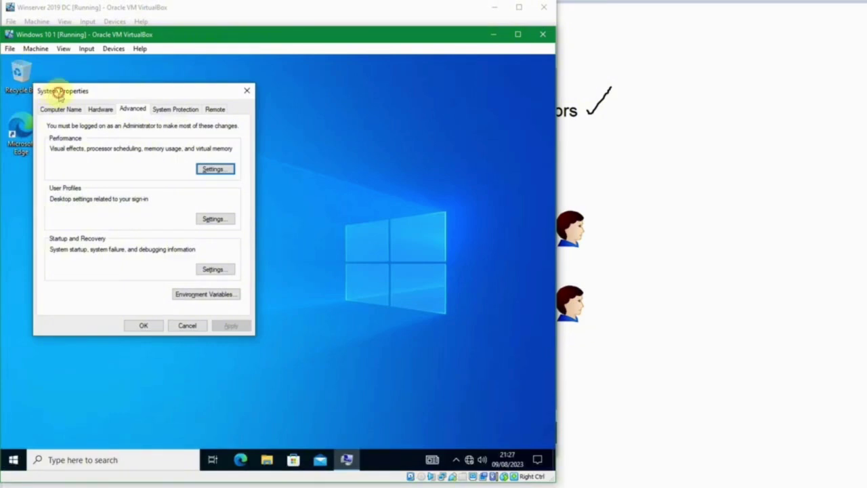
# Browse the Computer Name, Hardware and Remote tabs, close System Properties, and open Run
pyautogui.moveTo(60, 96); pyautogui.dragTo(102, 100)
pyautogui.click(99, 111)
pyautogui.click(136, 112)
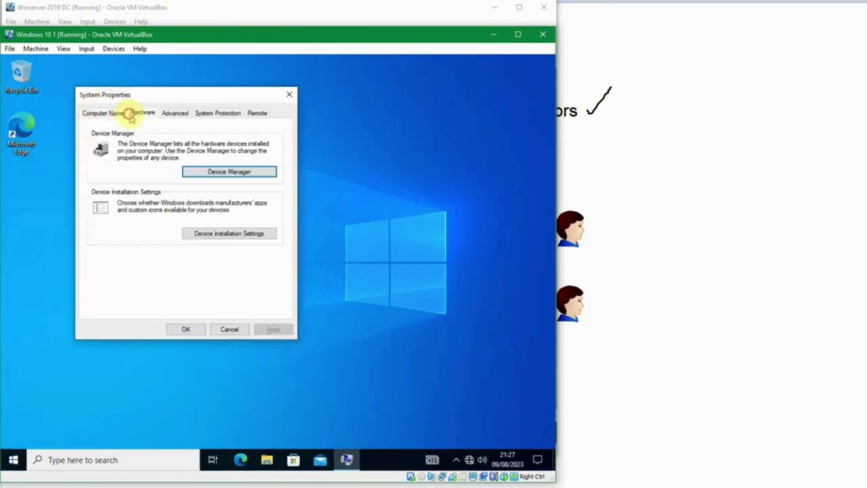
pyautogui.click(119, 114)
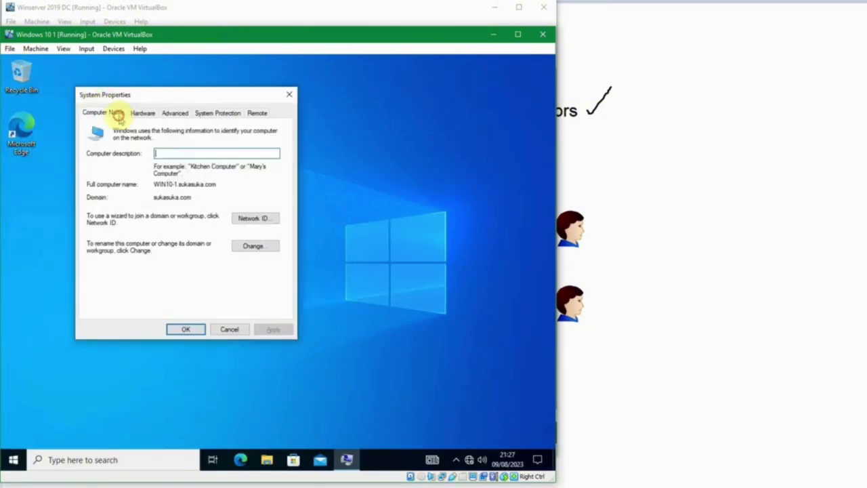
pyautogui.click(246, 244)
pyautogui.press('Escape')
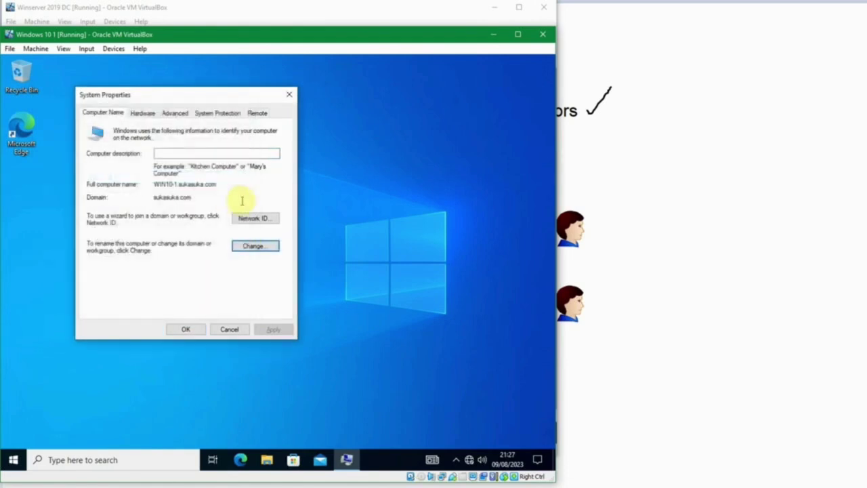
pyautogui.click(248, 112)
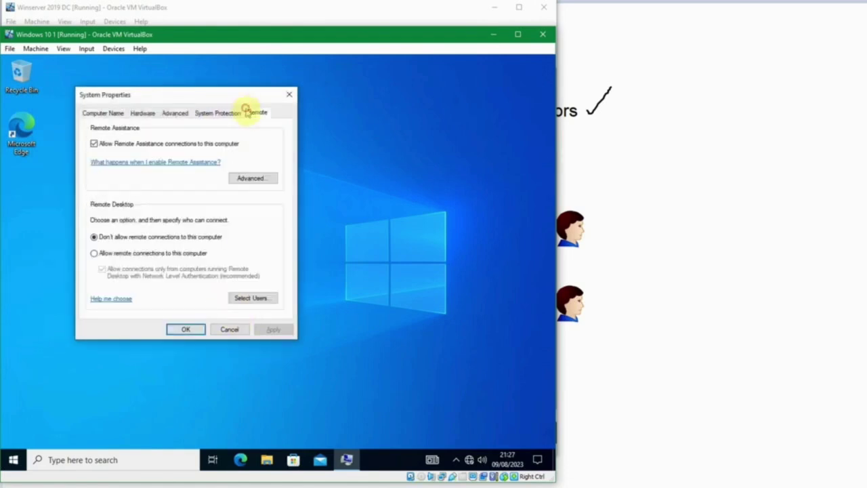
pyautogui.press('Escape')
pyautogui.press('super+r')
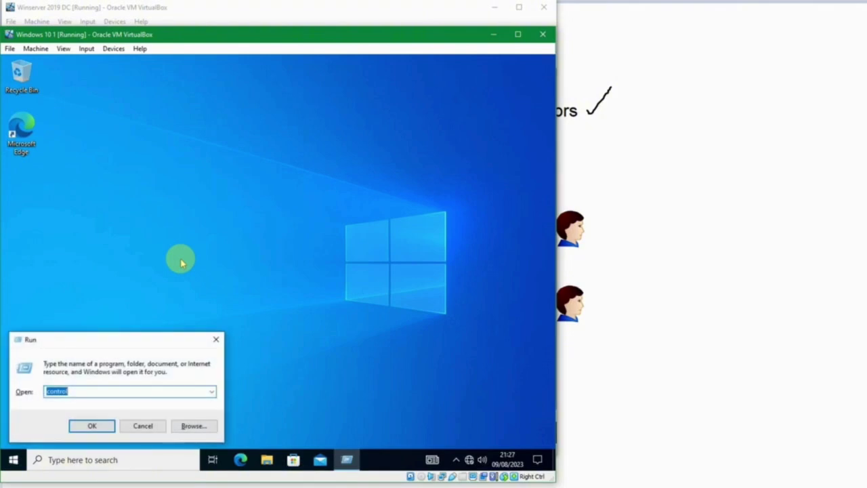
# Run 'control' and open Turn Windows features on or off from Programs and Features, authorizing with admin credentials
pyautogui.press('Return')
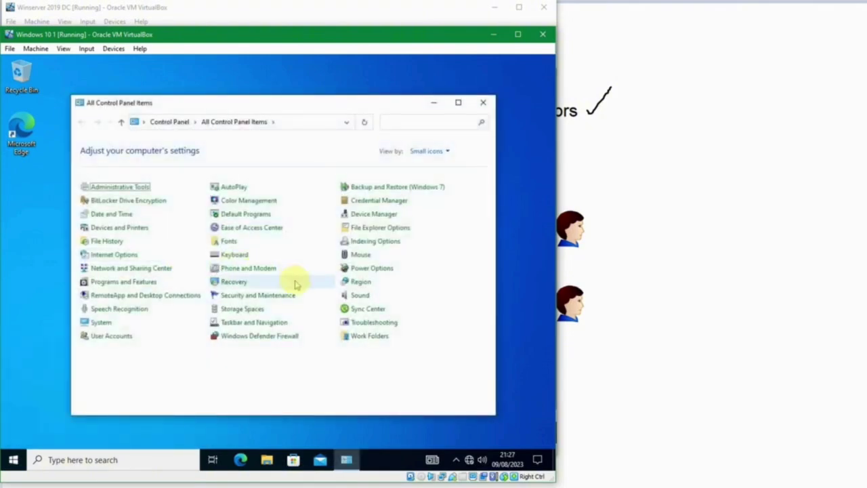
pyautogui.click(139, 281)
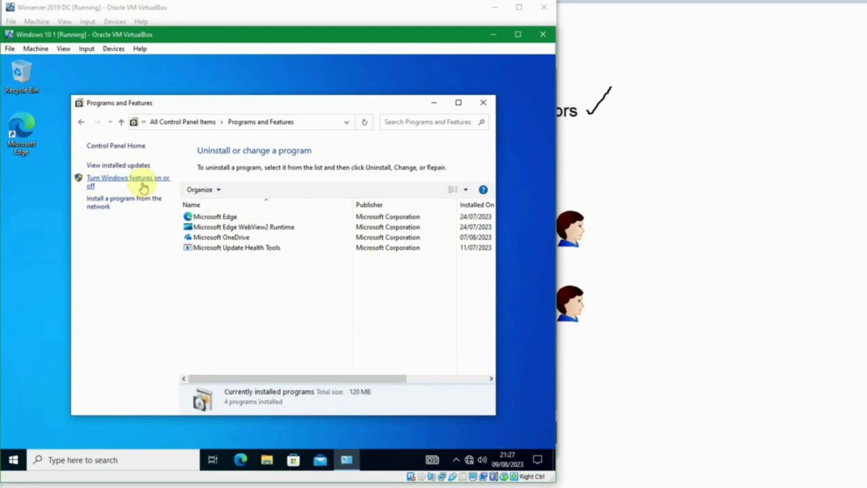
pyautogui.click(143, 187)
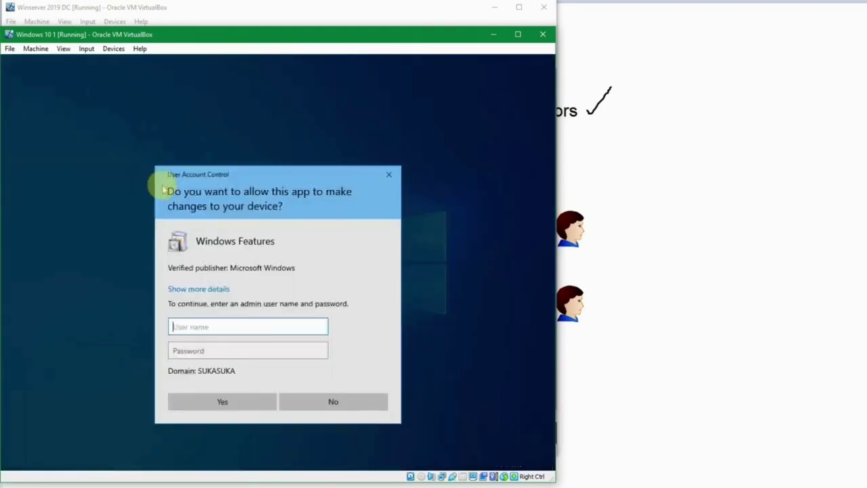
pyautogui.press('Tab')
pyautogui.write('•••••••')
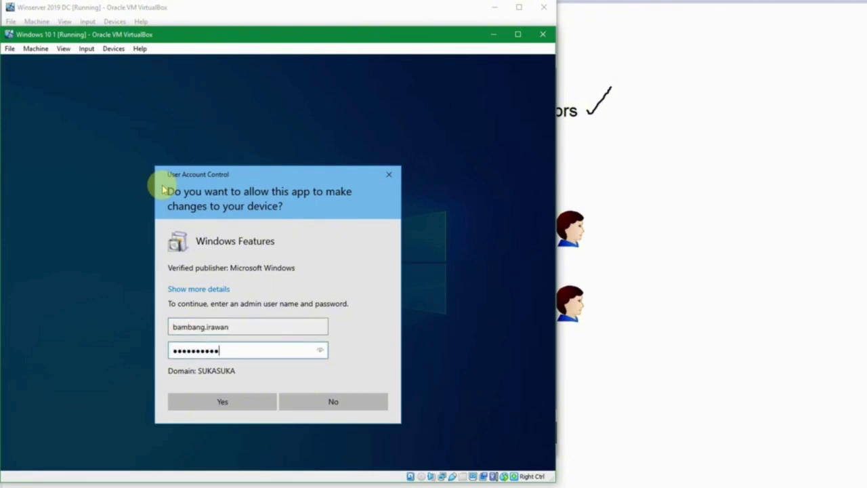
pyautogui.press('Return')
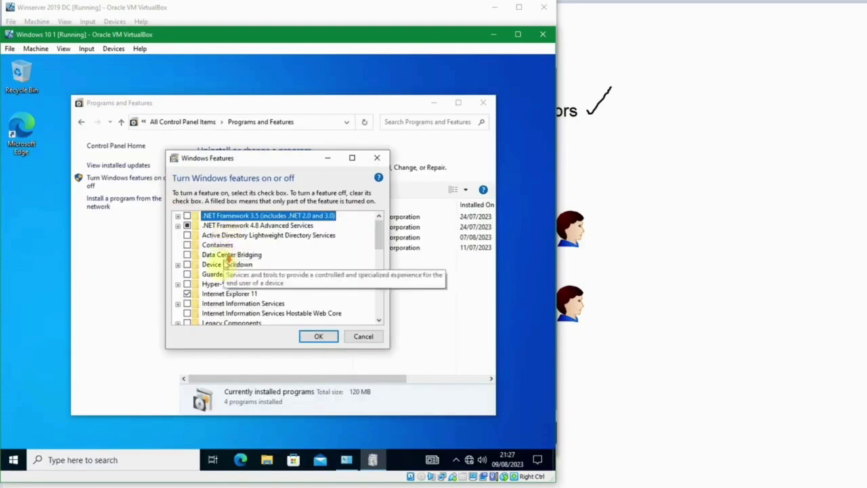
# Scroll through the Windows Features list and cancel without changes
pyautogui.scroll(-5, 229, 258)
pyautogui.scroll(2, 230, 284)
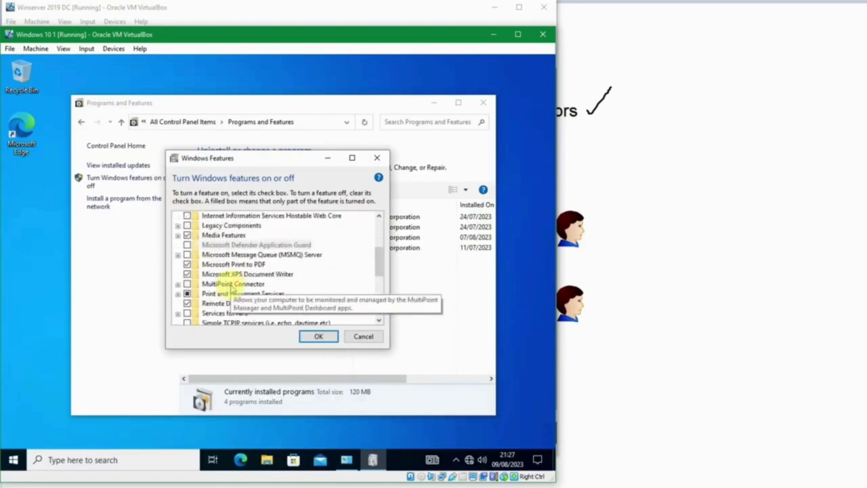
pyautogui.scroll(4, 235, 285)
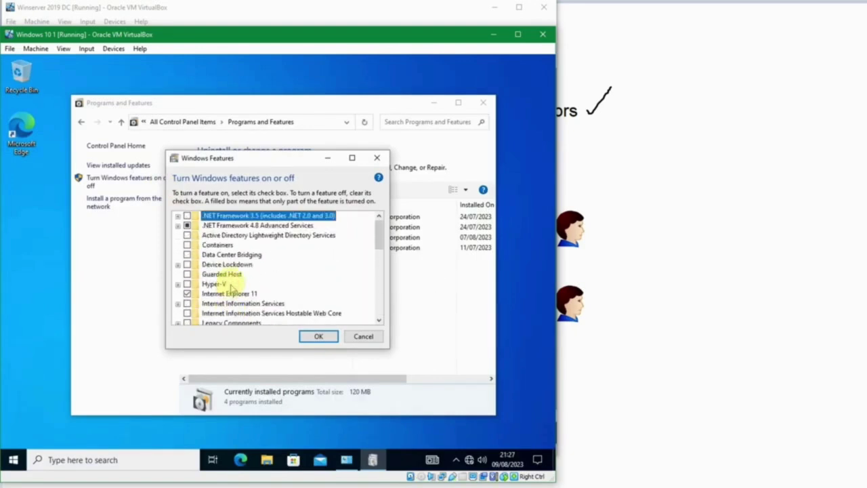
pyautogui.scroll(-4, 231, 284)
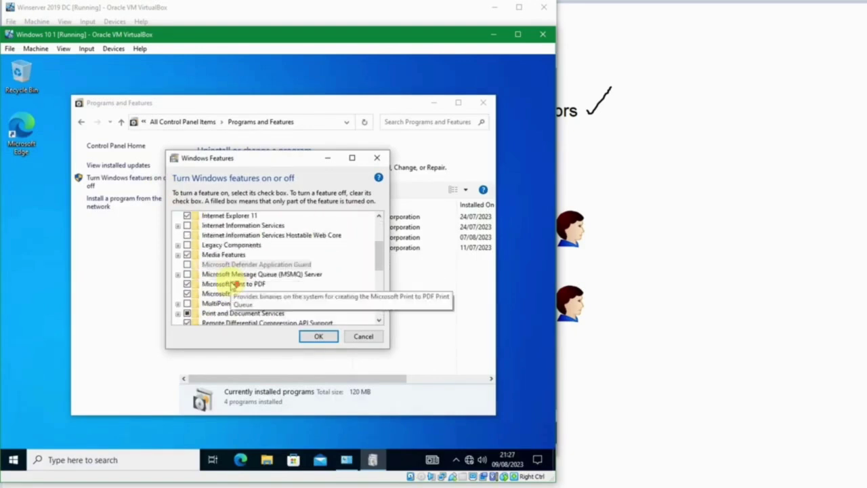
pyautogui.click(363, 335)
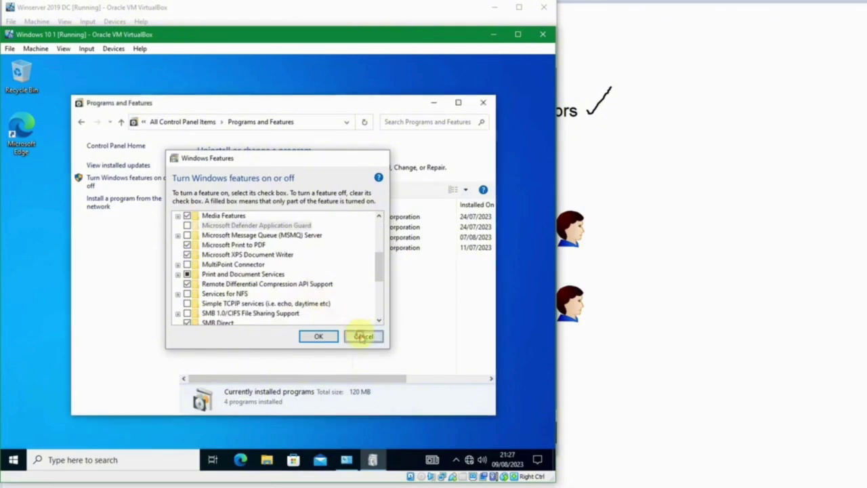
# Close Programs and Features, sign the domain user out, and return to the domain controller VM
pyautogui.click(482, 103)
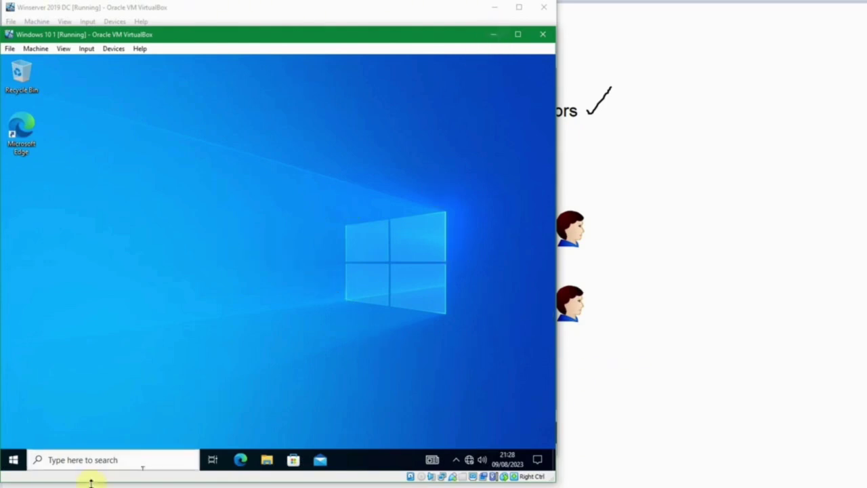
pyautogui.rightClick(12, 459)
pyautogui.moveTo(124, 433)
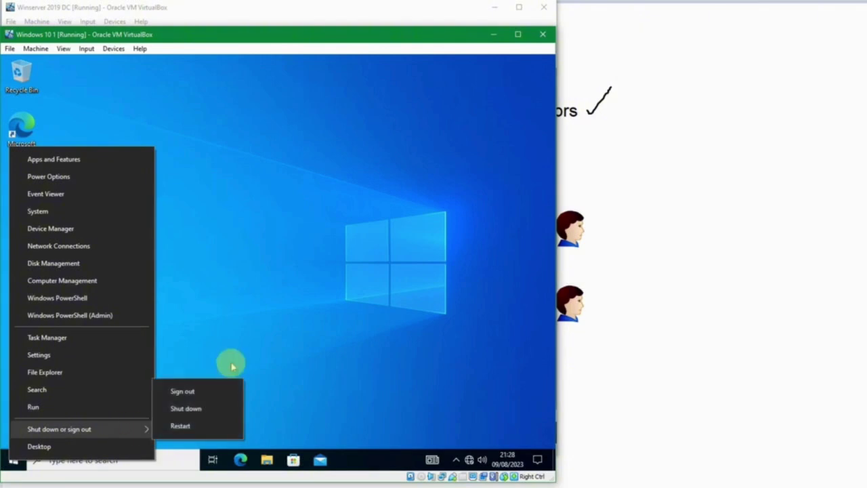
pyautogui.click(203, 392)
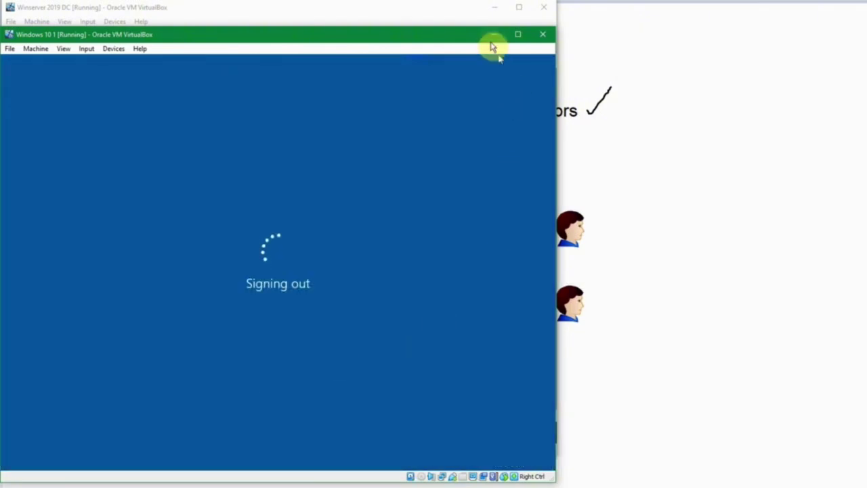
pyautogui.click(492, 36)
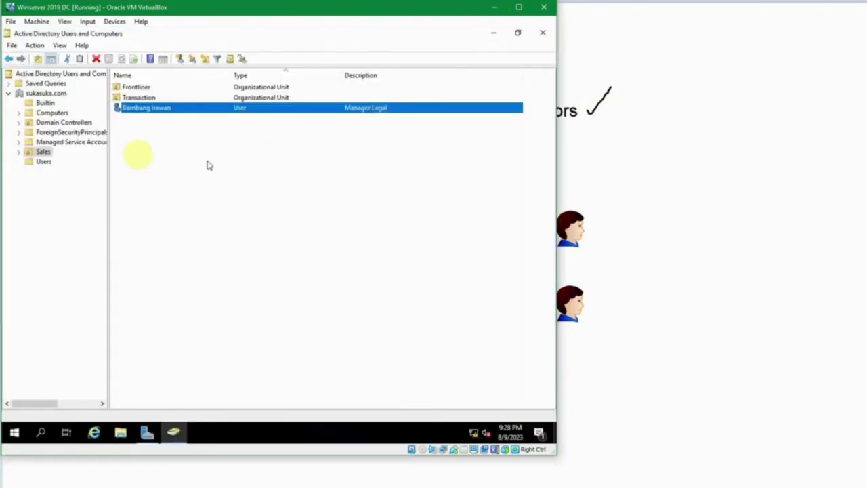
# Remove Manager Legal from Administrators, Domain Admins and Enterprise Admins on its Member Of tab
pyautogui.doubleClick(132, 113)
pyautogui.click(87, 88)
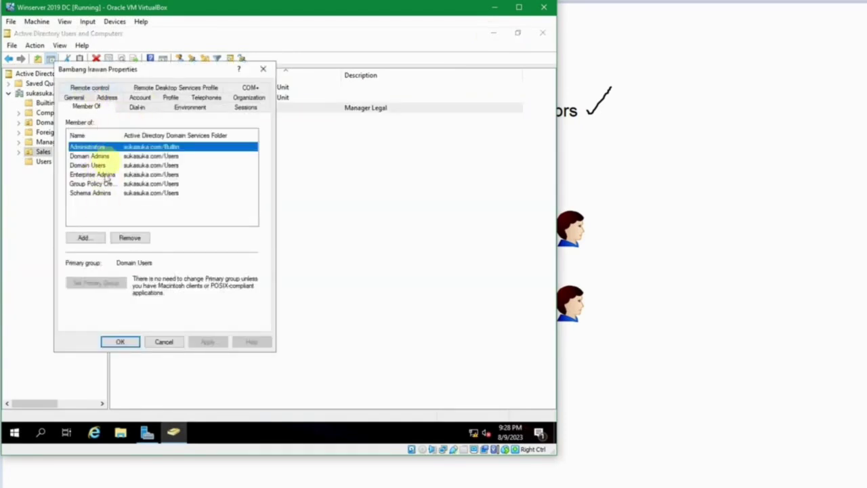
pyautogui.click(131, 237)
pyautogui.press('Return')
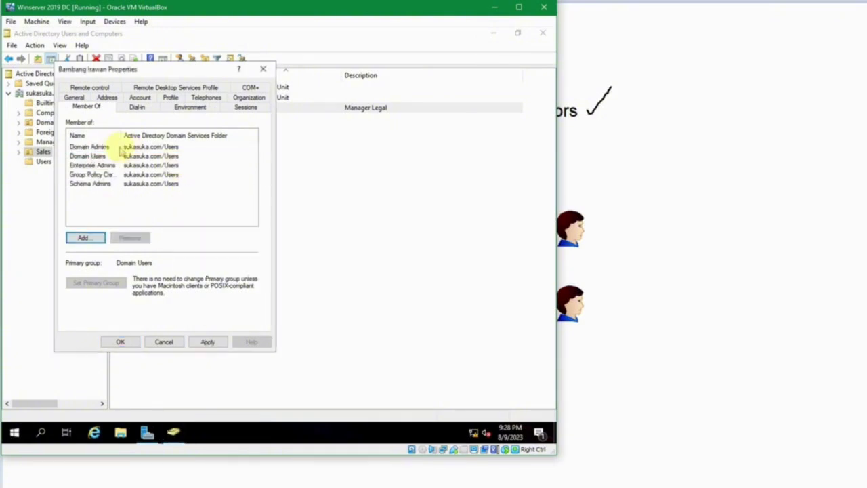
pyautogui.click(120, 146)
pyautogui.click(130, 238)
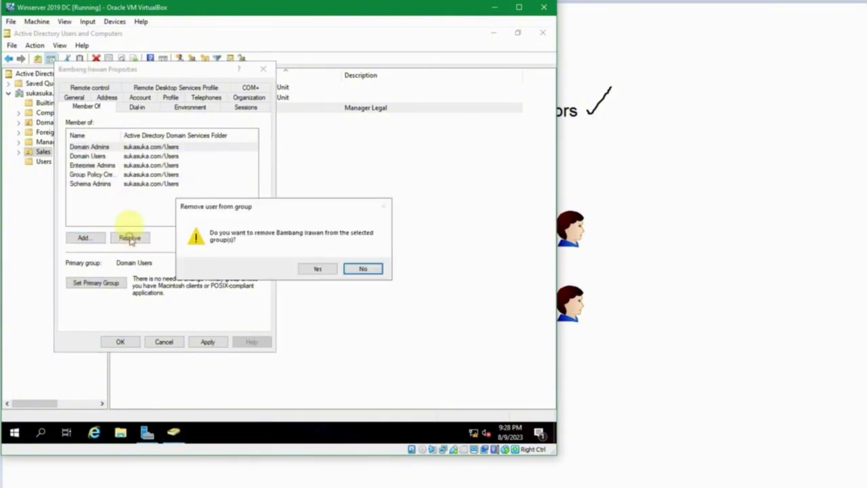
pyautogui.press('Return')
pyautogui.click(101, 156)
pyautogui.click(124, 237)
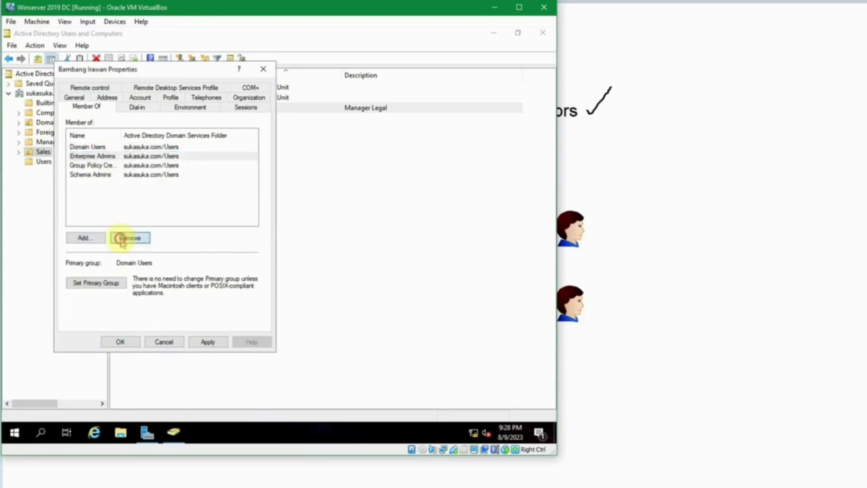
pyautogui.press('Return')
# Remove the user from Group Policy Creator Owners and Schema Admins, then save with OK
pyautogui.click(102, 155)
pyautogui.click(129, 237)
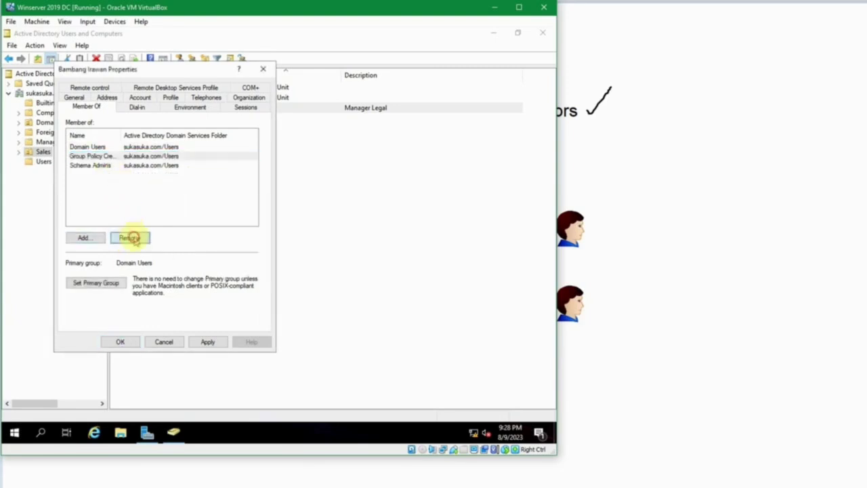
pyautogui.press('Return')
pyautogui.click(106, 158)
pyautogui.click(130, 237)
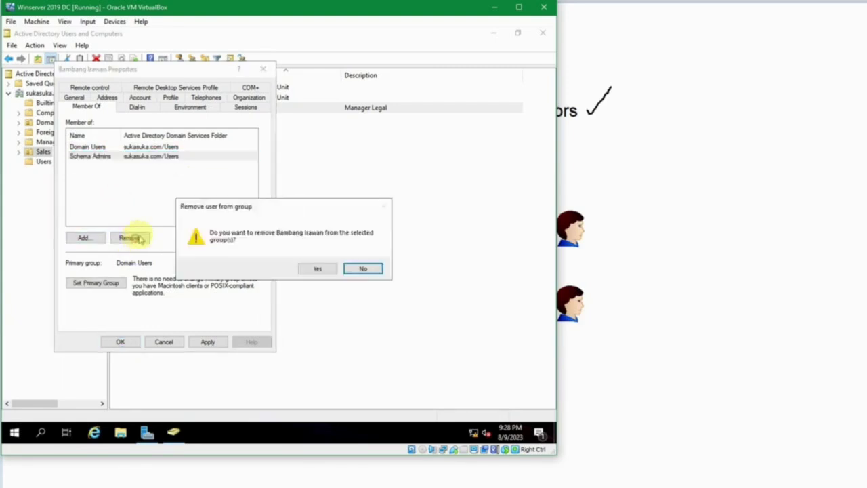
pyautogui.press('Return')
pyautogui.click(120, 342)
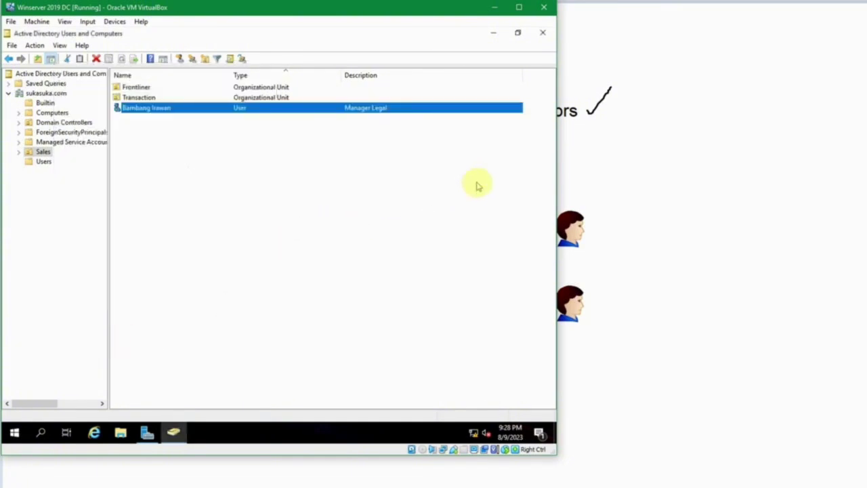
pyautogui.click(369, 482)
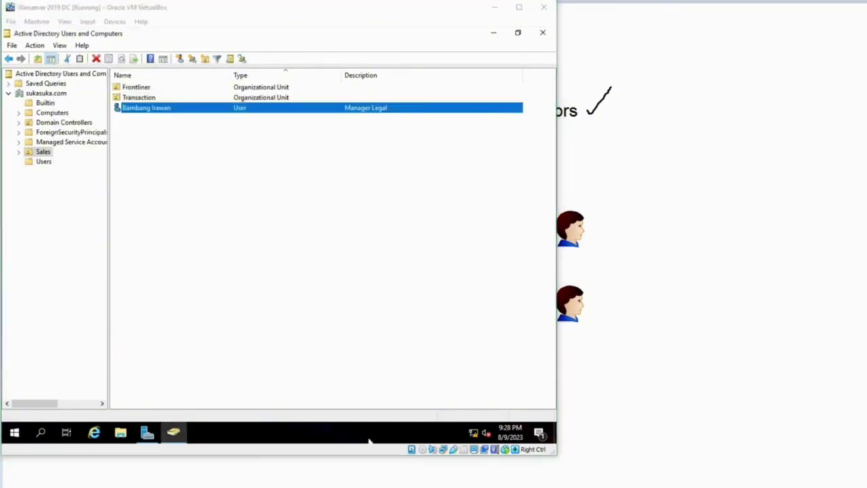
# Switch to the Windows 10 client and sign in with the domain user's password
pyautogui.click(461, 471)
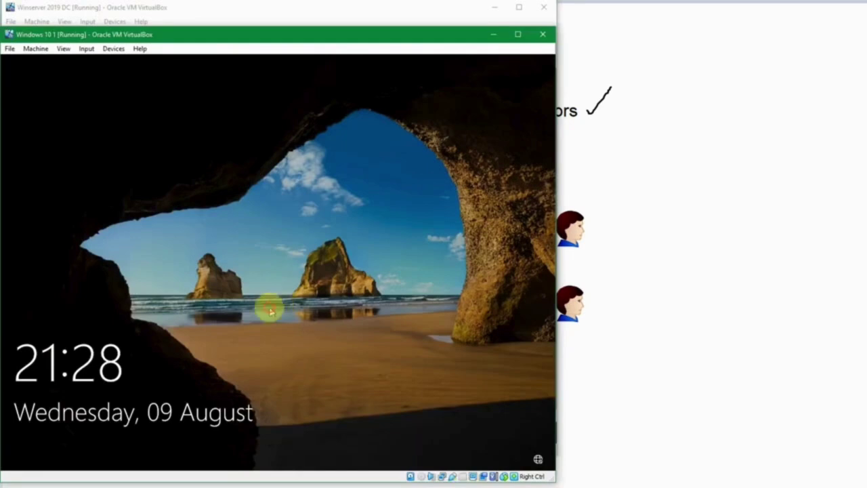
pyautogui.write('•••••••••')
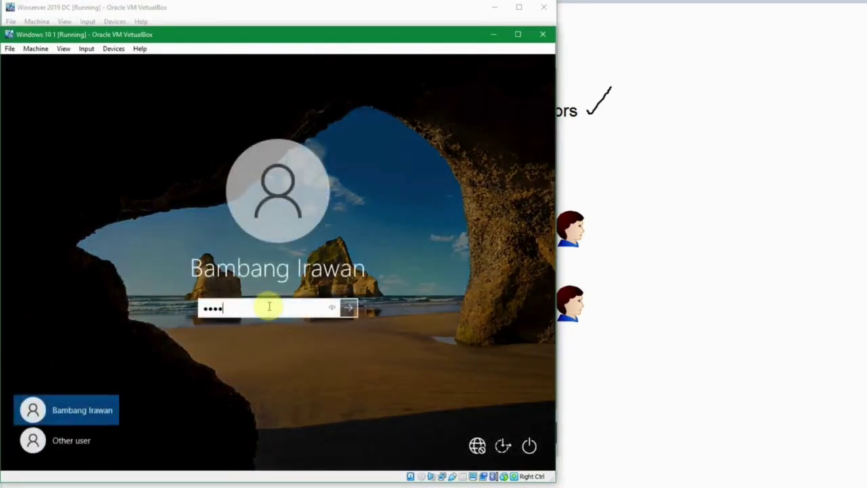
pyautogui.write('••••')
pyautogui.press('Return')
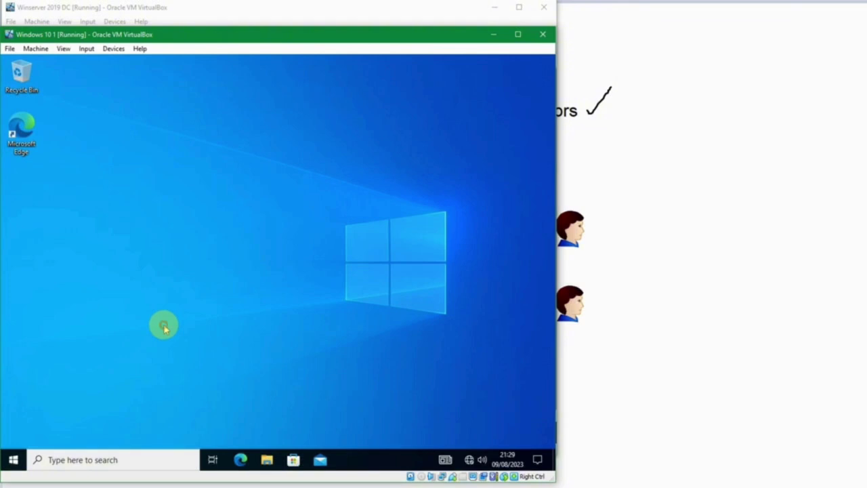
# Open View advanced system settings and close it without changes
pyautogui.press('super')
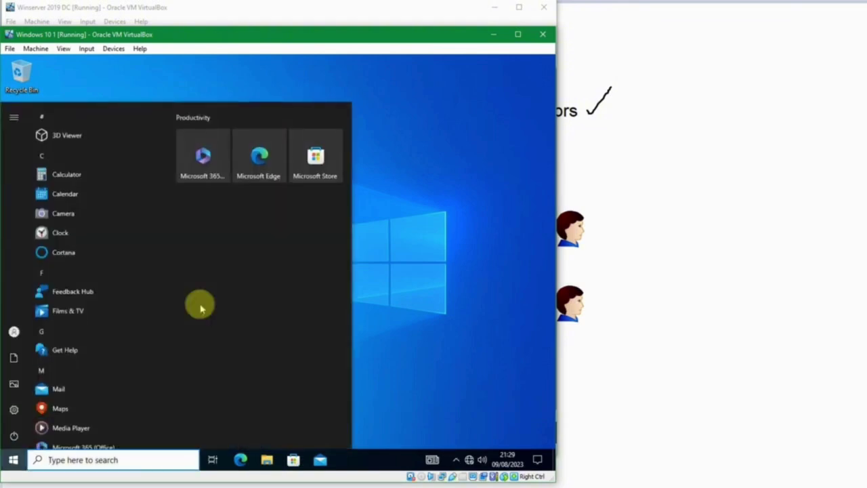
pyautogui.write('view')
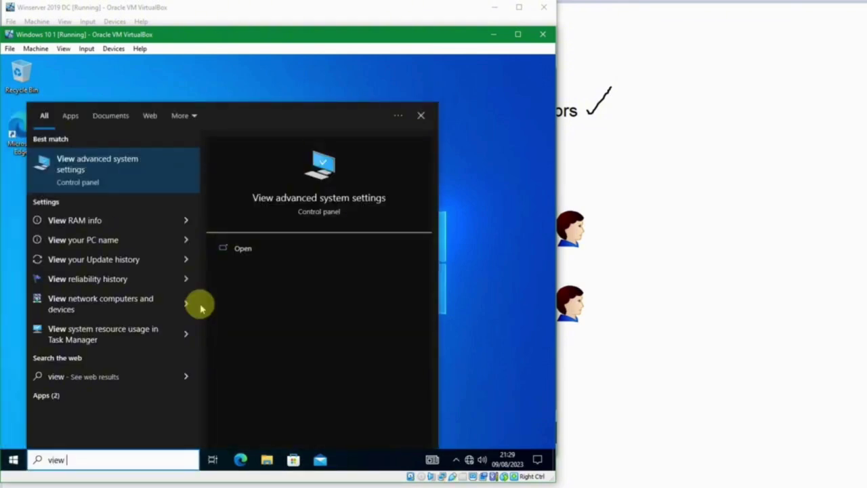
pyautogui.press('Return')
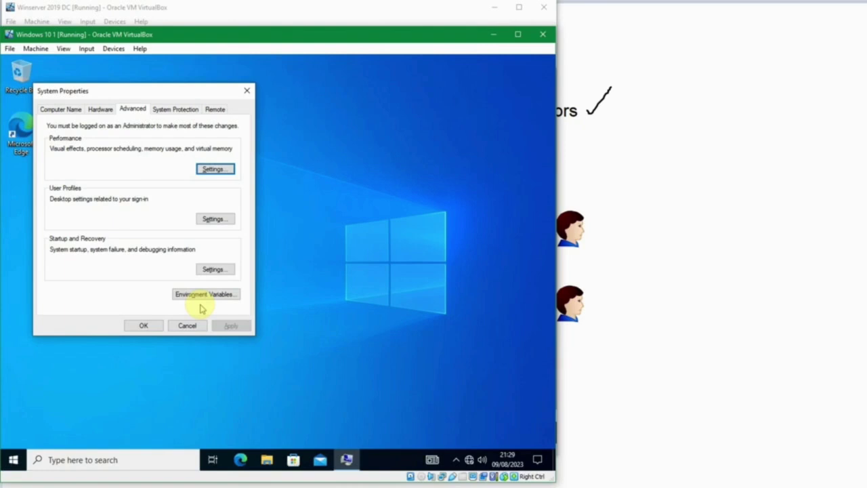
pyautogui.click(189, 327)
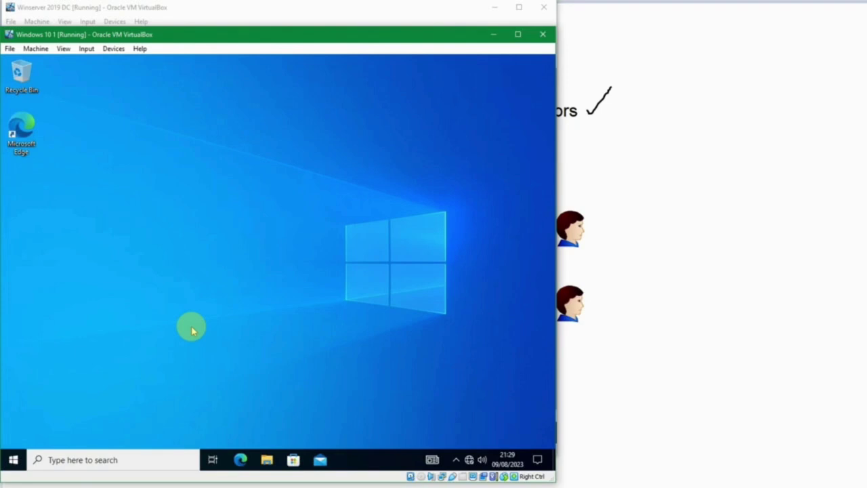
# Run gpupdate /force in a cmd prompt, then close the prompt once policies update
pyautogui.press('super+r')
pyautogui.write('cmd')
pyautogui.press('Return')
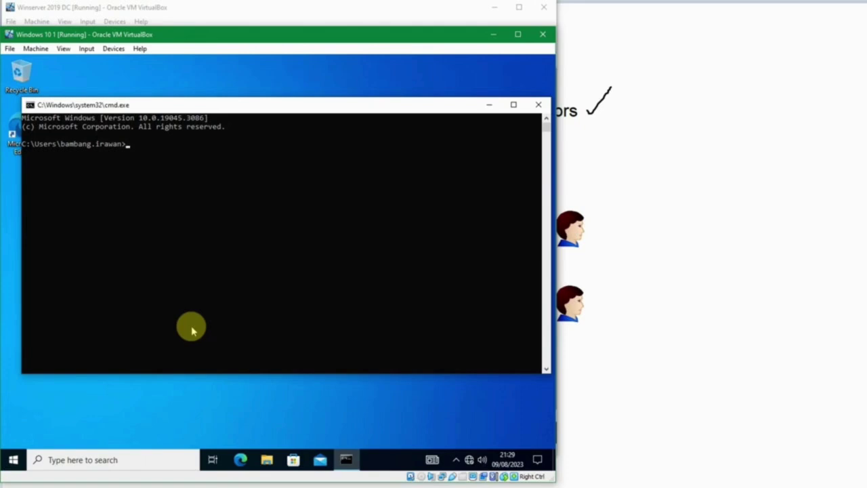
pyautogui.write('gpupdate /')
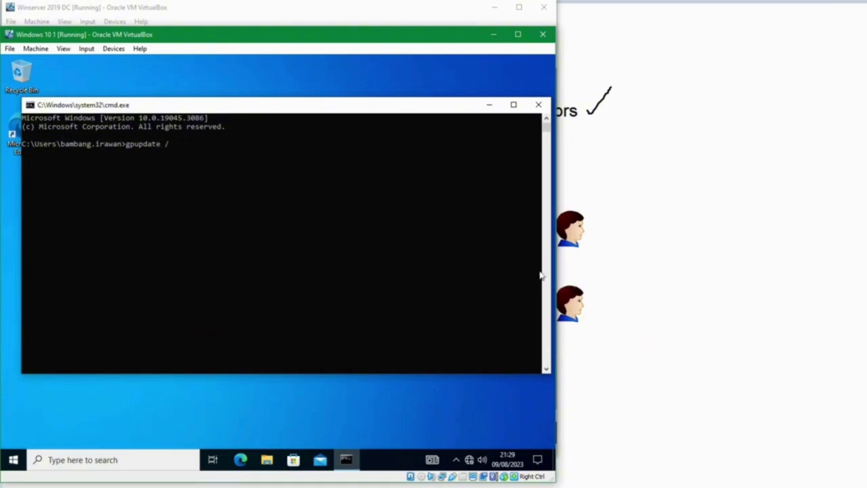
pyautogui.click(414, 253)
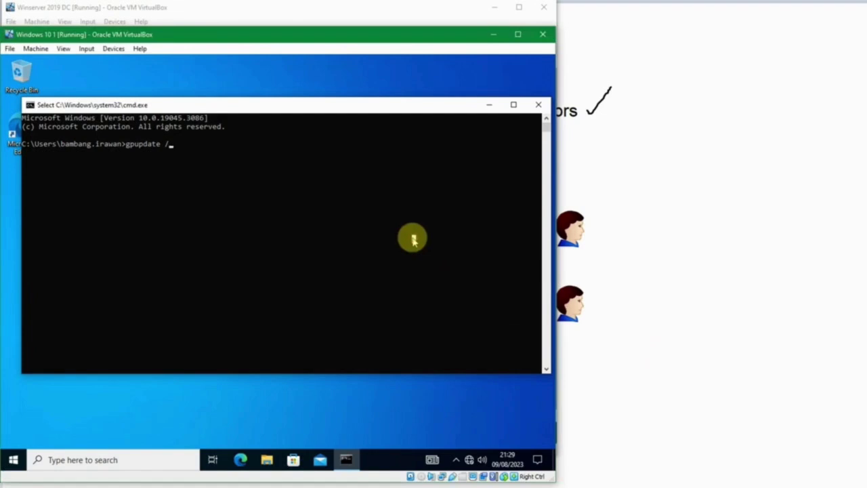
pyautogui.write('force')
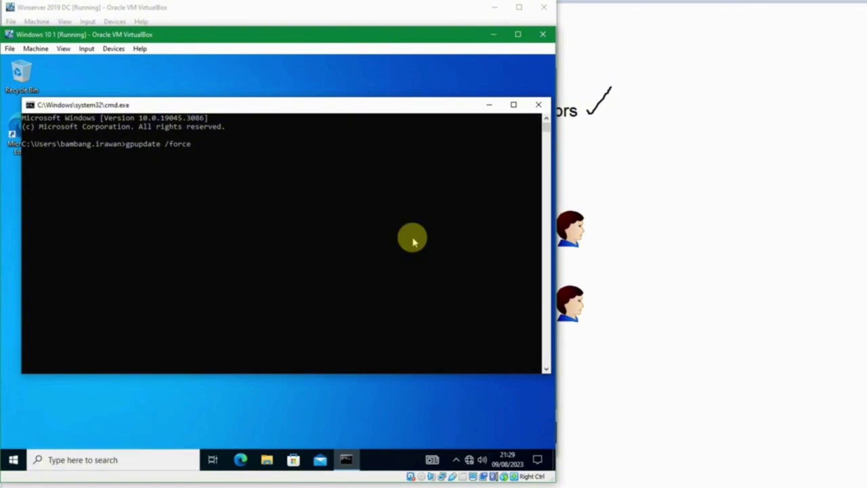
pyautogui.press('Return')
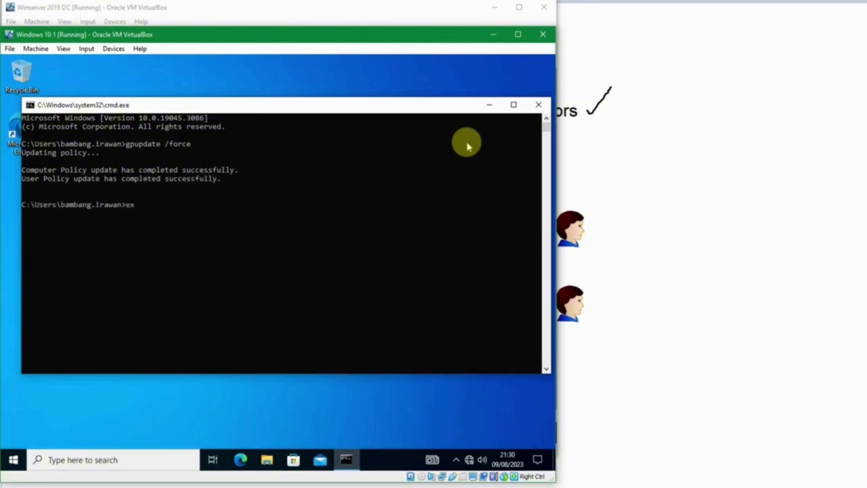
pyautogui.press('Return')
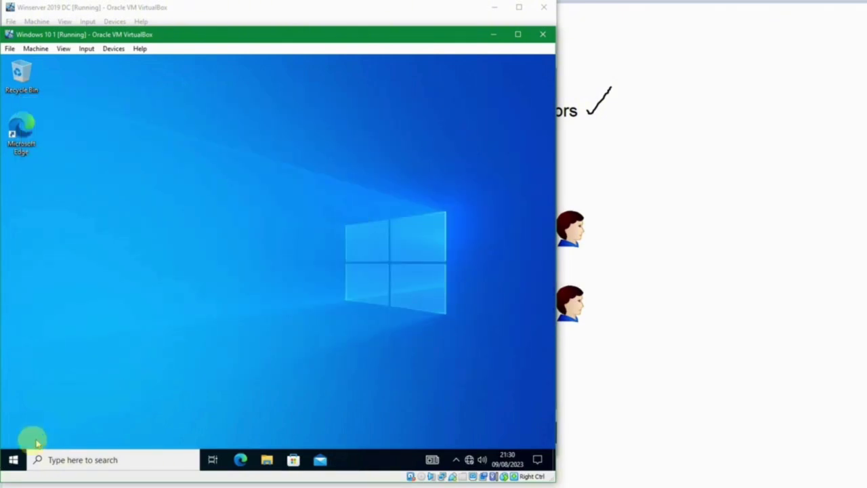
# Sign out of Windows and sign back in as the domain user with their password
pyautogui.rightClick(13, 463)
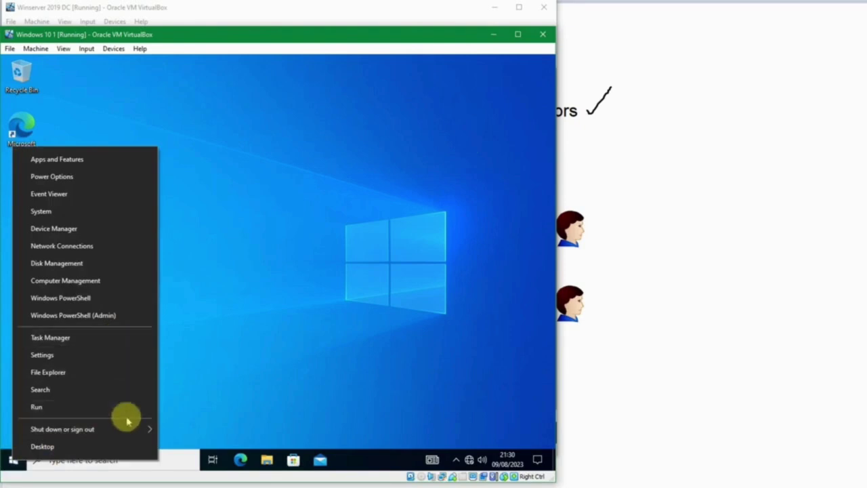
pyautogui.moveTo(145, 421)
pyautogui.click(183, 391)
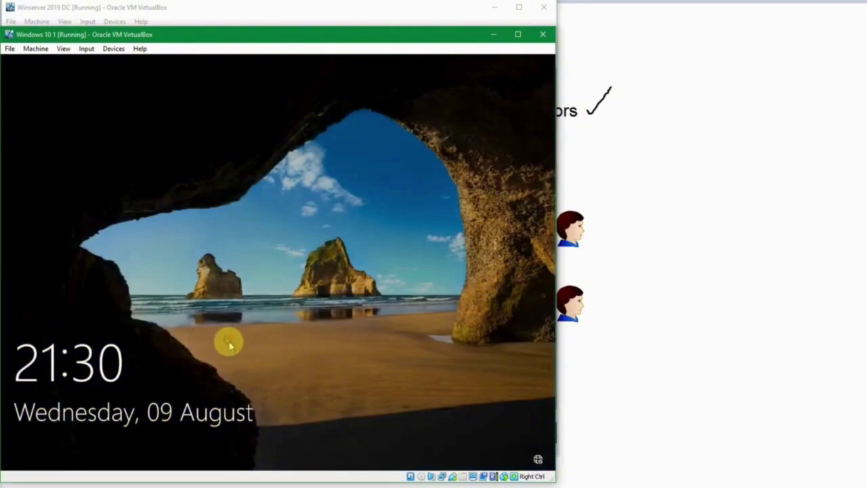
pyautogui.click(228, 344)
pyautogui.write('•••••••••')
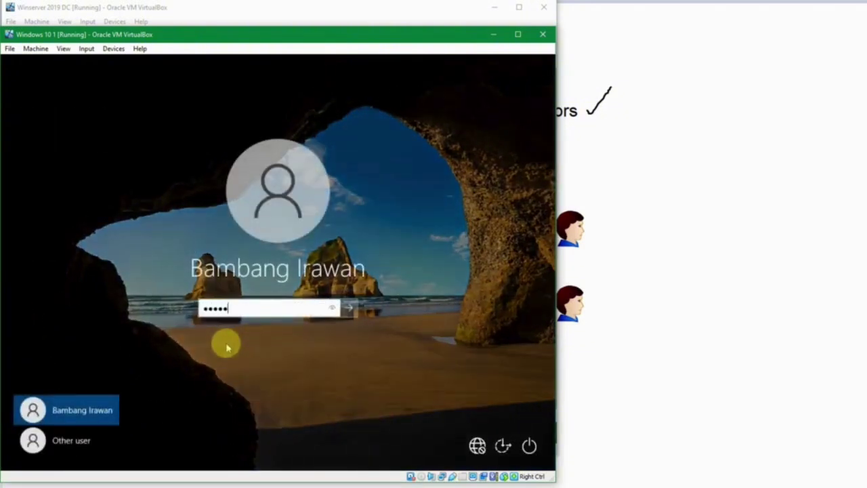
pyautogui.write('•••')
pyautogui.press('Return')
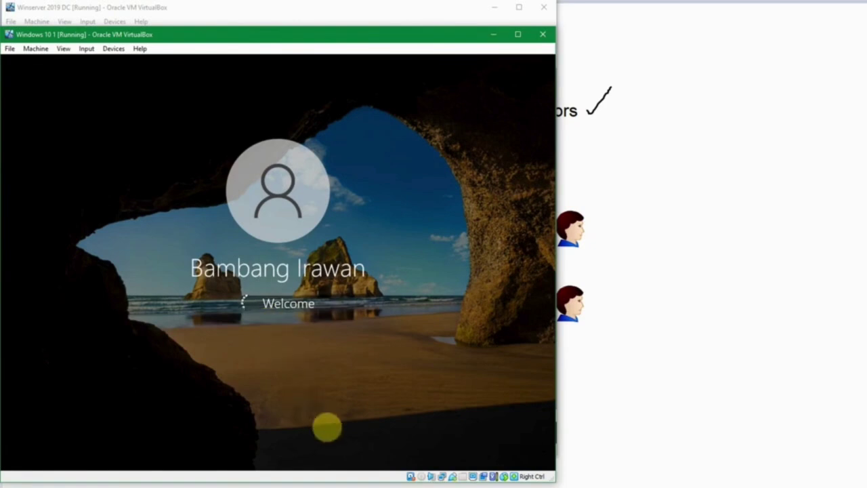
pyautogui.moveTo(371, 485)
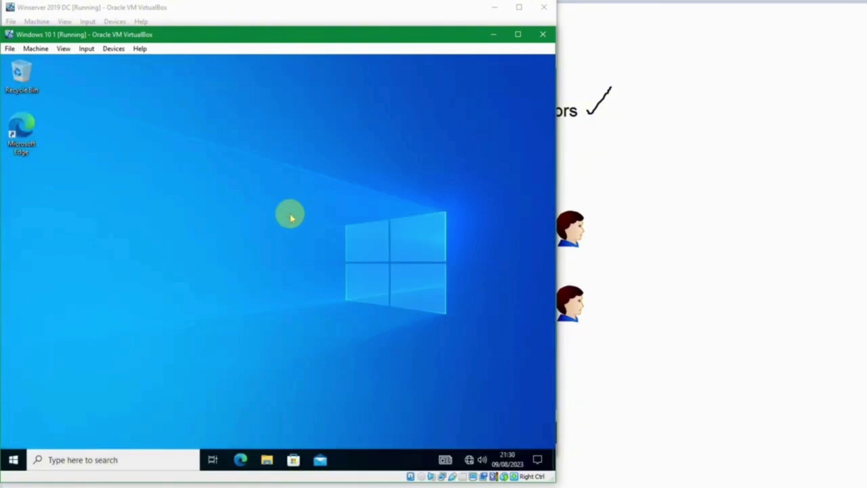
pyautogui.press('super')
pyautogui.write('view ad')
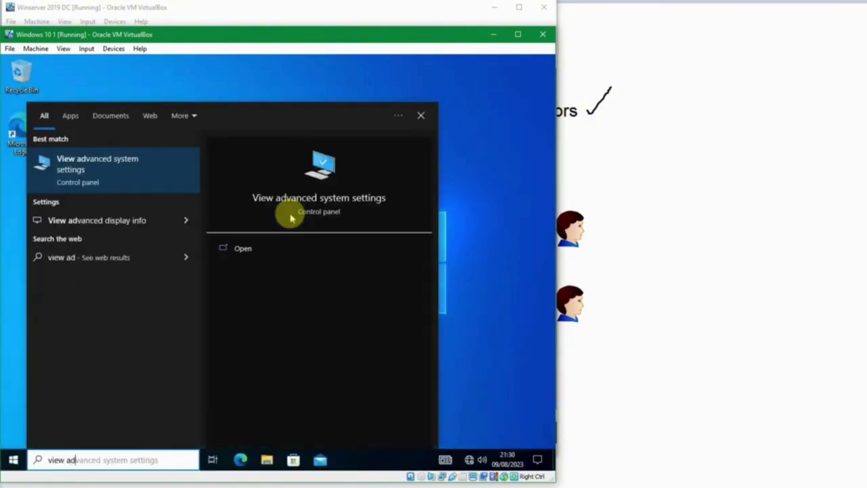
pyautogui.click(291, 218)
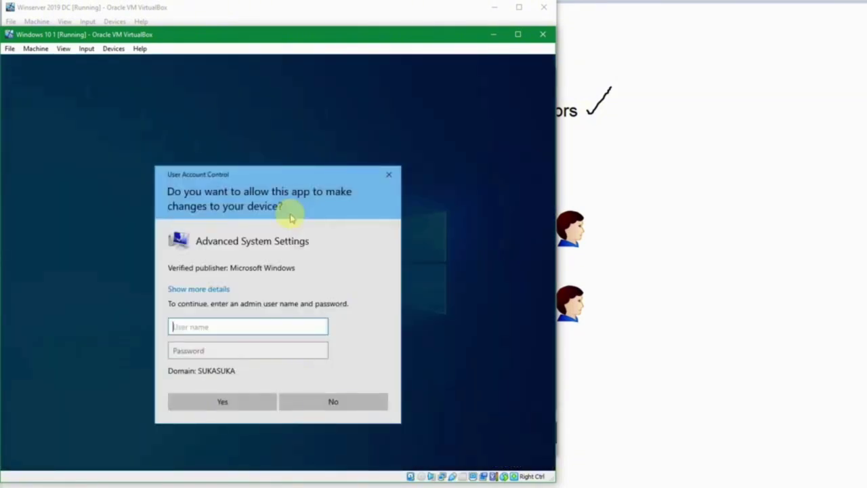
pyautogui.press('Tab')
pyautogui.write('********')
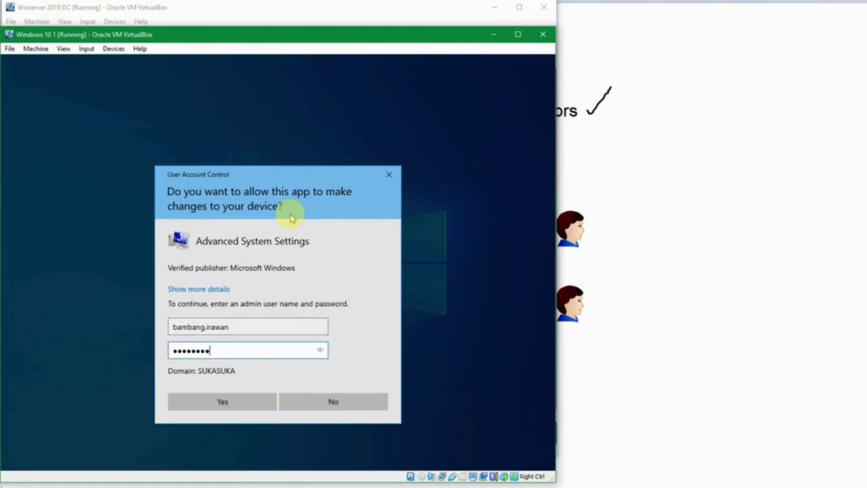
pyautogui.write('****')
pyautogui.press('Return')
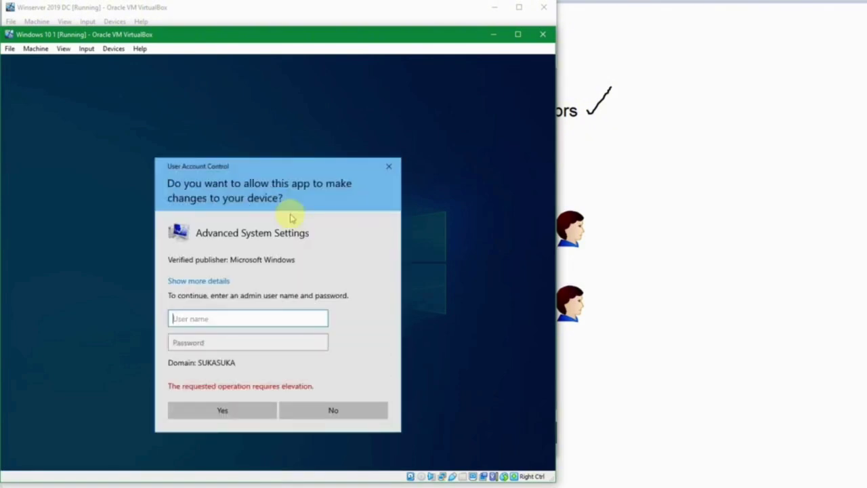
pyautogui.press('Escape')
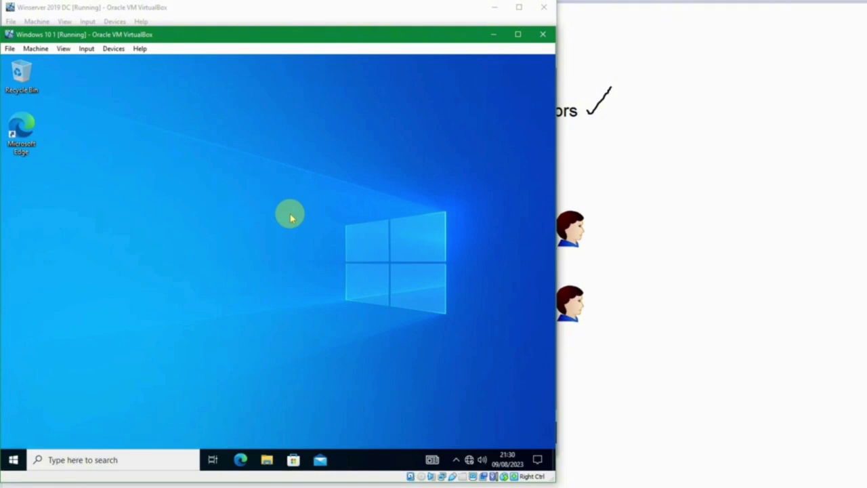
# Search Start for 'computer' and launch Computer Management
pyautogui.click(289, 217)
pyautogui.press('super')
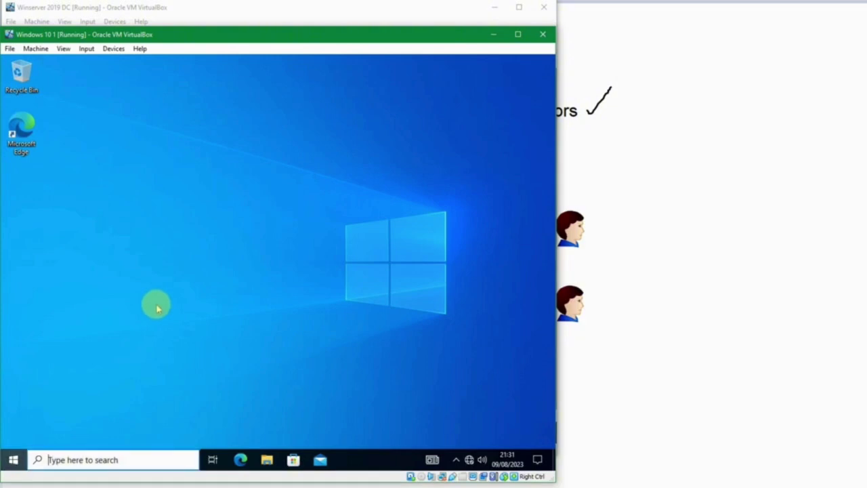
pyautogui.write('computer')
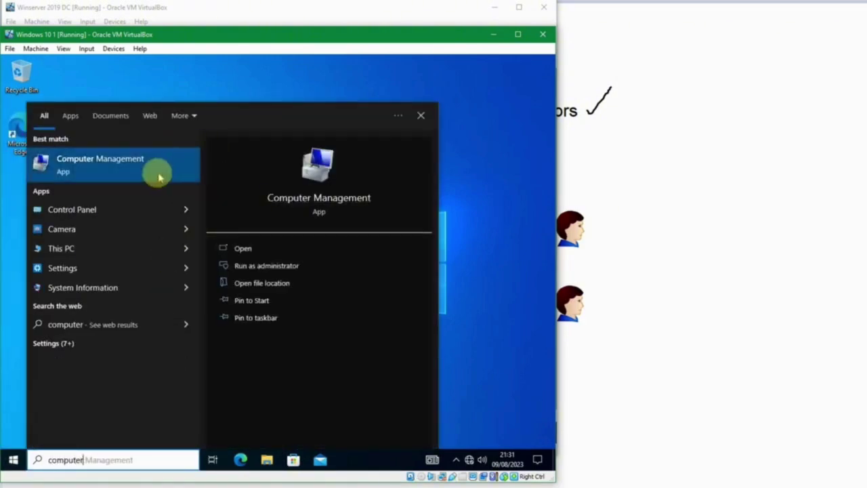
pyautogui.click(258, 265)
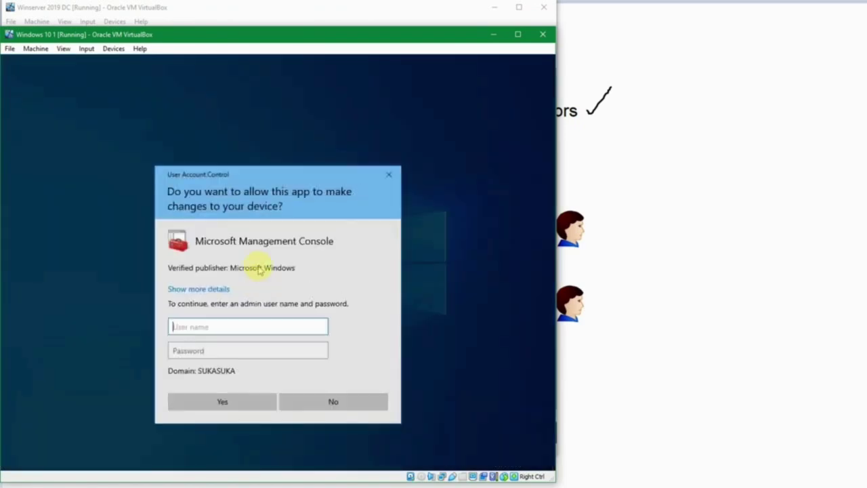
# Authorise the UAC prompt with the local .\test admin account and its password
pyautogui.write('.\\test')
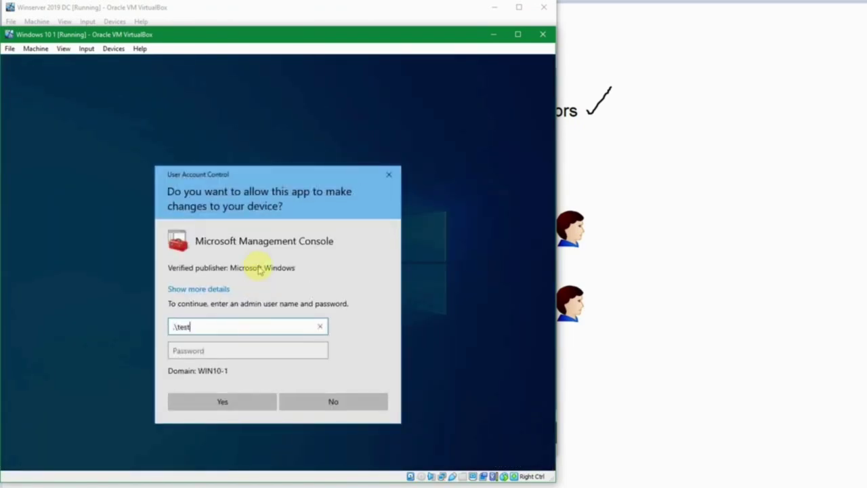
pyautogui.press('Tab')
pyautogui.write('1234567')
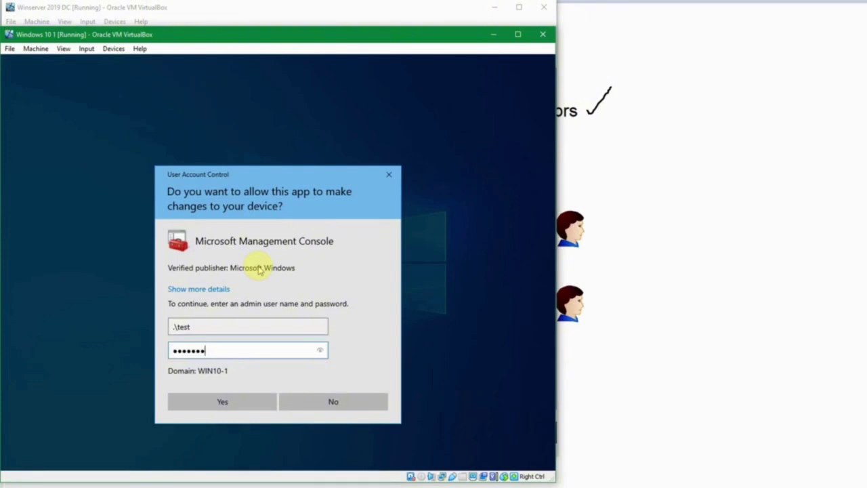
pyautogui.press('Return')
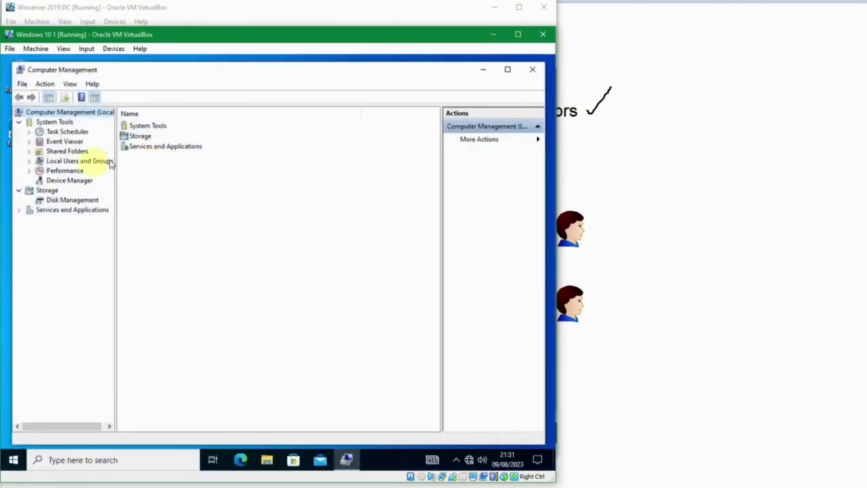
# Browse Local Users and Groups' Users and Groups, widen the Name column, and open Administrators
pyautogui.click(28, 162)
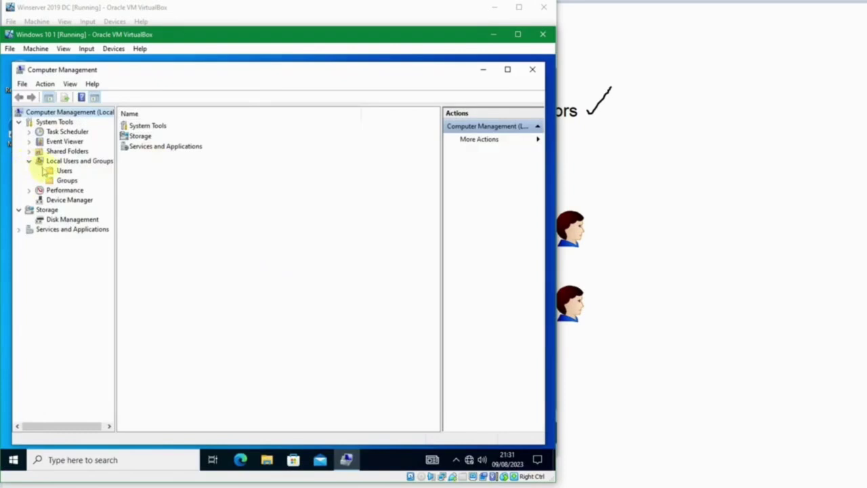
pyautogui.click(58, 171)
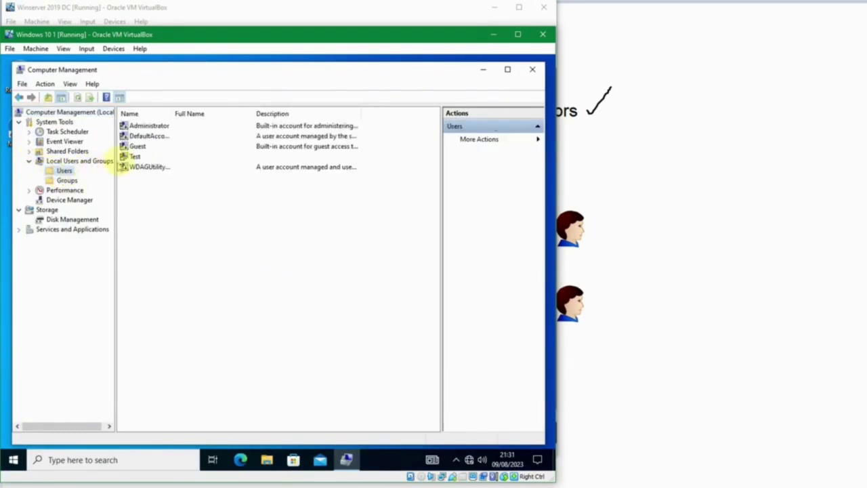
pyautogui.click(132, 156)
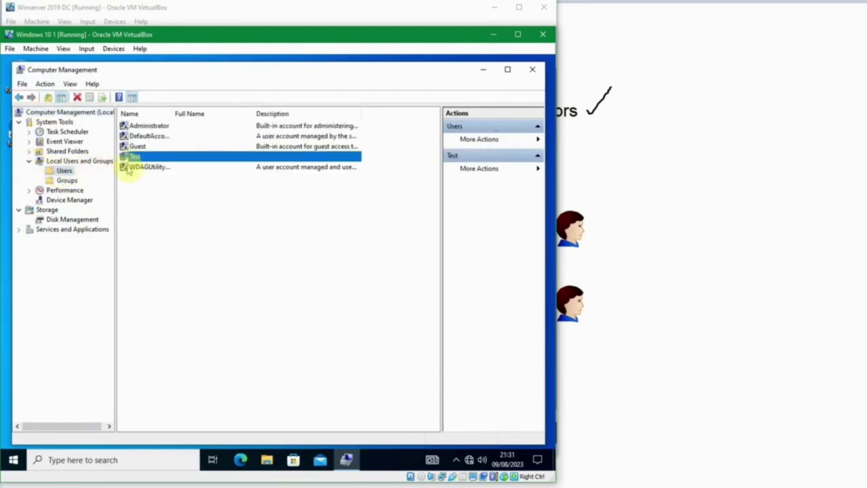
pyautogui.click(67, 181)
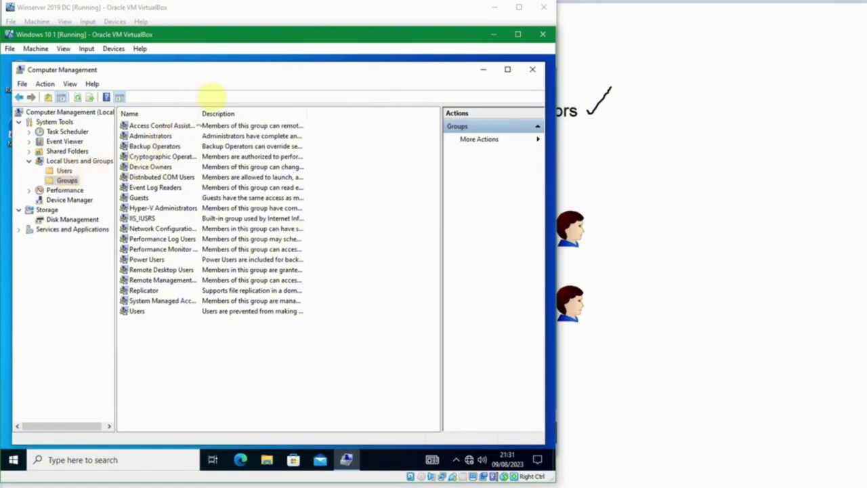
pyautogui.moveTo(199, 114); pyautogui.dragTo(224, 112)
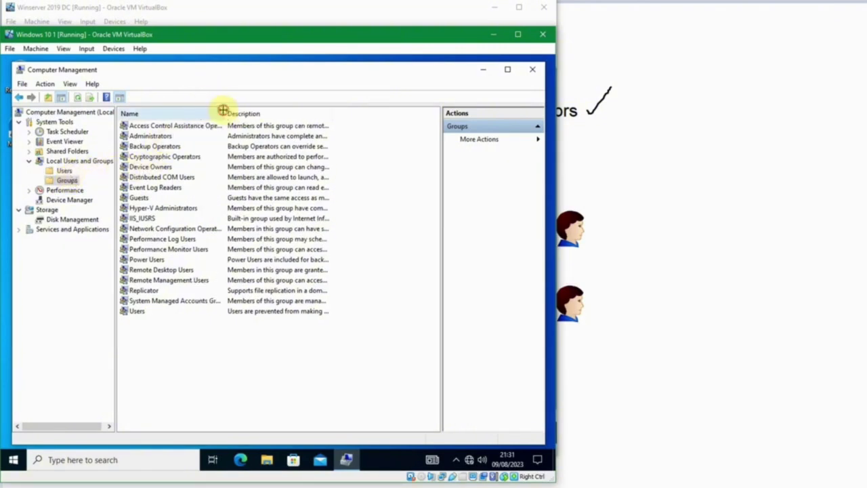
pyautogui.doubleClick(152, 136)
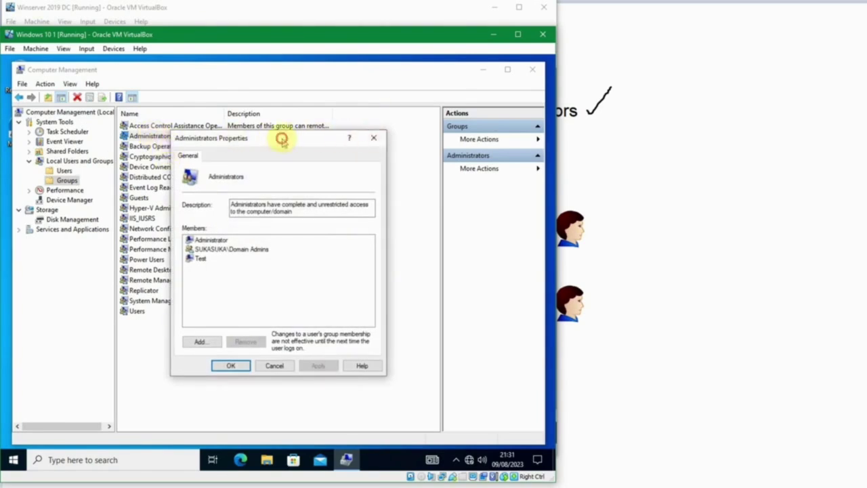
# Move the Properties dialog aside and review members Administrator, SUKASUKA\Domain Admins and Test
pyautogui.moveTo(281, 137); pyautogui.dragTo(325, 136)
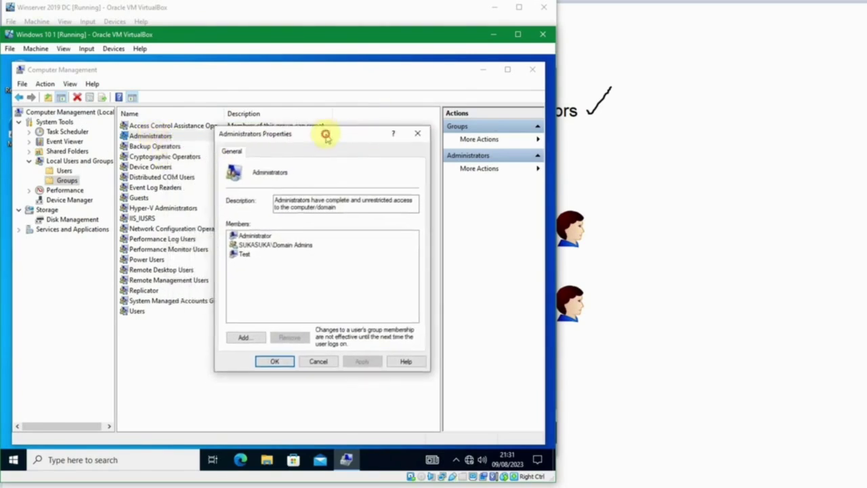
pyautogui.click(260, 246)
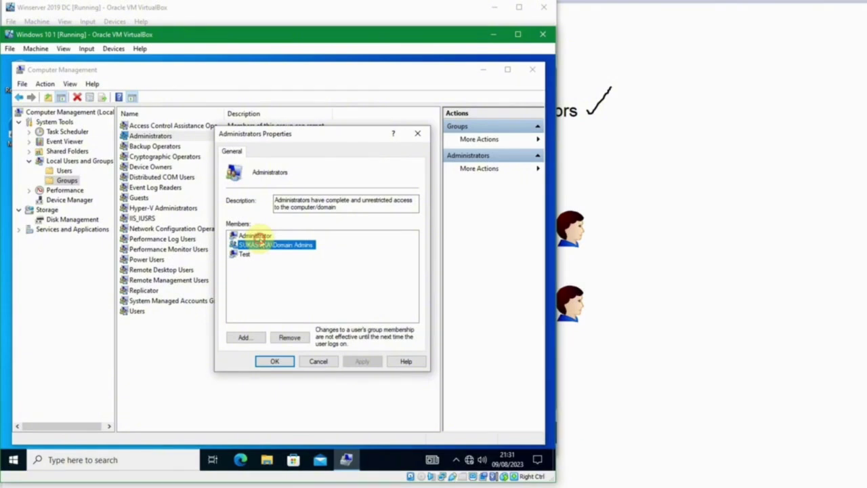
pyautogui.click(257, 237)
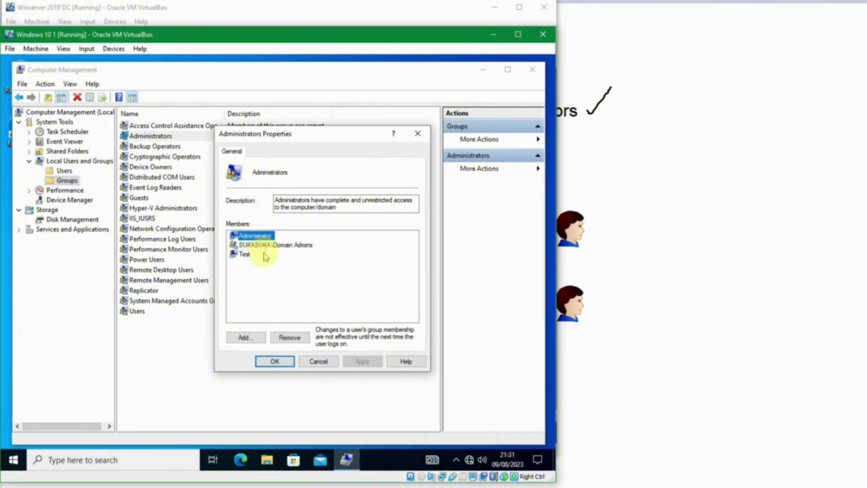
pyautogui.click(264, 255)
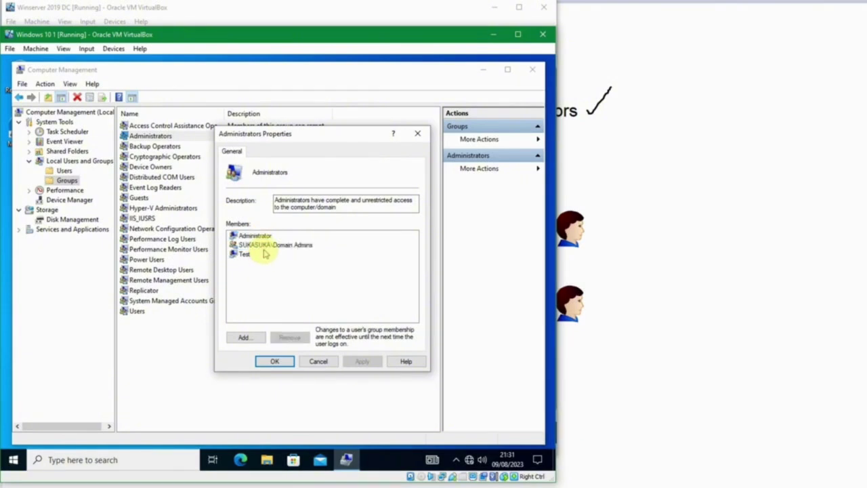
pyautogui.click(264, 245)
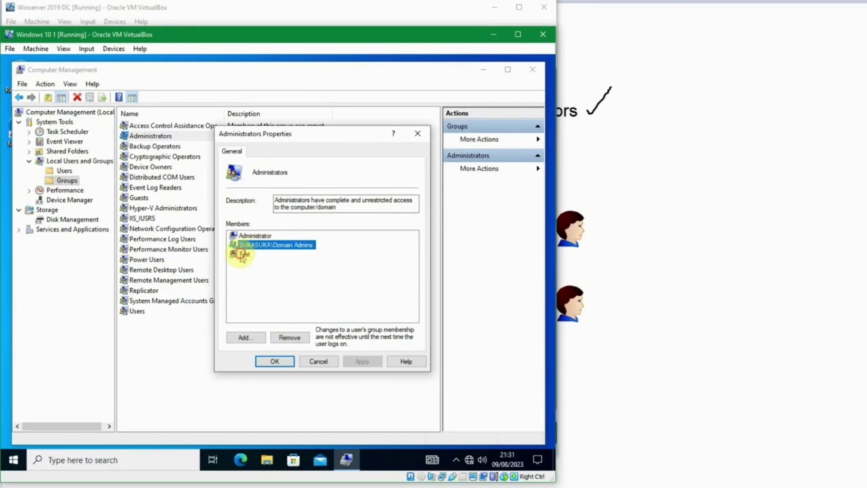
pyautogui.click(262, 255)
pyautogui.click(256, 255)
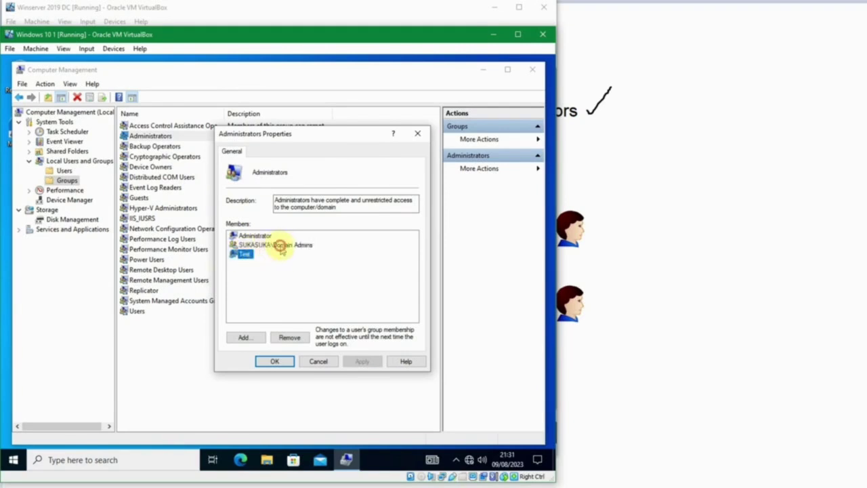
pyautogui.click(280, 245)
pyautogui.click(255, 236)
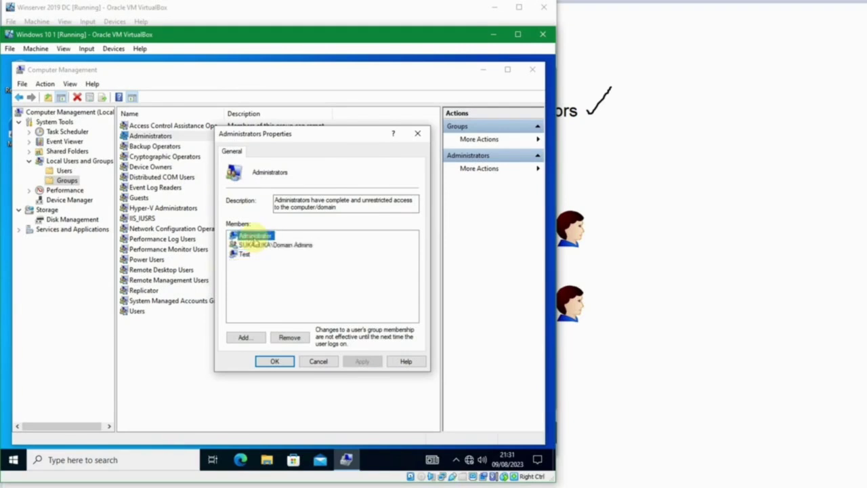
pyautogui.click(244, 254)
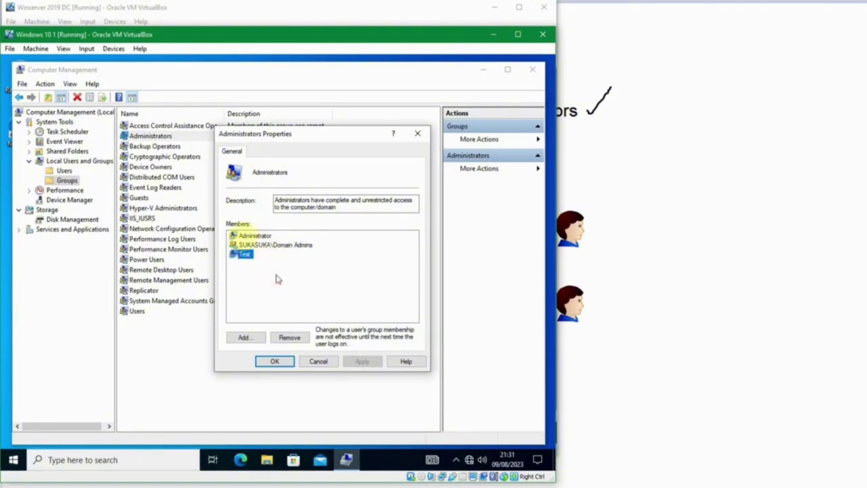
pyautogui.click(243, 257)
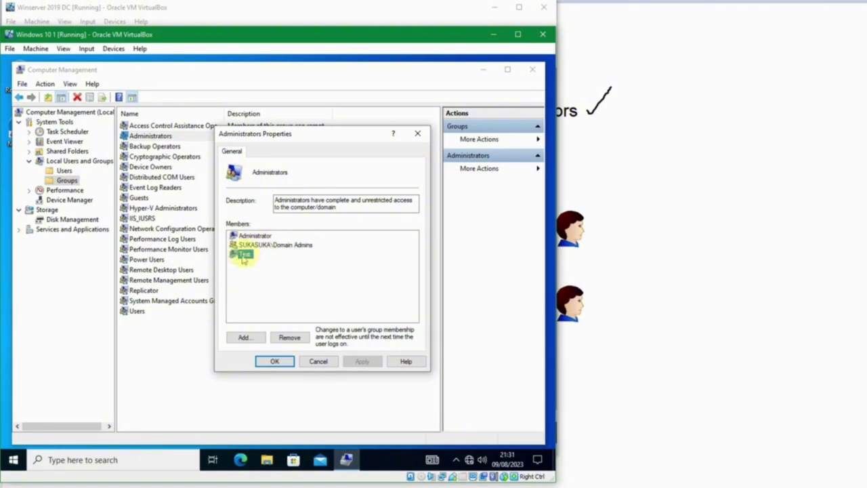
# Start adding a member and check the domain user's partial name against sukasuka.com
pyautogui.click(254, 338)
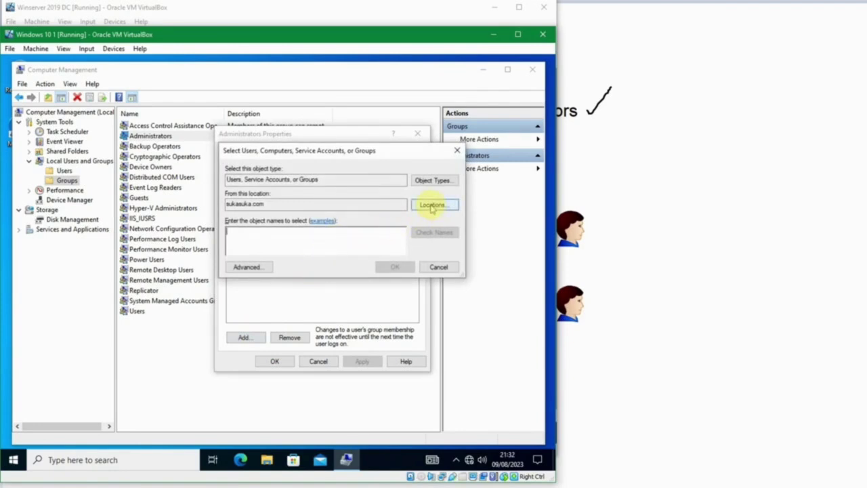
pyautogui.moveTo(310, 201); pyautogui.dragTo(207, 208)
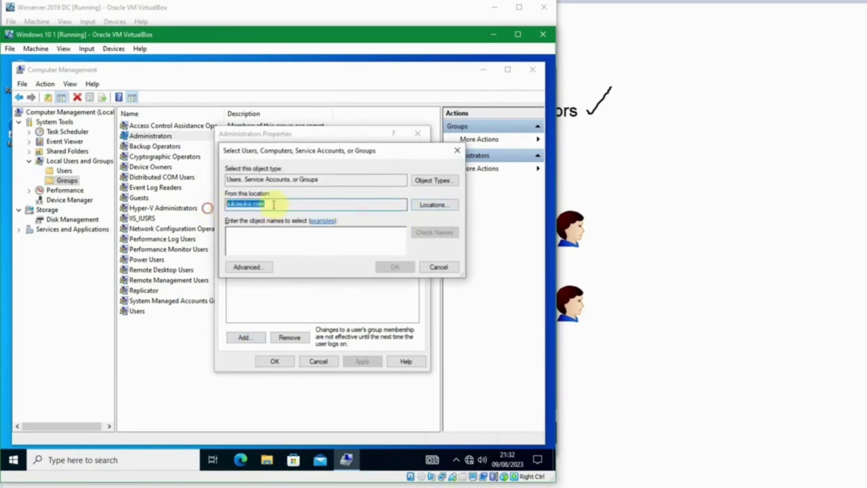
pyautogui.click(287, 247)
pyautogui.write('bambang')
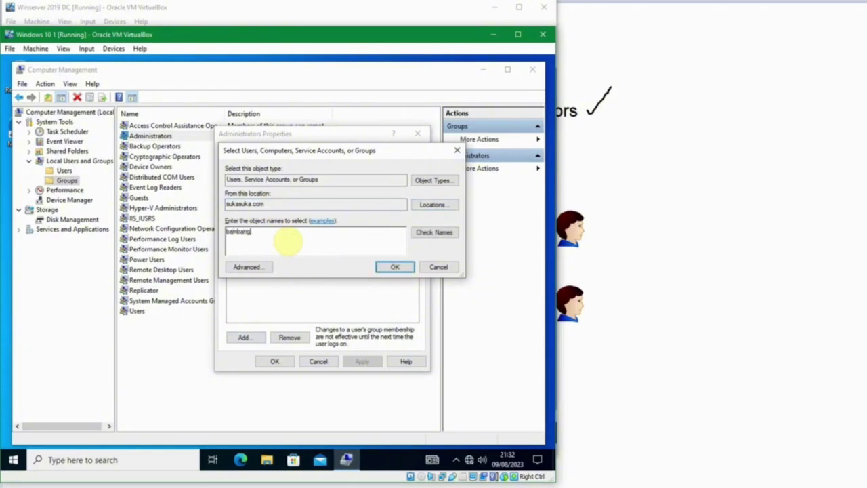
pyautogui.click(434, 233)
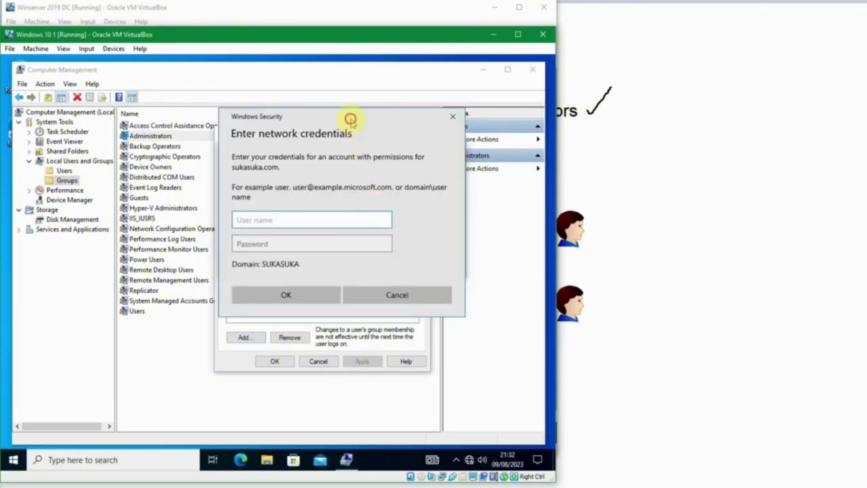
# Enter domain credentials to resolve the user, then confirm adding them to Administrators
pyautogui.moveTo(351, 119); pyautogui.dragTo(373, 116)
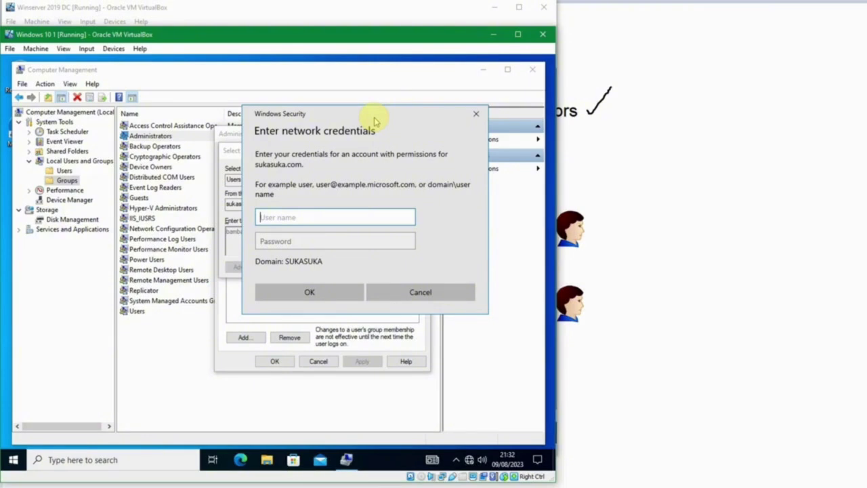
pyautogui.press('Tab')
pyautogui.write('•••')
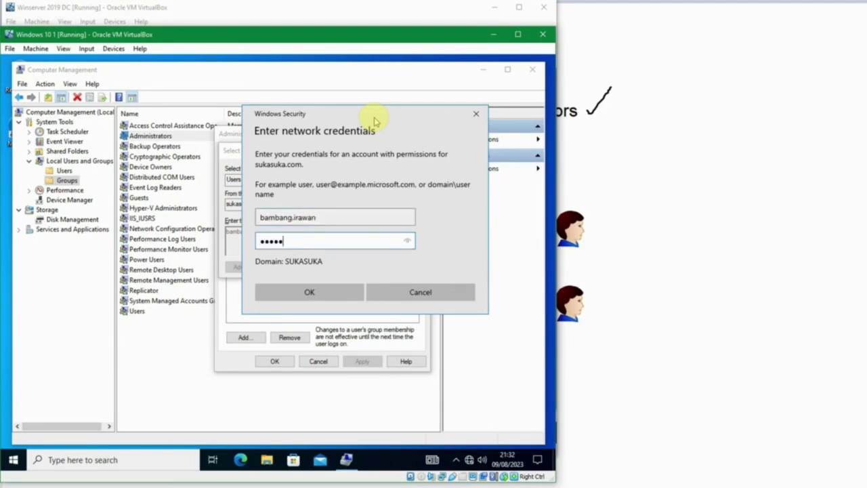
pyautogui.write('••••••')
pyautogui.press('Return')
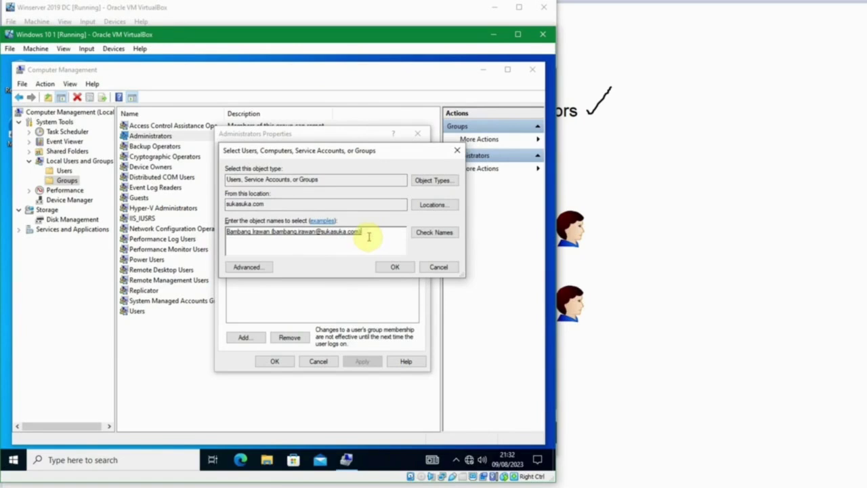
pyautogui.doubleClick(368, 235)
pyautogui.click(319, 245)
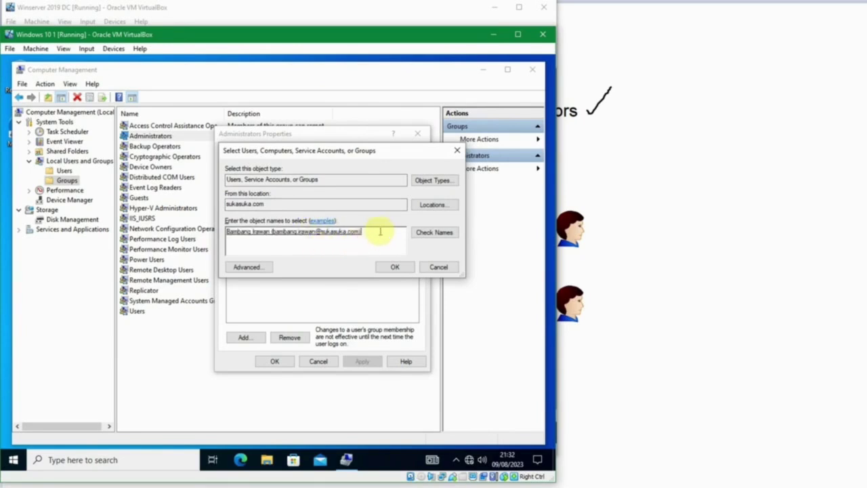
pyautogui.click(393, 266)
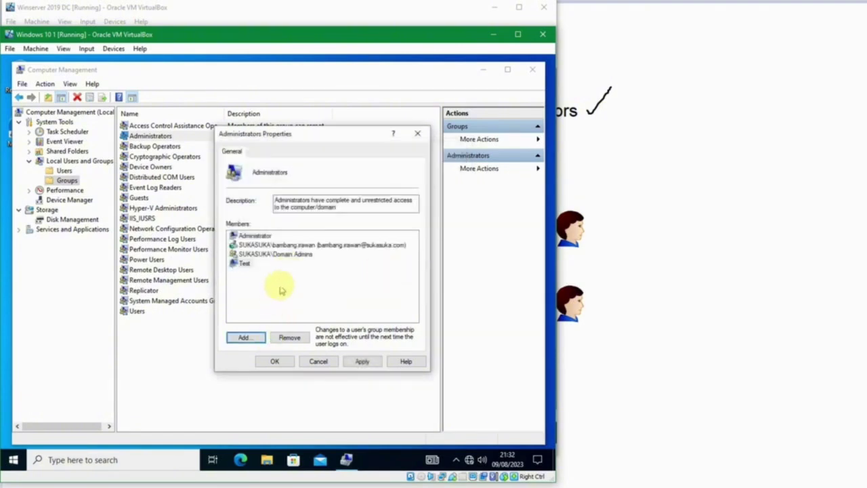
pyautogui.click(320, 245)
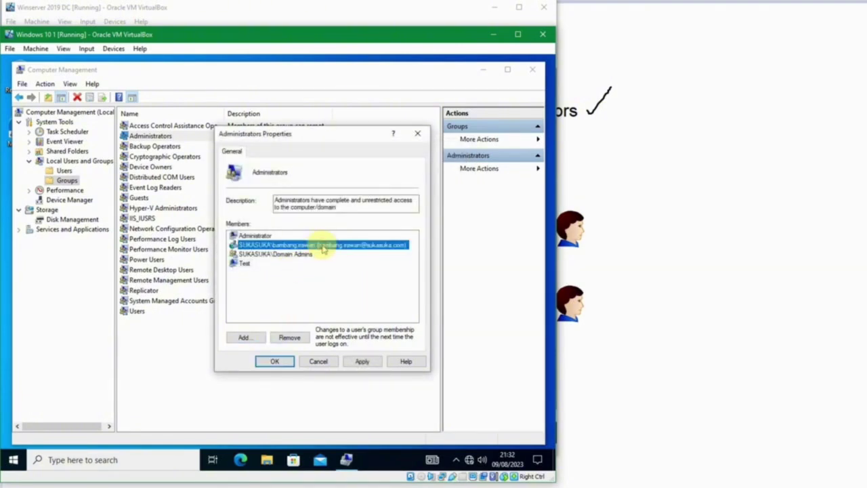
# Apply the membership change, close Computer Management, and sign out of Windows
pyautogui.click(274, 361)
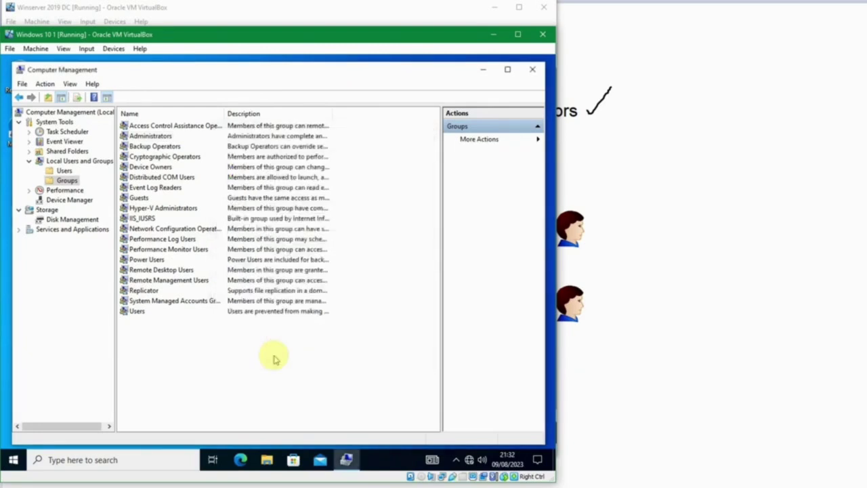
pyautogui.click(531, 70)
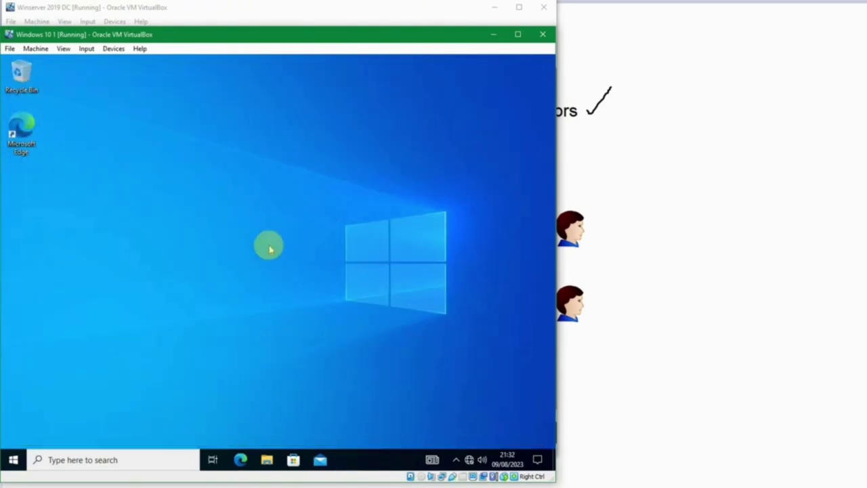
pyautogui.rightClick(12, 459)
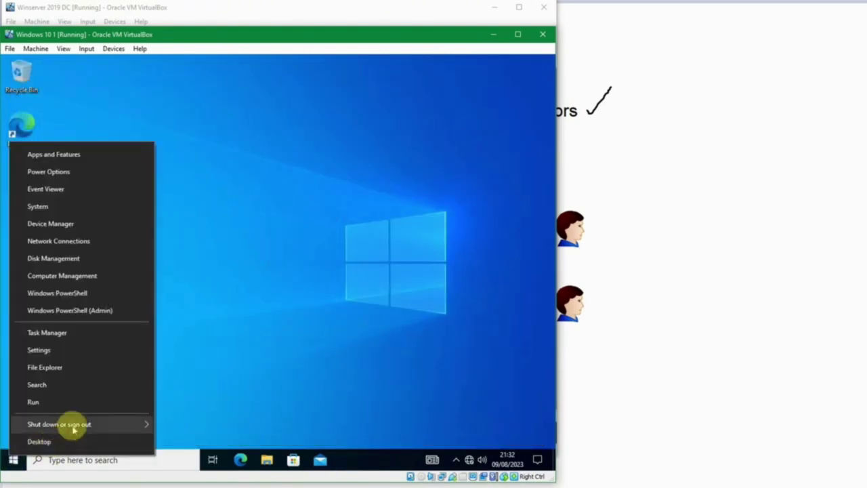
pyautogui.moveTo(72, 424)
pyautogui.click(196, 387)
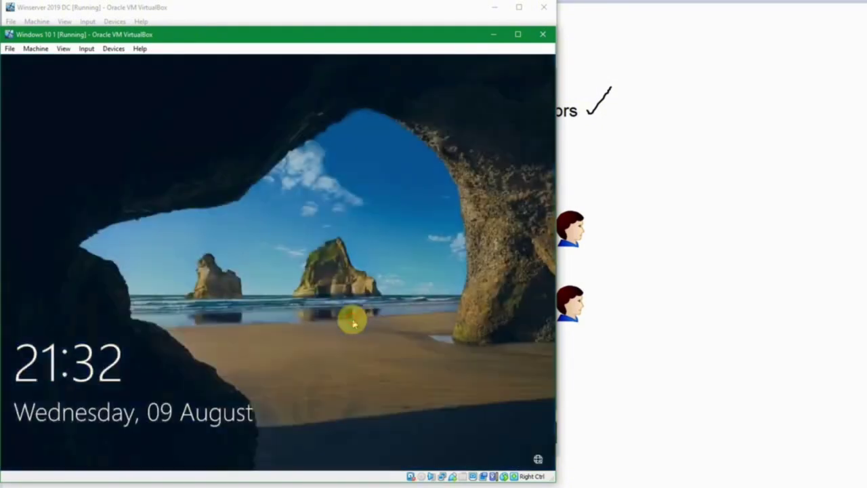
# Sign back in as the domain user, retrying after the incorrect-password message
pyautogui.click(351, 323)
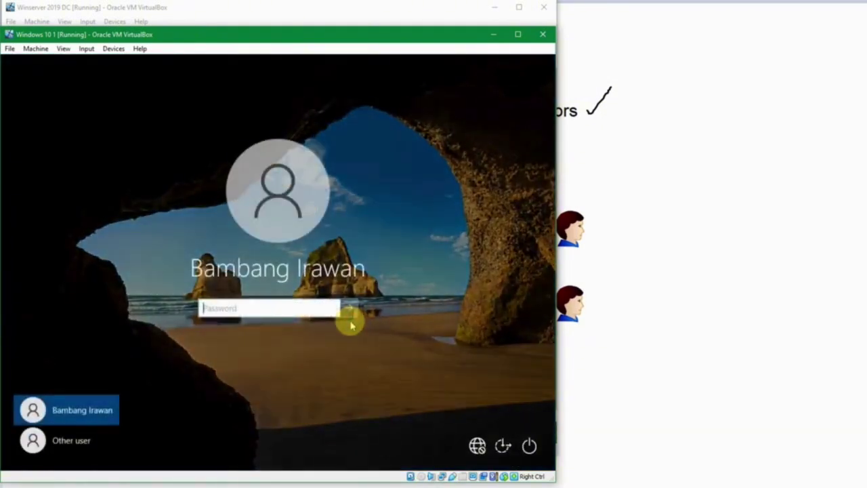
pyautogui.write('••')
pyautogui.press('BackSpace')
pyautogui.press('BackSpace')
pyautogui.write('••••••')
pyautogui.press('Return')
pyautogui.press('Return')
pyautogui.write('••••')
pyautogui.press('Return')
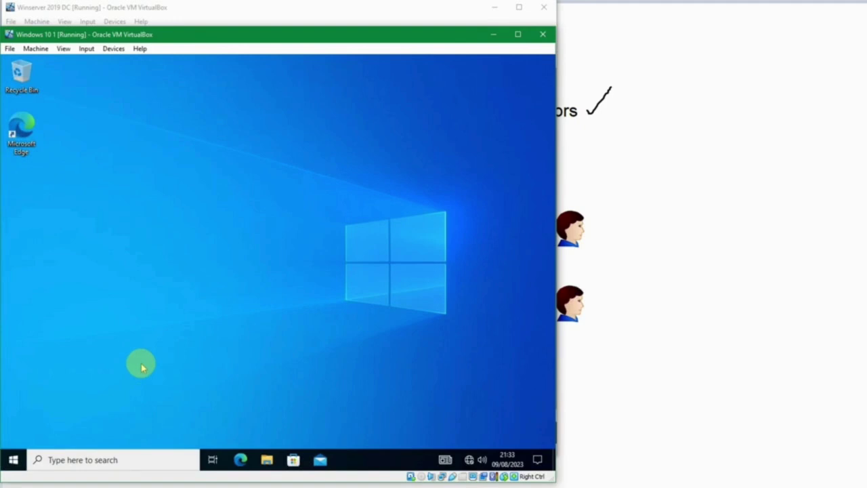
# Search 'vie' and open View advanced system settings
pyautogui.press('super')
pyautogui.write('vie')
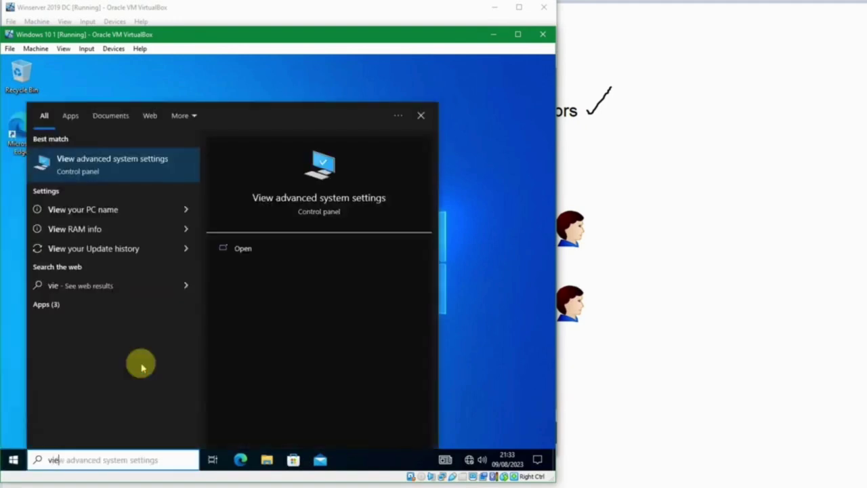
pyautogui.press('Return')
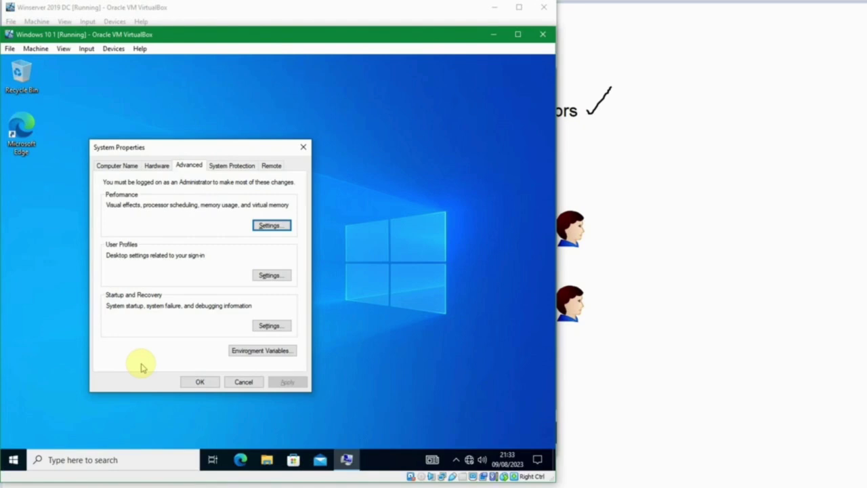
# Close System Properties and launch Registry Editor from the Run box
pyautogui.press('Escape')
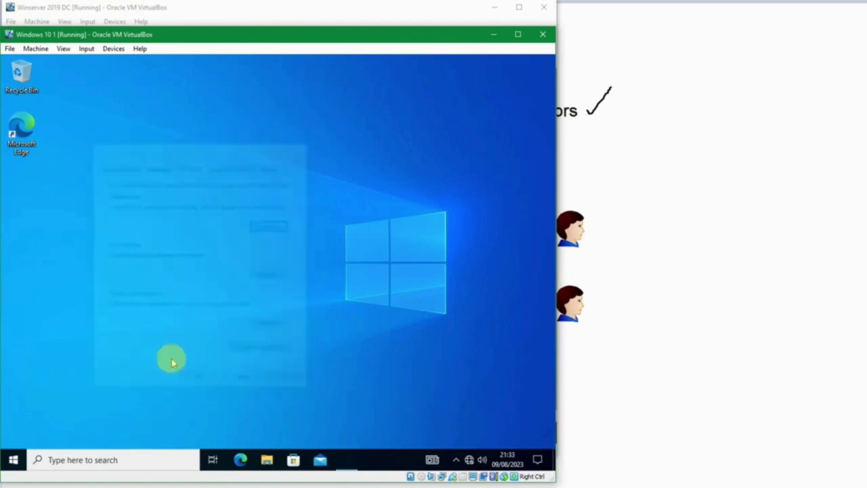
pyautogui.press('super+r')
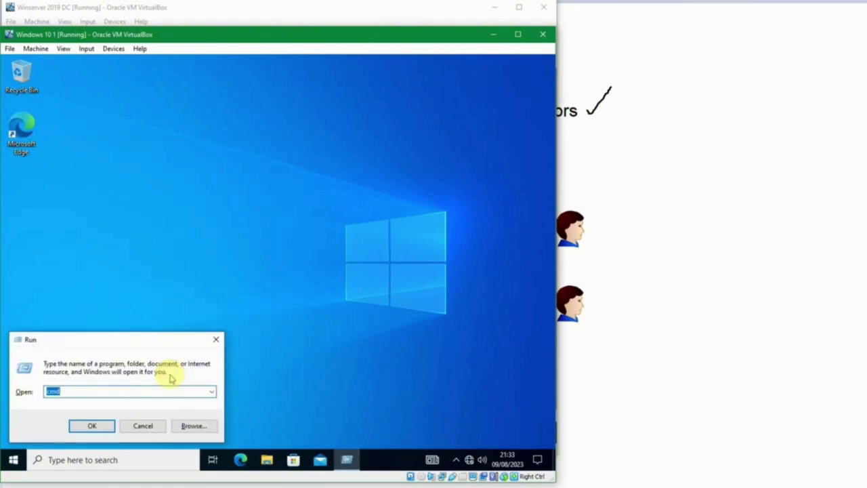
pyautogui.press('Return')
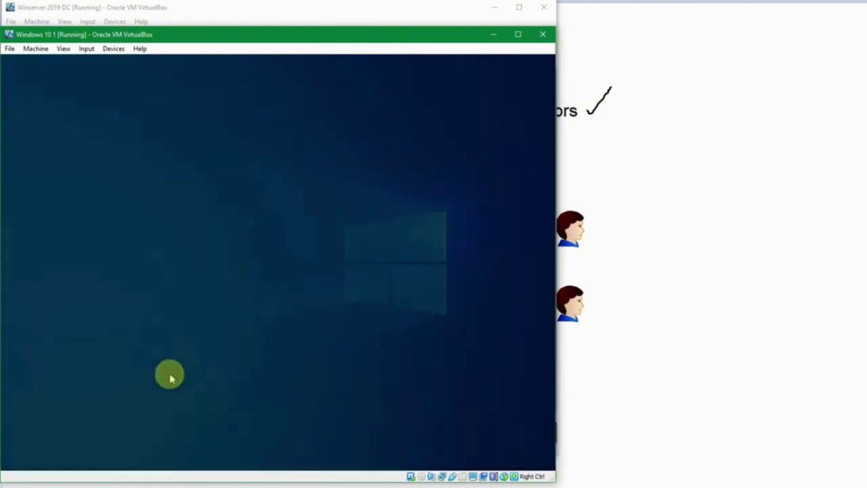
# Approve UAC, then try creating a key under BCD00000000 and dismiss the permission error
pyautogui.click(197, 332)
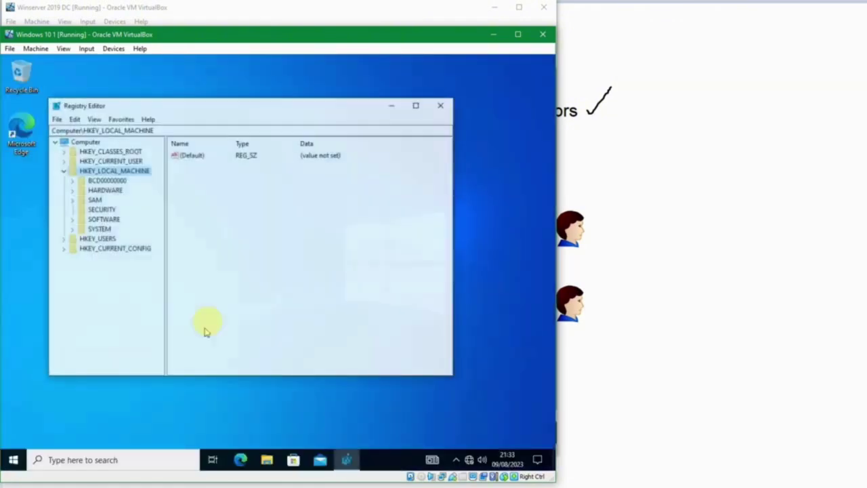
pyautogui.click(85, 181)
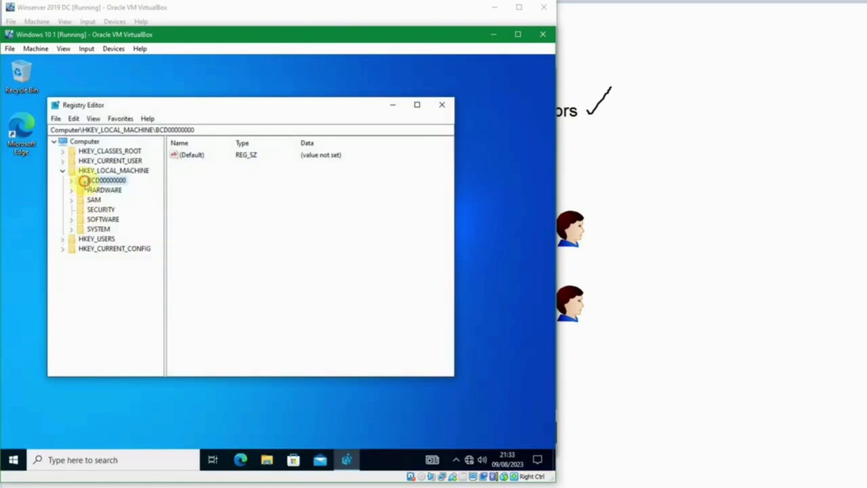
pyautogui.rightClick(190, 199)
pyautogui.moveTo(201, 210)
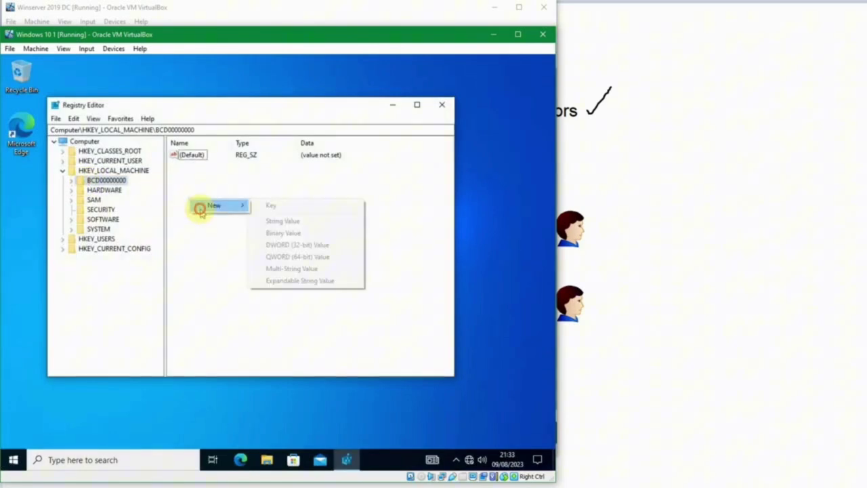
pyautogui.click(258, 205)
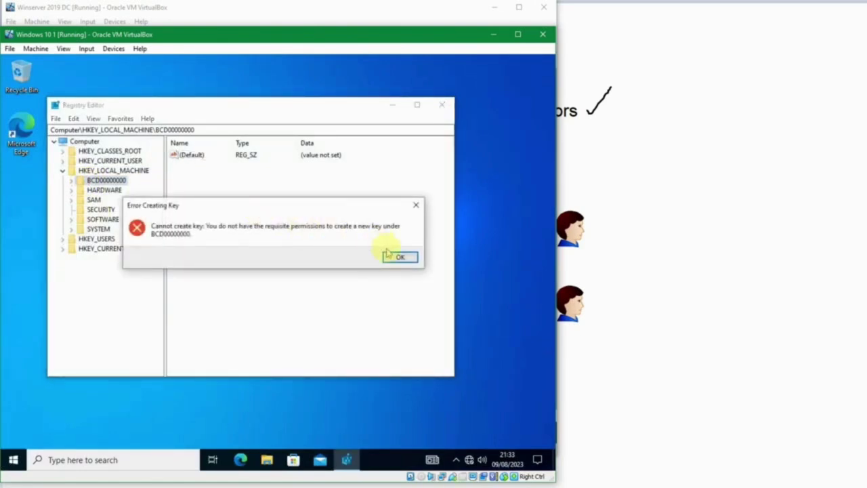
pyautogui.click(393, 257)
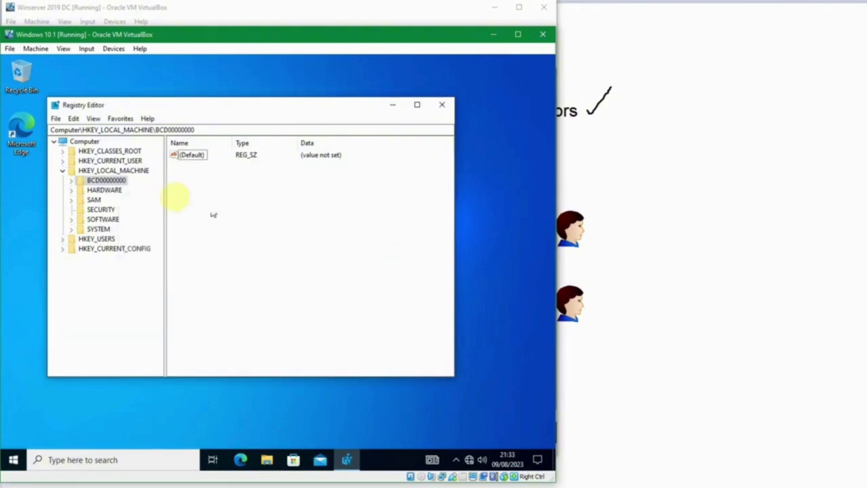
# Navigate to HKEY_LOCAL_MACHINE\SOFTWARE\Microsoft\ActiveSync
pyautogui.click(95, 191)
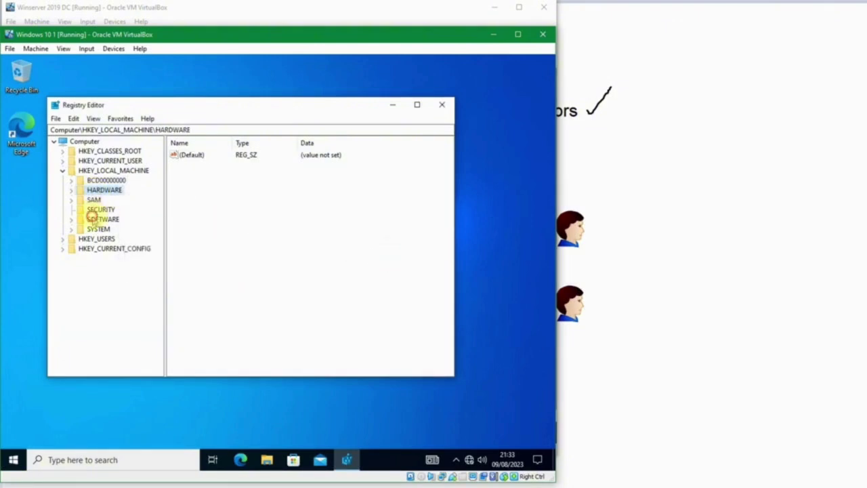
pyautogui.click(93, 218)
pyautogui.click(71, 220)
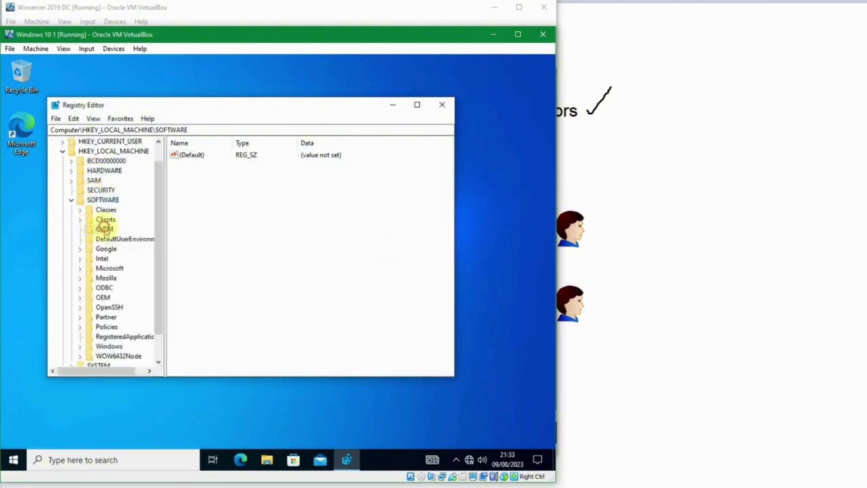
pyautogui.click(103, 227)
pyautogui.doubleClick(109, 267)
pyautogui.click(111, 268)
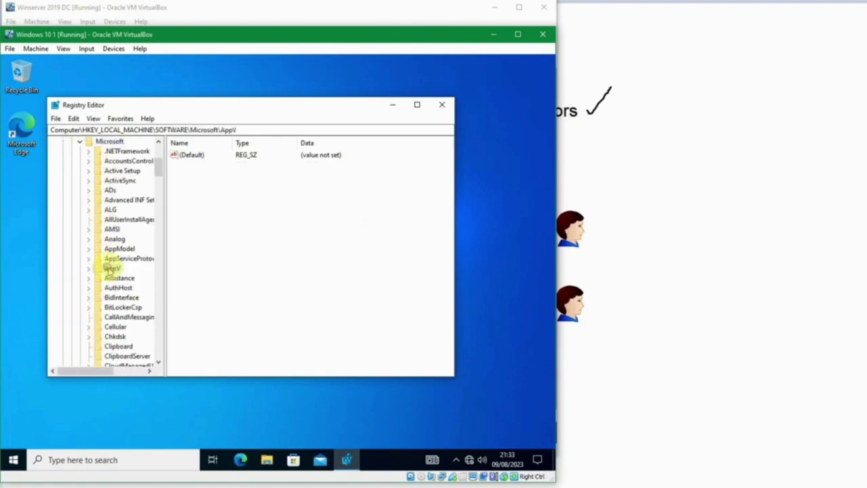
pyautogui.click(111, 181)
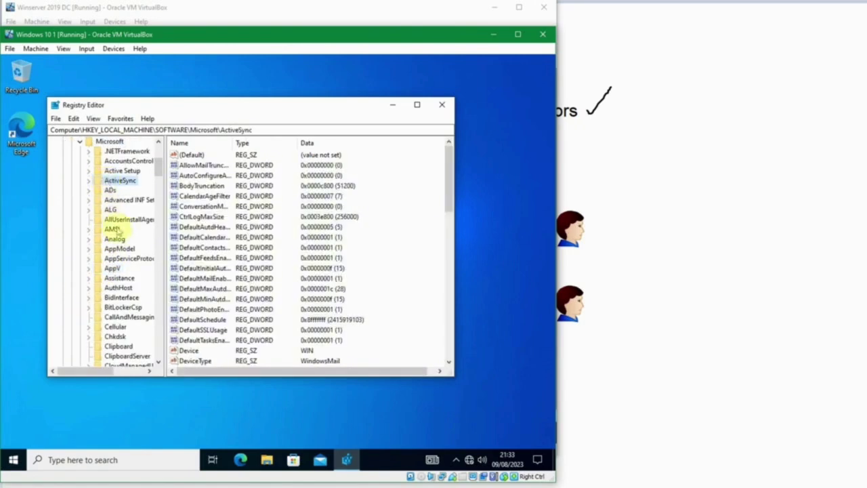
pyautogui.scroll(-12, 209, 287)
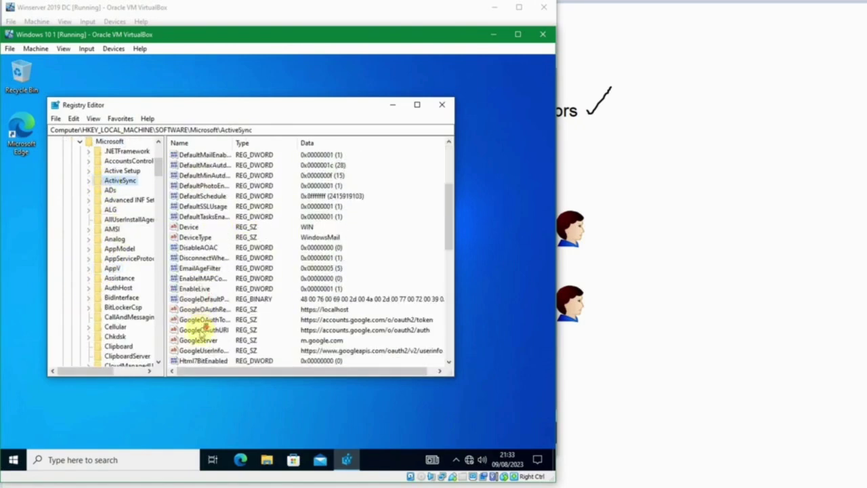
# Create string value 'New Value #1' under ActiveSync, then delete it
pyautogui.rightClick(402, 309)
pyautogui.moveTo(410, 315)
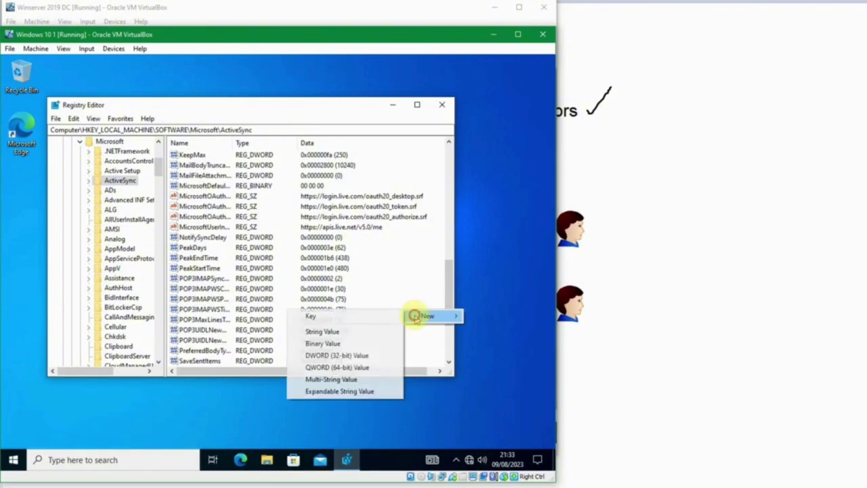
pyautogui.click(368, 331)
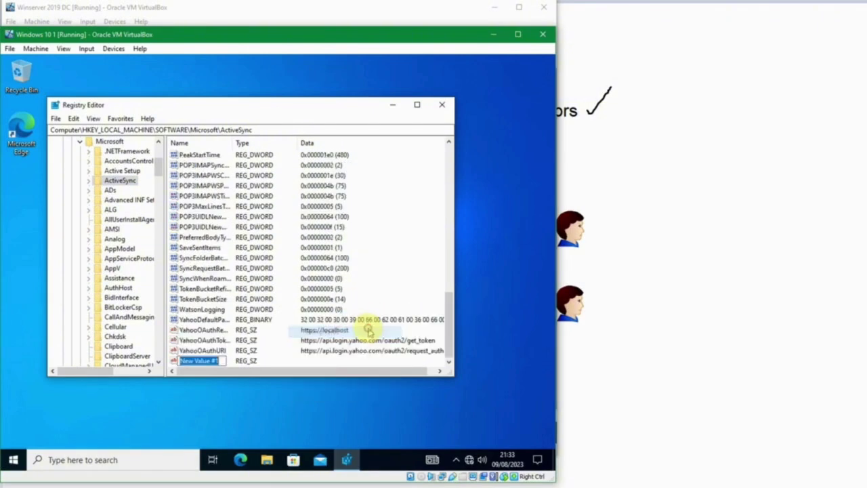
pyautogui.click(220, 341)
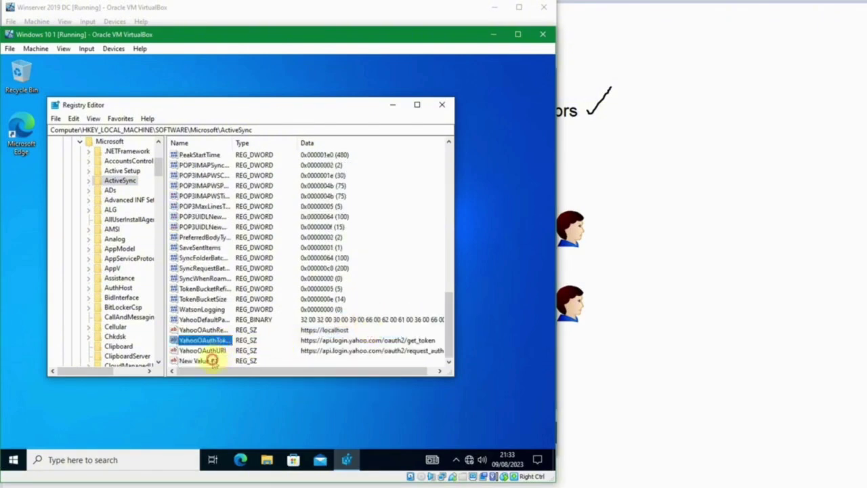
pyautogui.click(210, 360)
pyautogui.press('Delete')
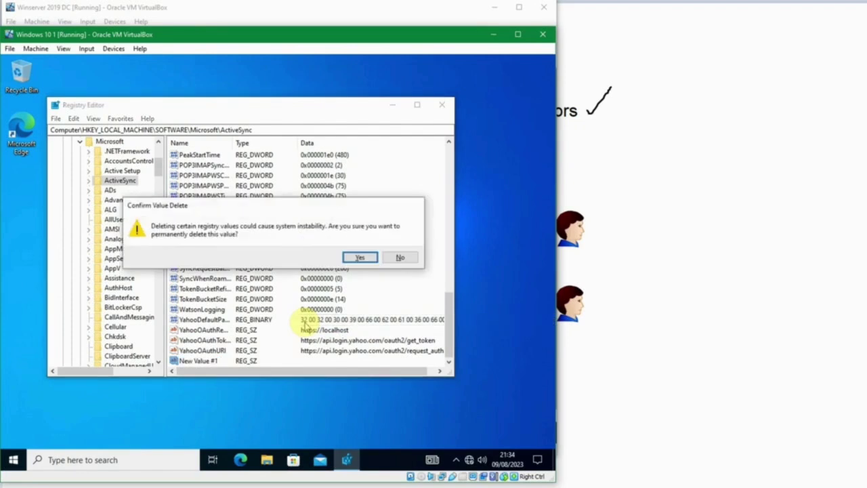
pyautogui.press('Return')
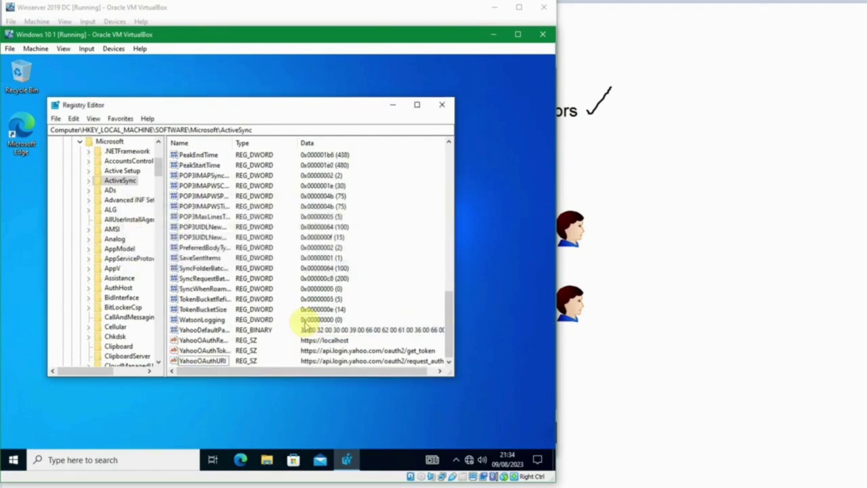
pyautogui.click(112, 229)
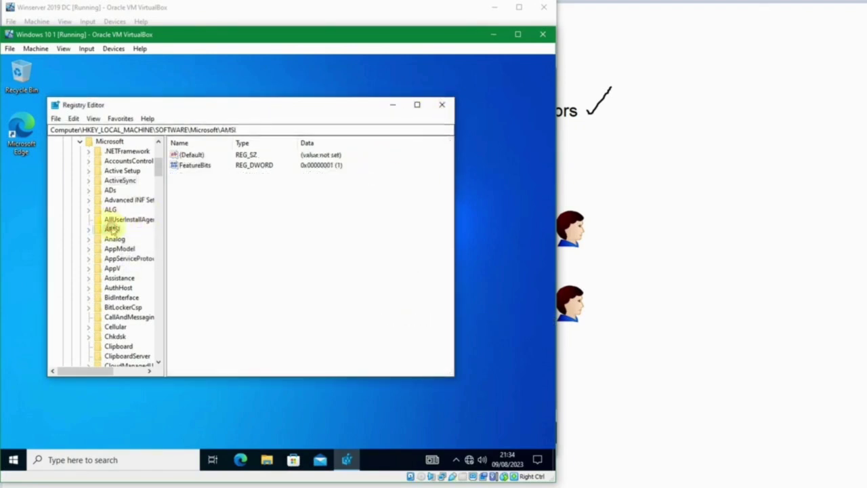
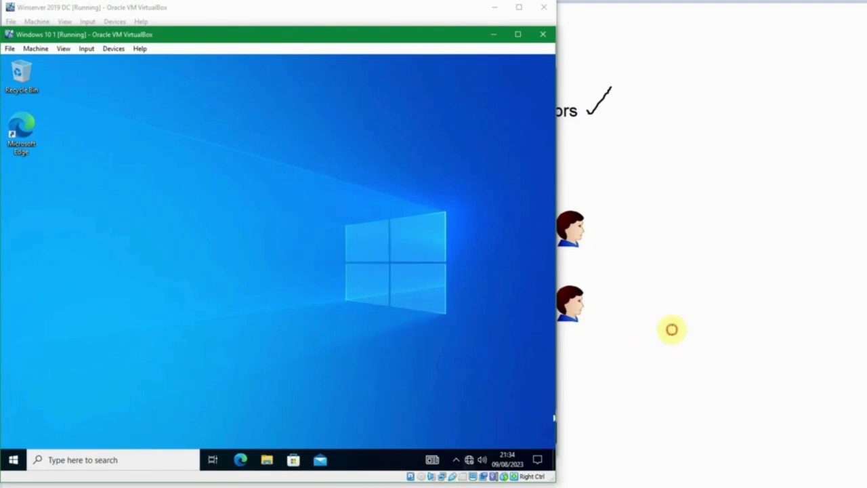
# Bring the whiteboard diagram with Domain Users, Domain Admins and Administrators ticked back in front of VirtualBox
pyautogui.click(671, 329)
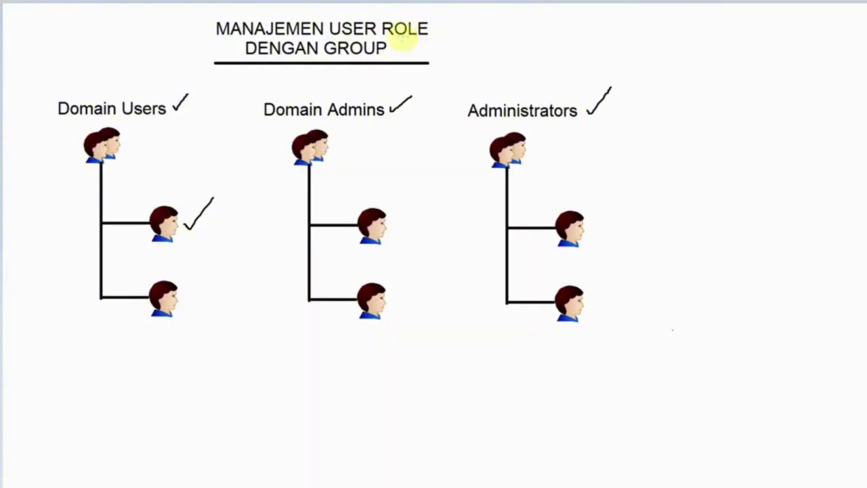